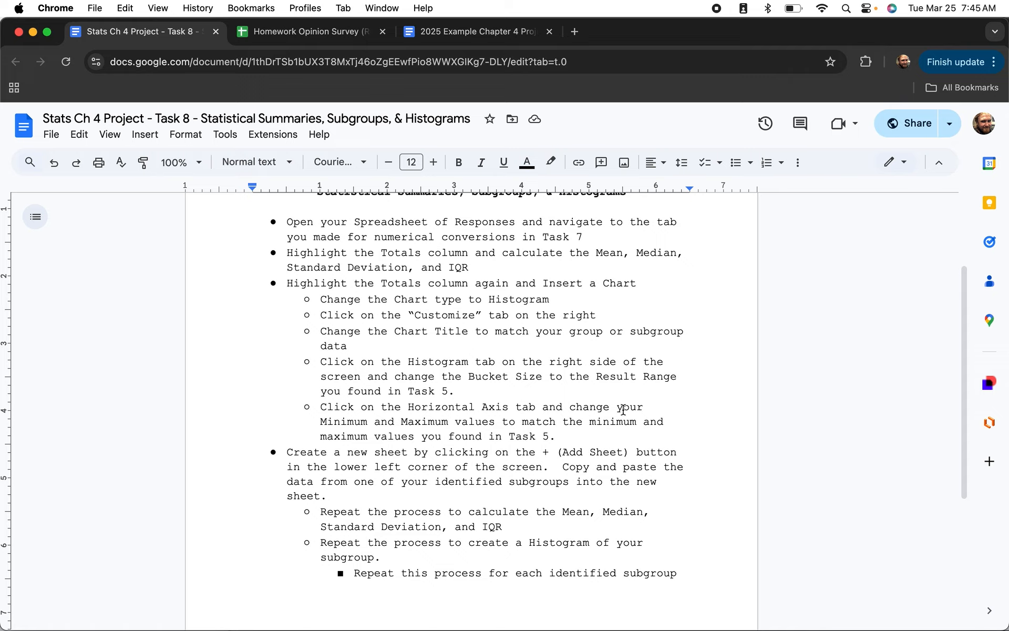
Review the chart-building instructions in the project document.
click(579, 437)
drag(579, 438, 298, 292)
click(401, 300)
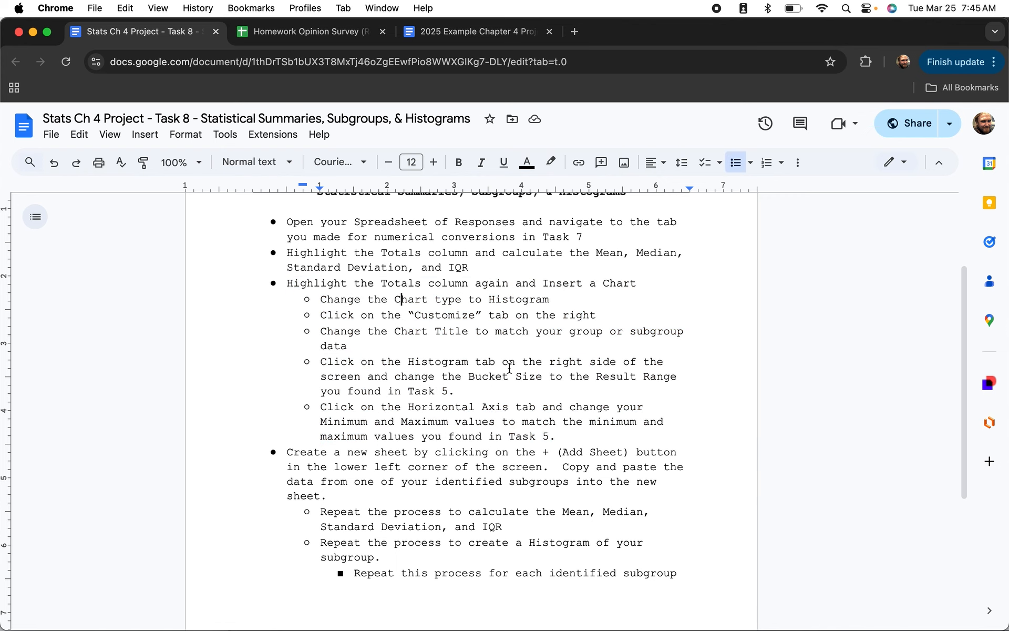
scroll(509, 367, down, 2)
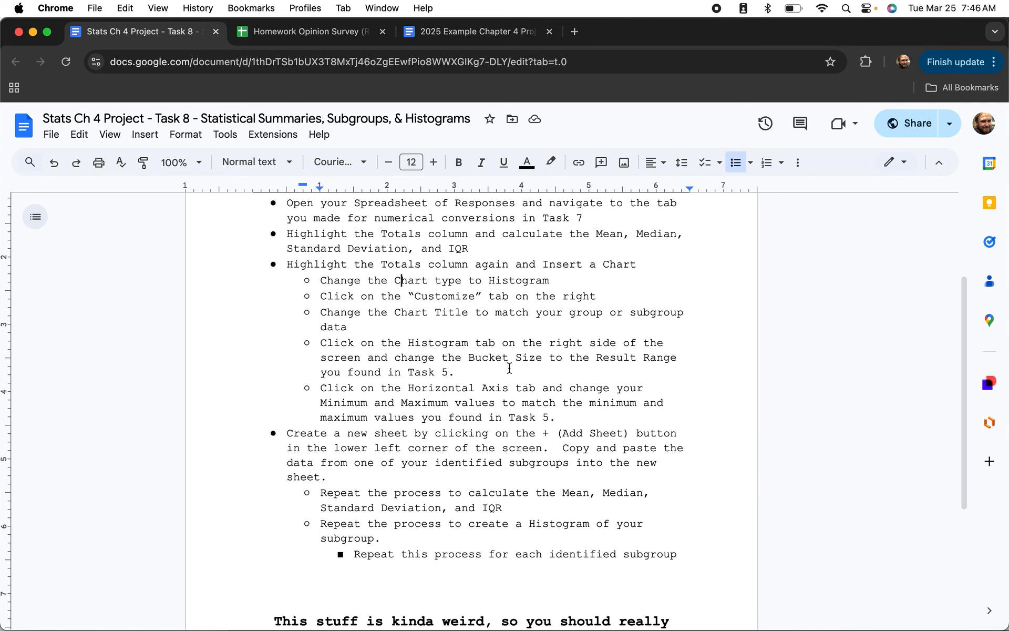
scroll(510, 368, down, 1)
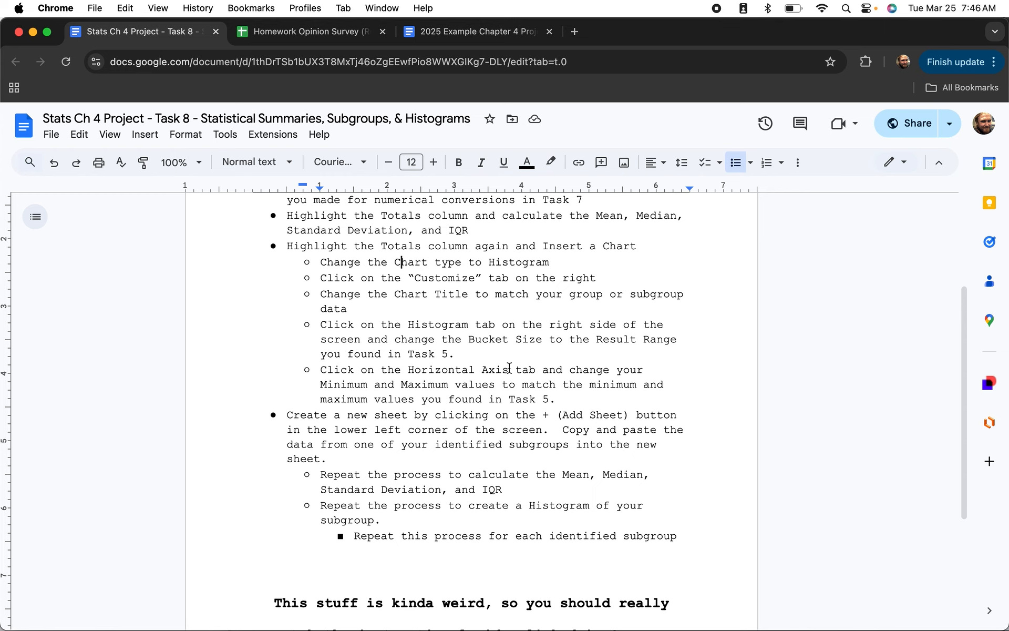
scroll(509, 368, up, 3)
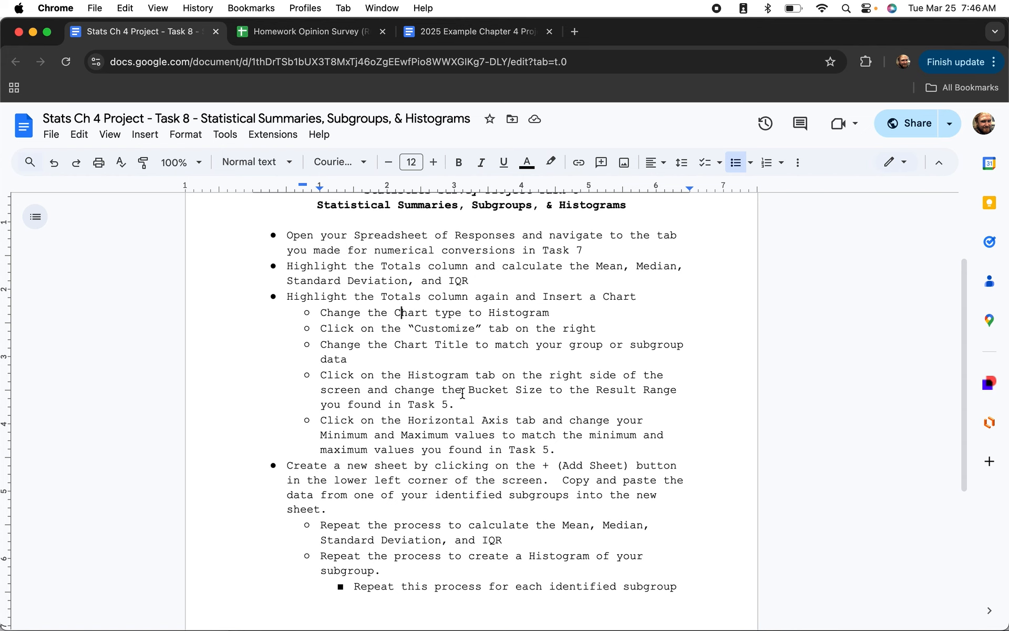
scroll(462, 393, up, 2)
scroll(462, 394, down, 1)
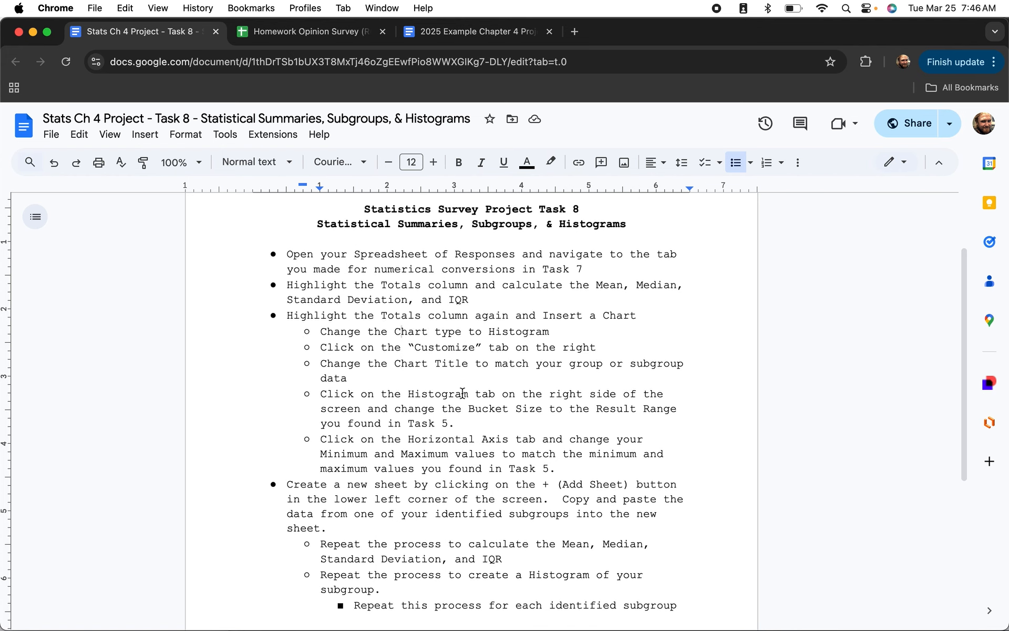
scroll(462, 393, down, 1)
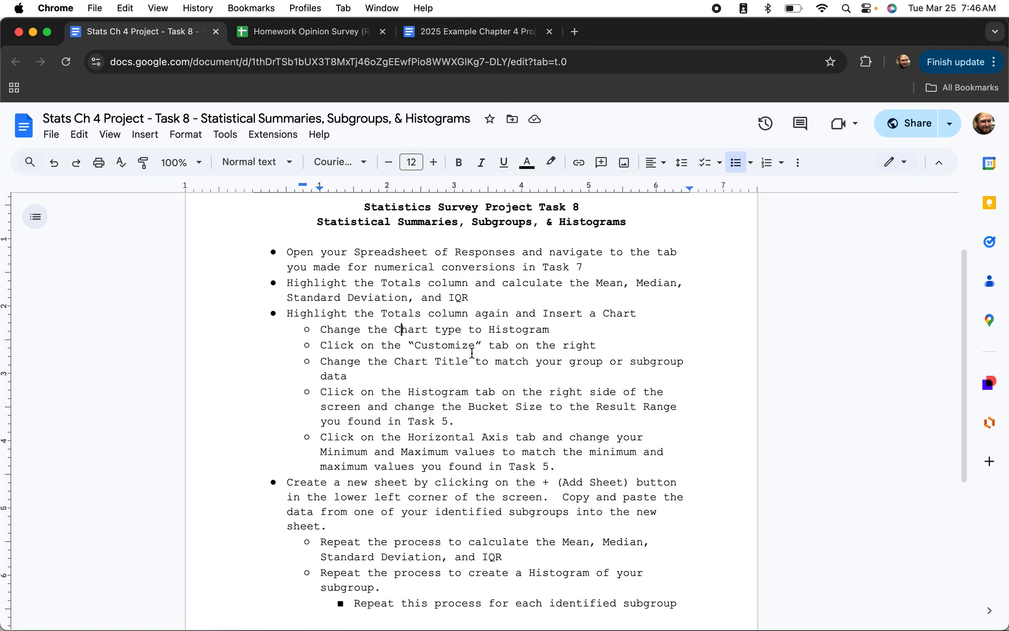
scroll(461, 371, down, 5)
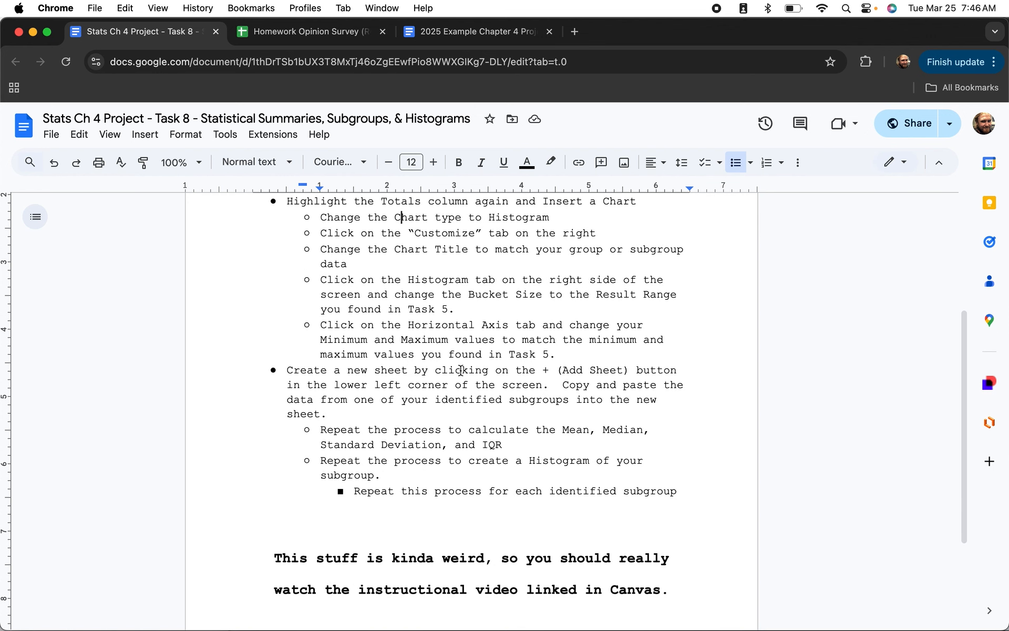
scroll(461, 371, up, 6)
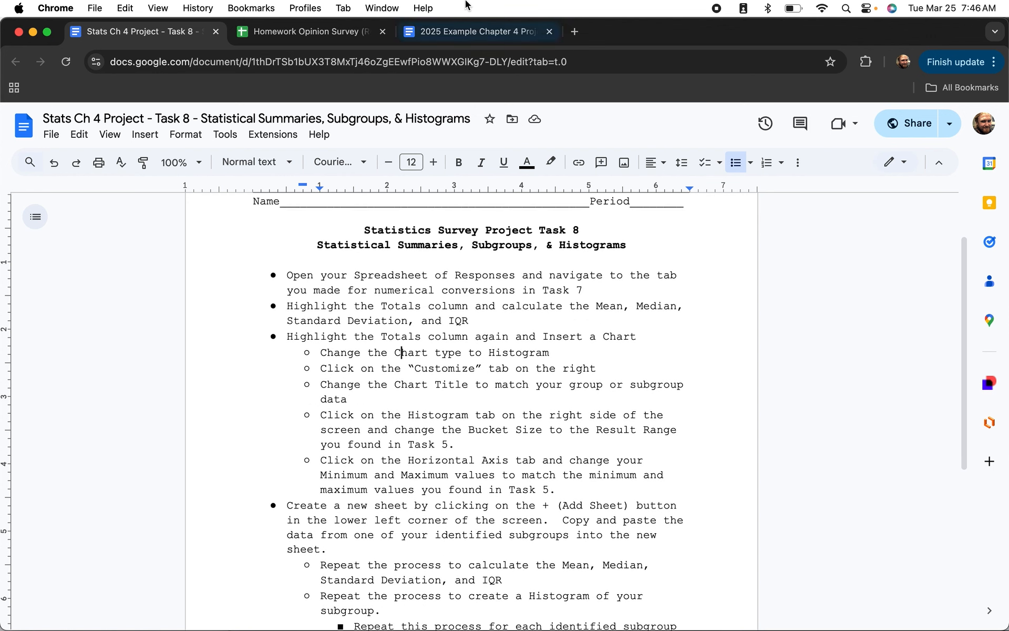
Enter =AVERAGE(K:K) in M3 to get the Total column mean.
click(313, 33)
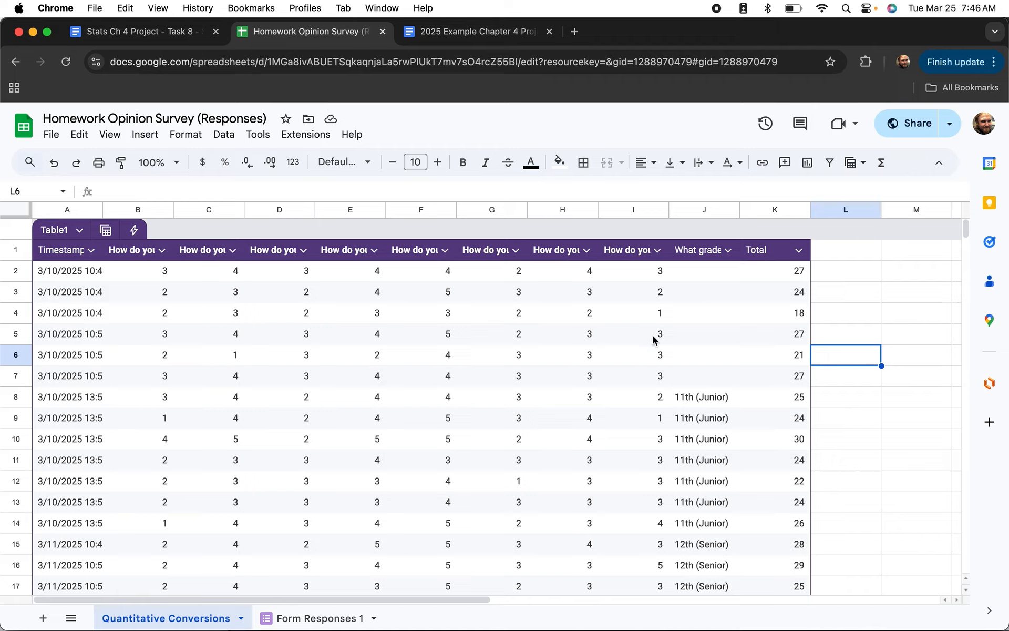
click(763, 211)
click(899, 339)
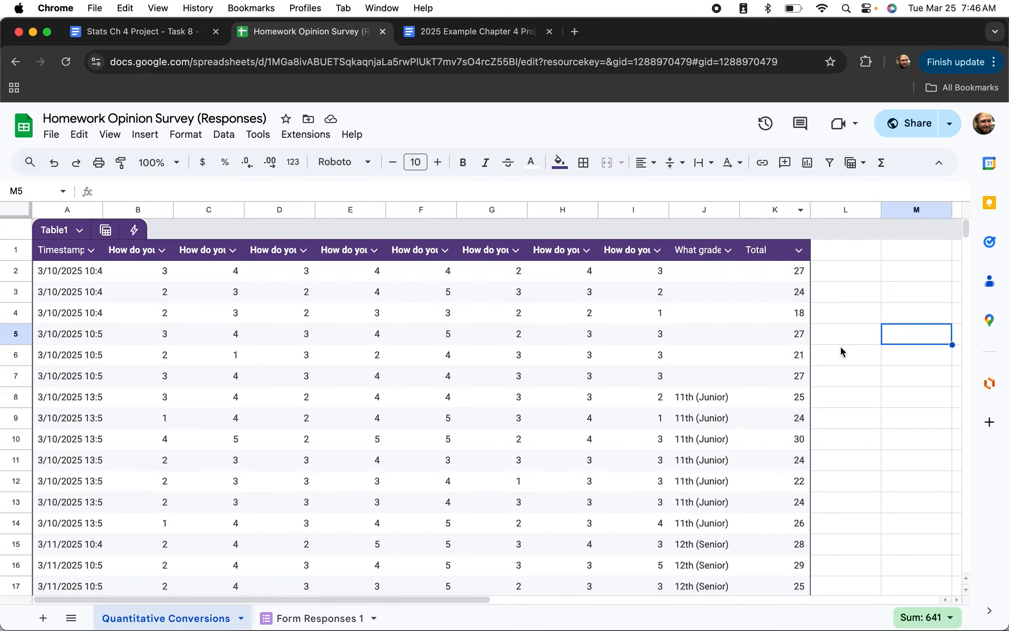
scroll(866, 304, right, 3)
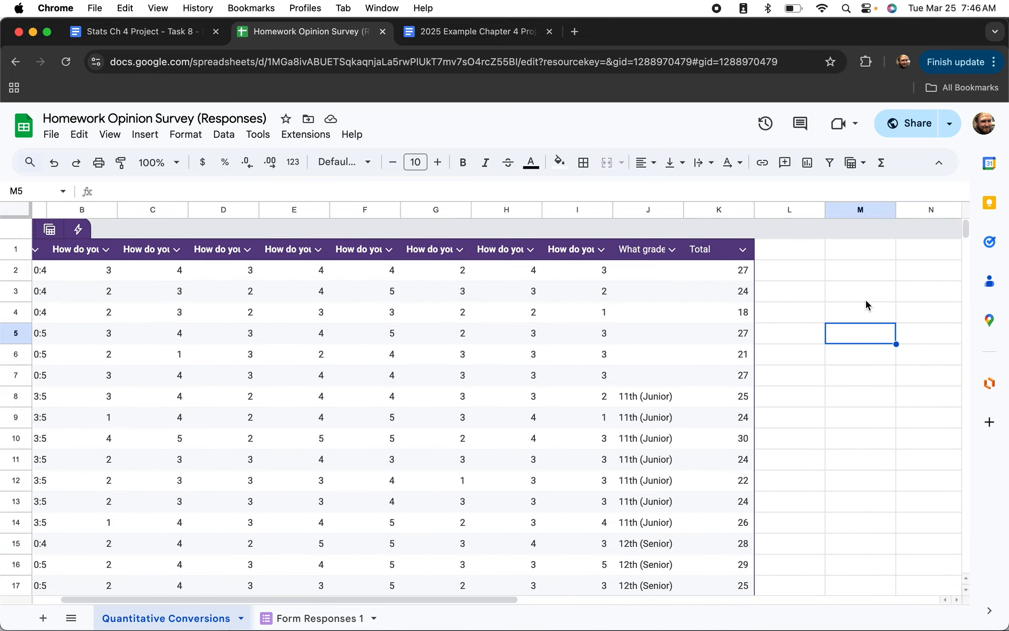
scroll(865, 300, right, 5)
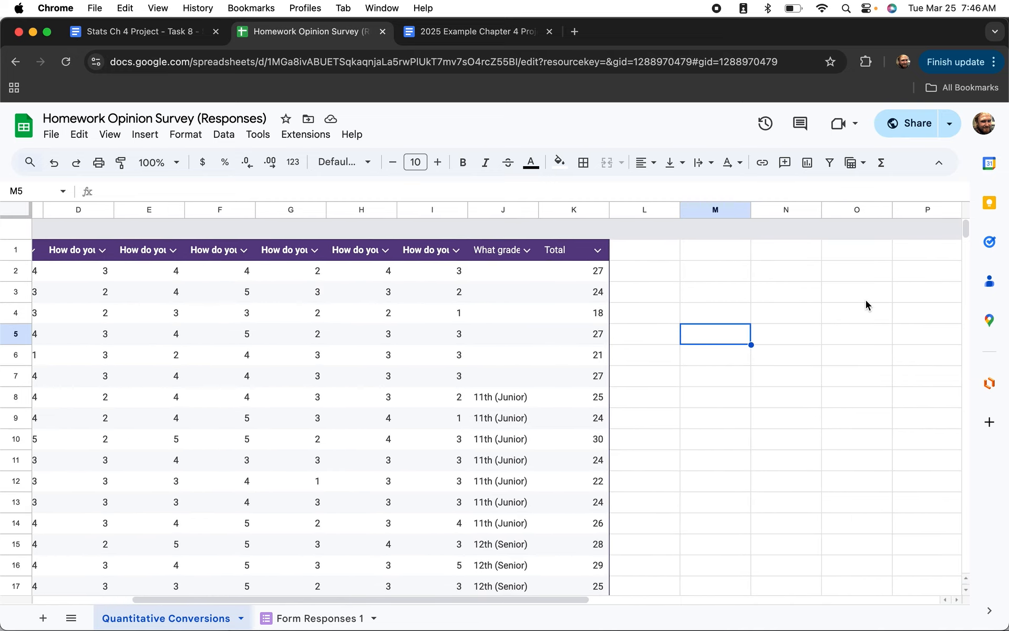
click(694, 292)
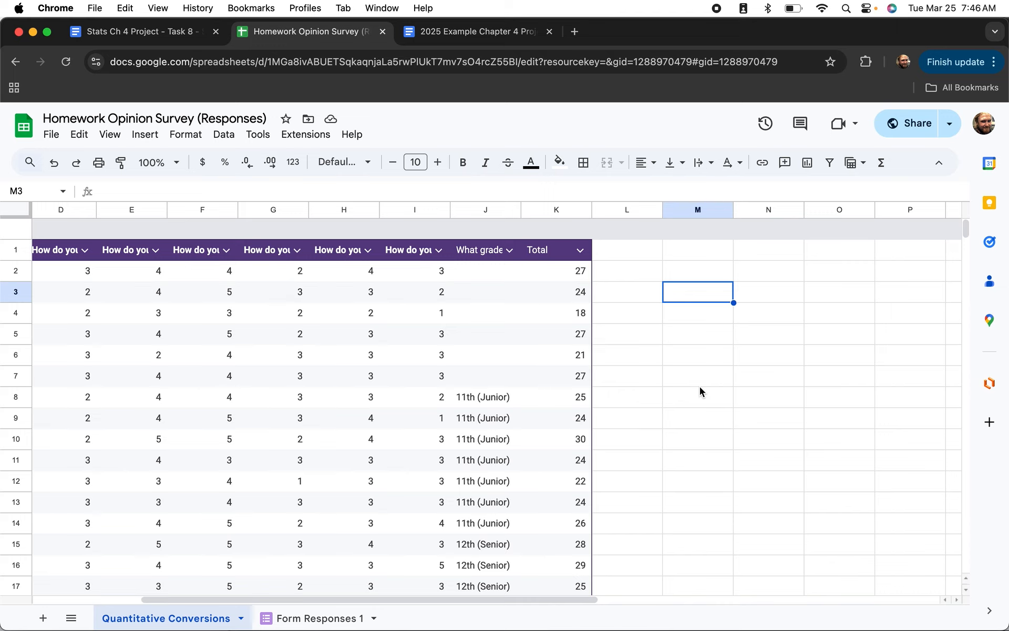
text(=)
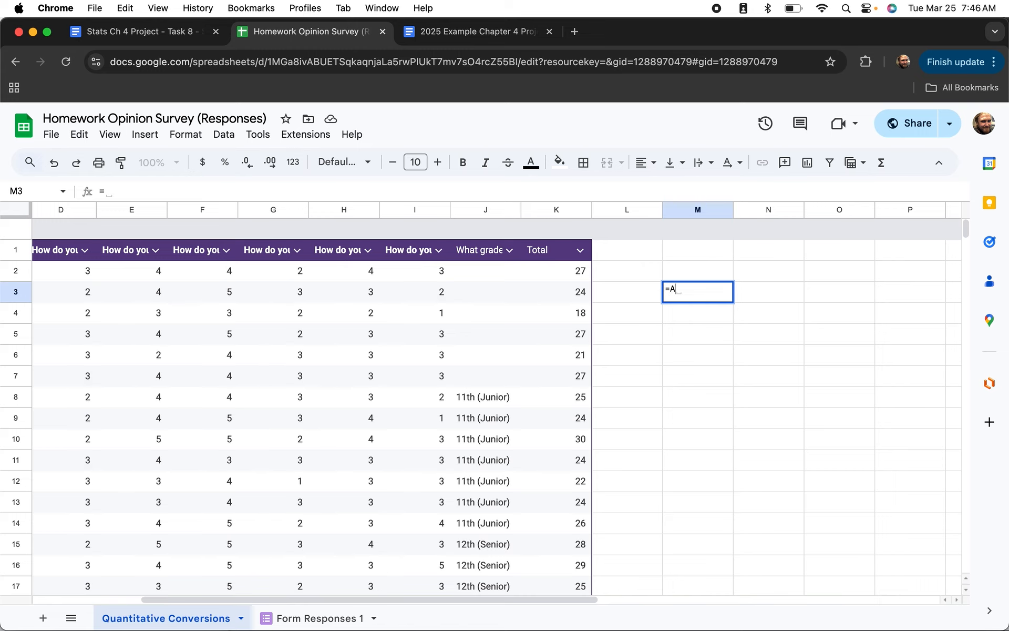
text(Aver)
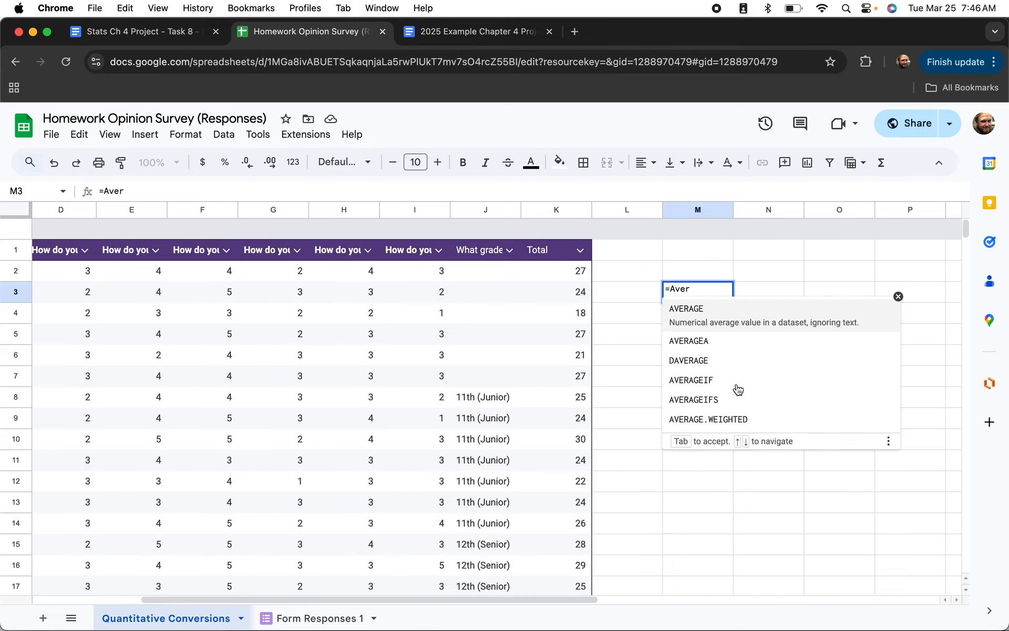
click(693, 310)
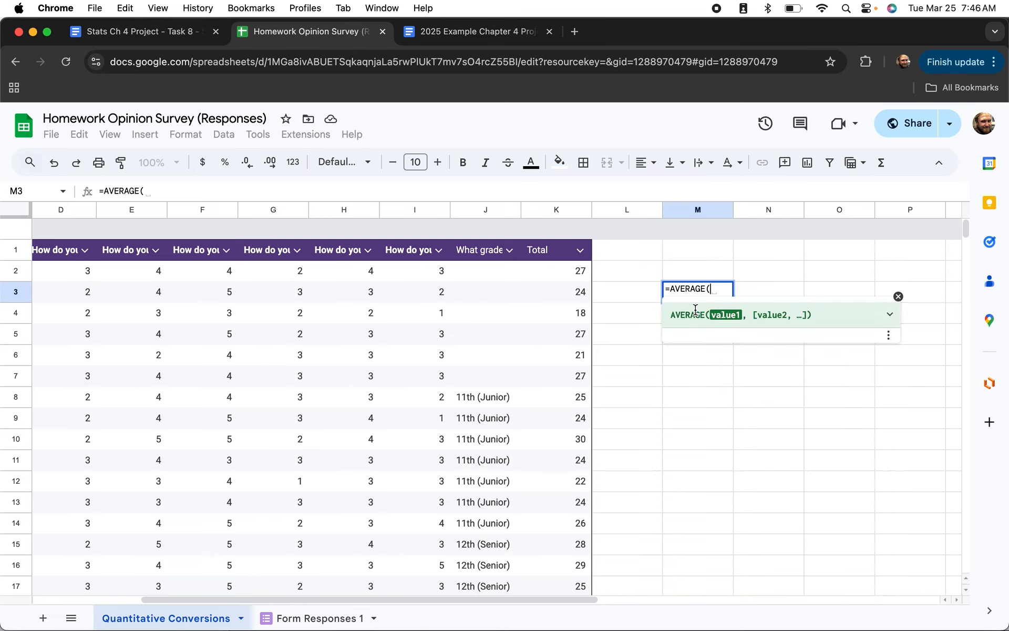
click(541, 211)
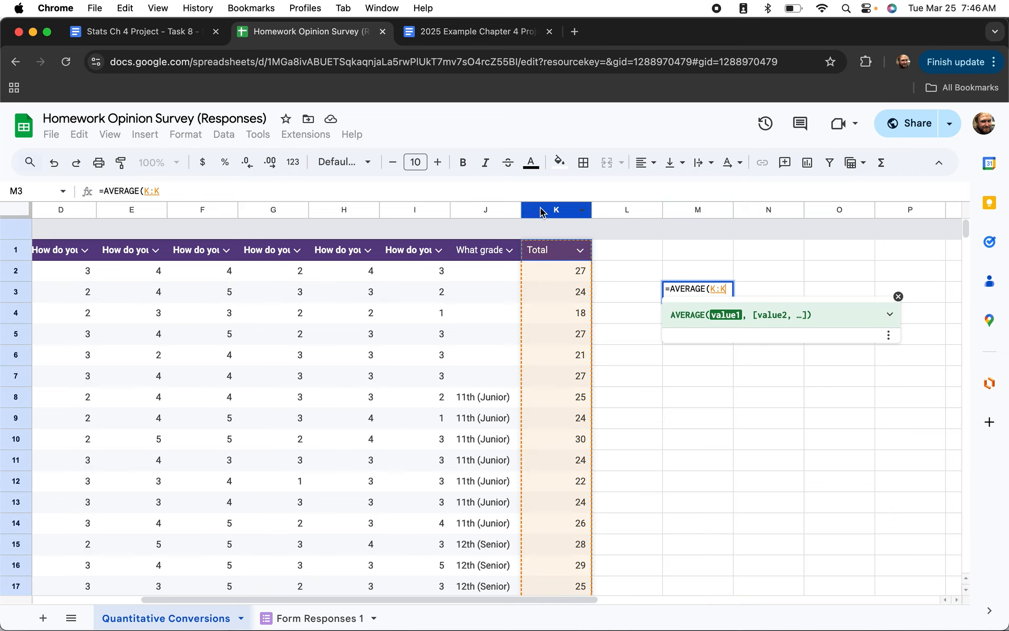
text())
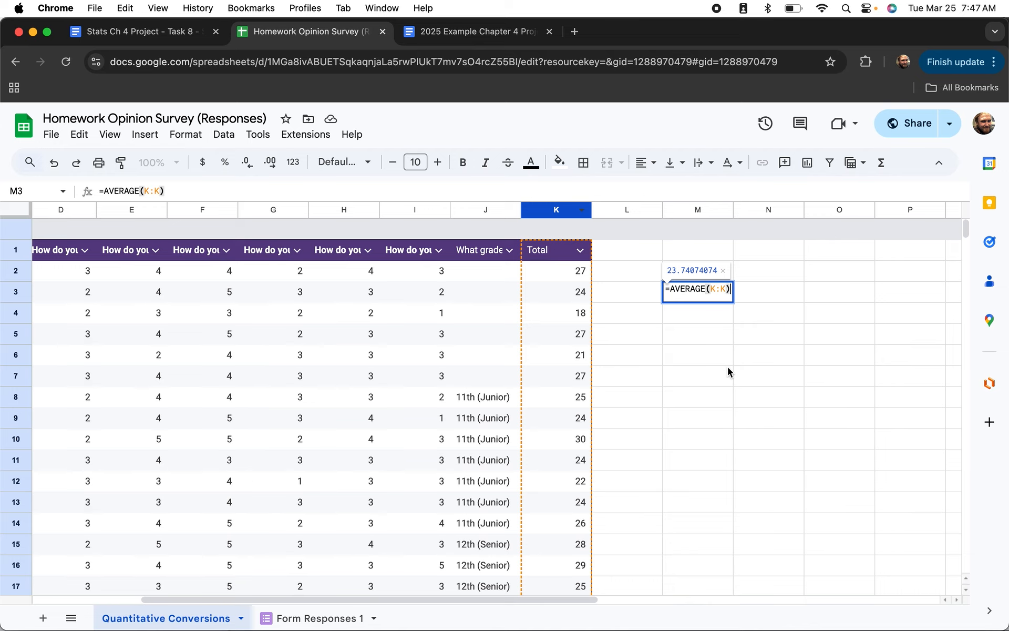
key(Return)
Label the mean 'All Data Mean' in M2.
click(638, 291)
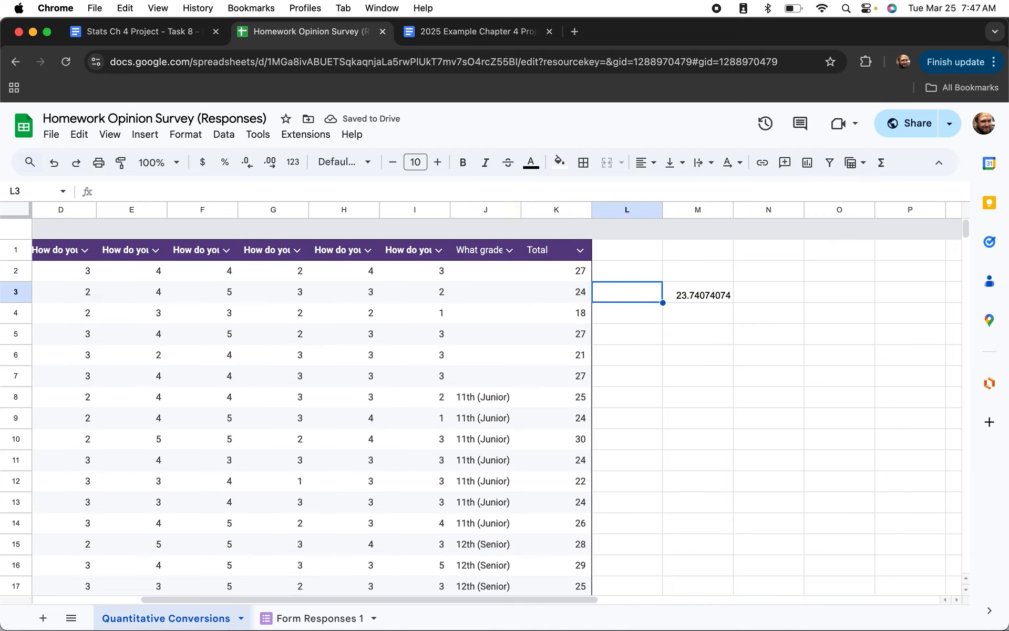
text(Mean)
click(701, 318)
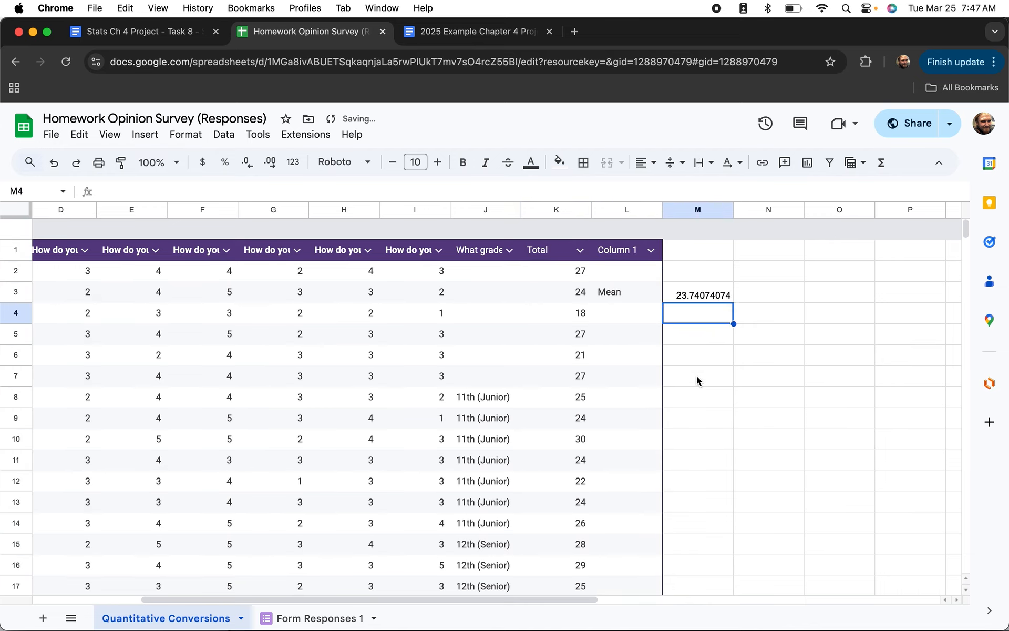
key(super+z)
click(697, 273)
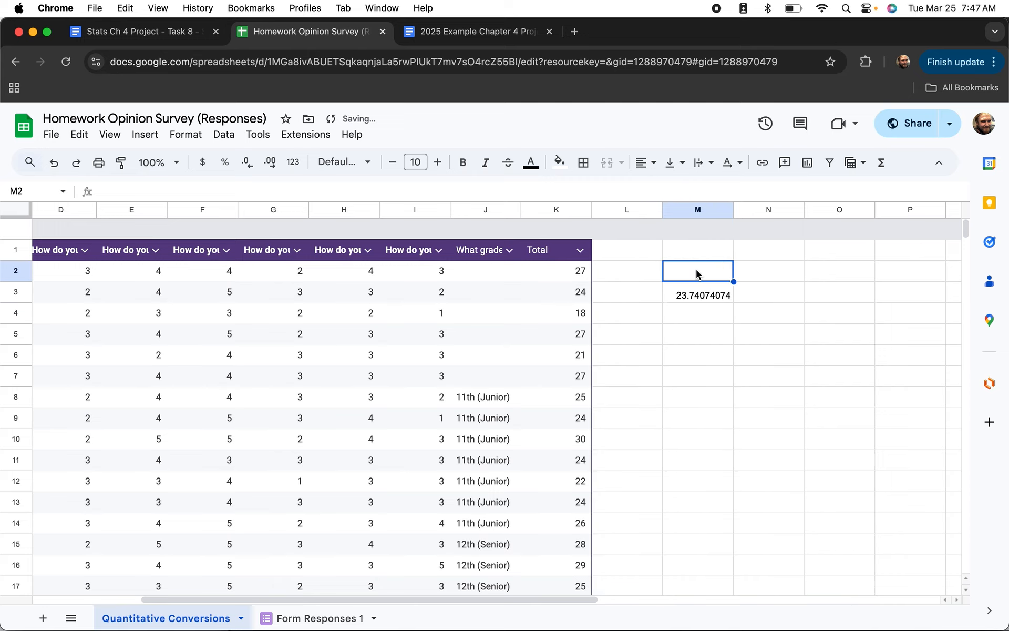
text(Mean)
key(Return)
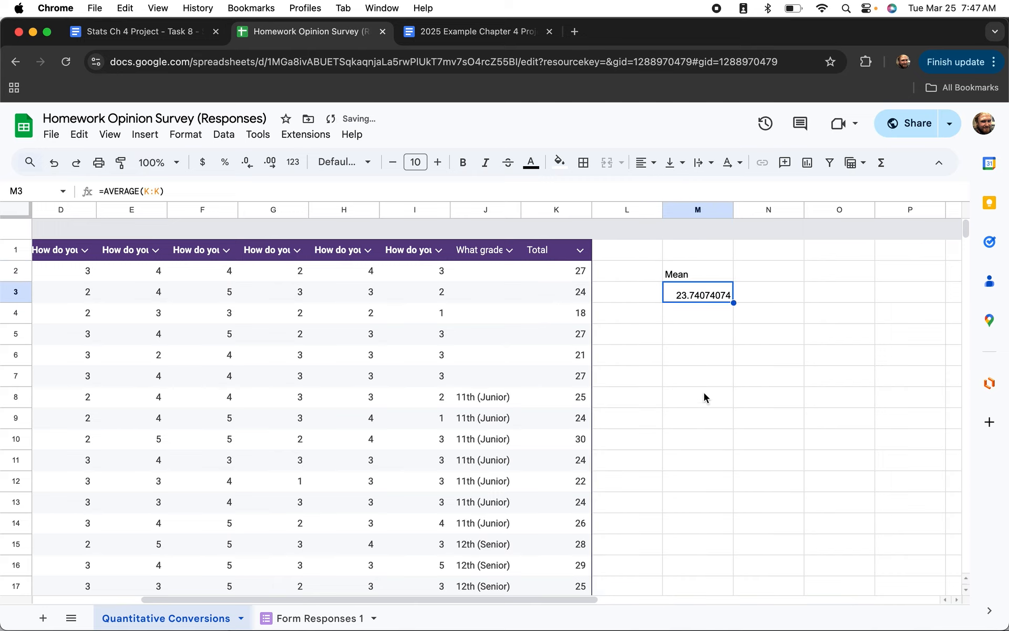
click(707, 270)
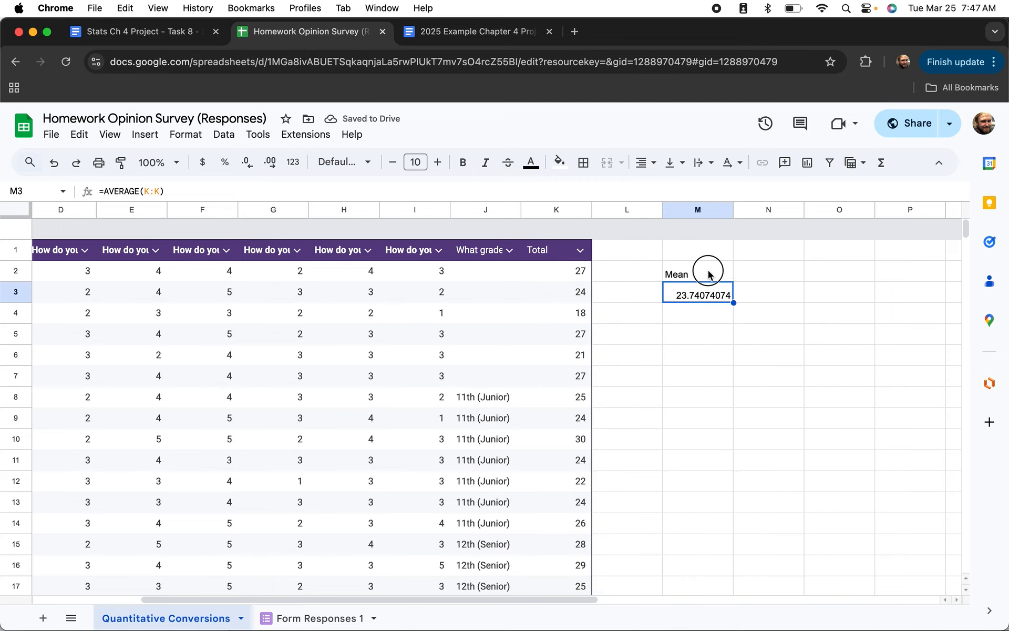
double_click(691, 270)
click(667, 268)
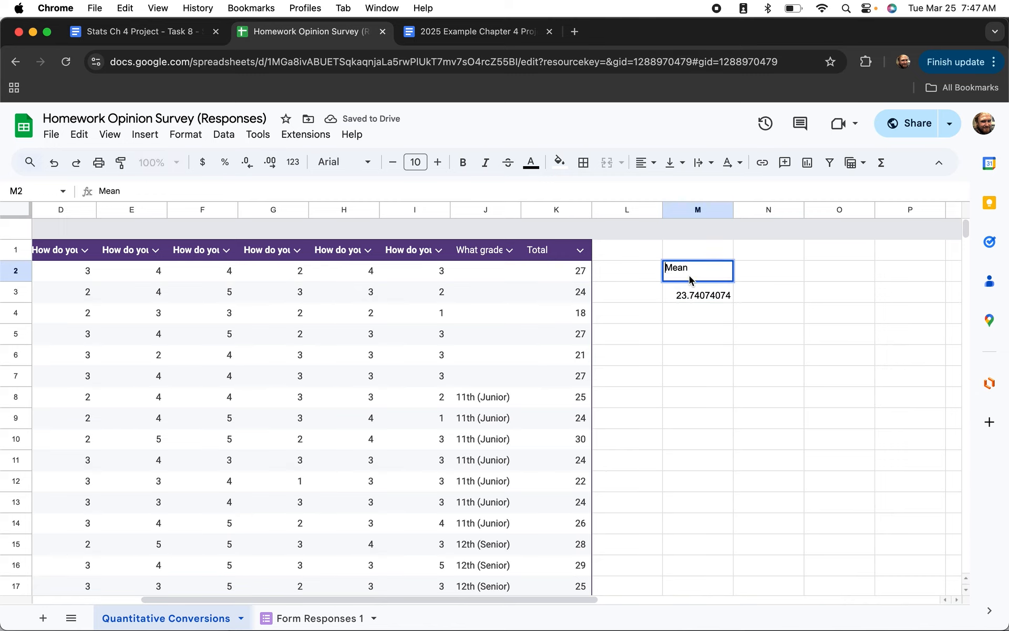
text(All Data)
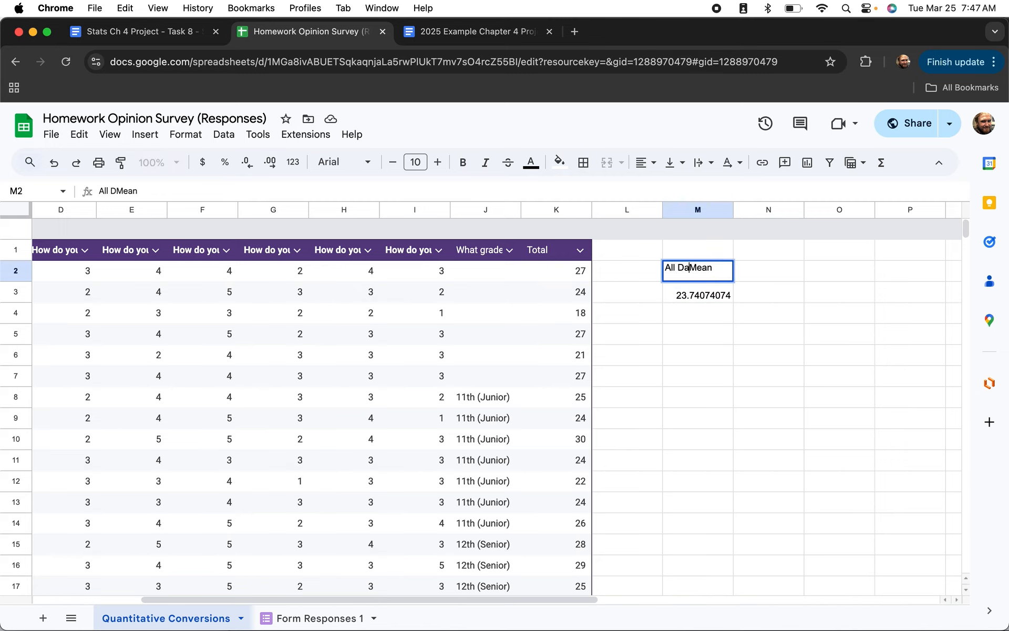
key(Return)
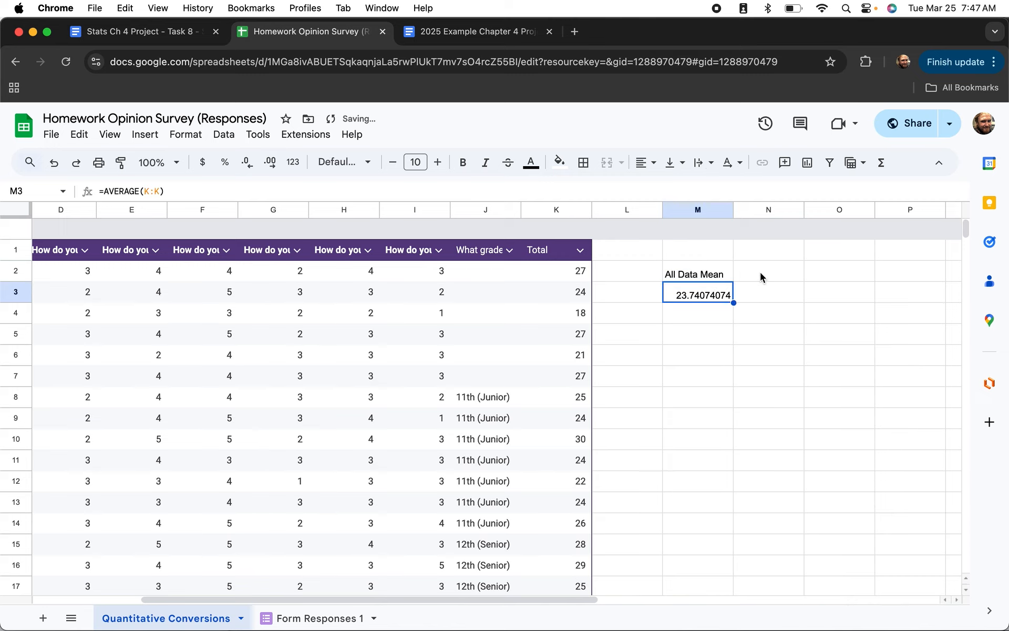
Add the labels 'All Data Median' in N2 and 'All Data Mode' in O2.
click(760, 277)
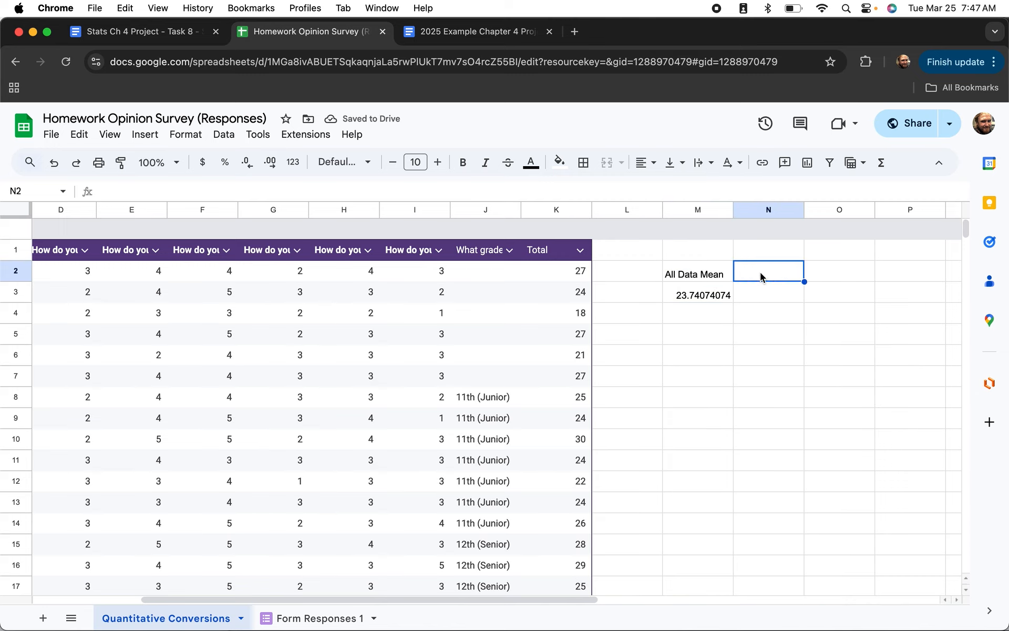
text(All Data Median)
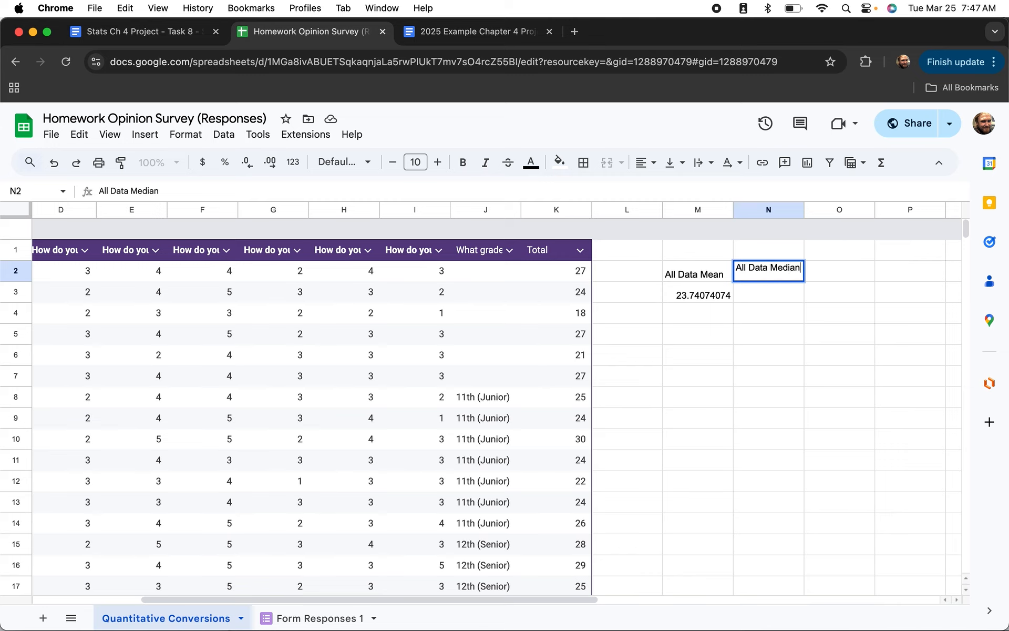
key(Return)
click(830, 274)
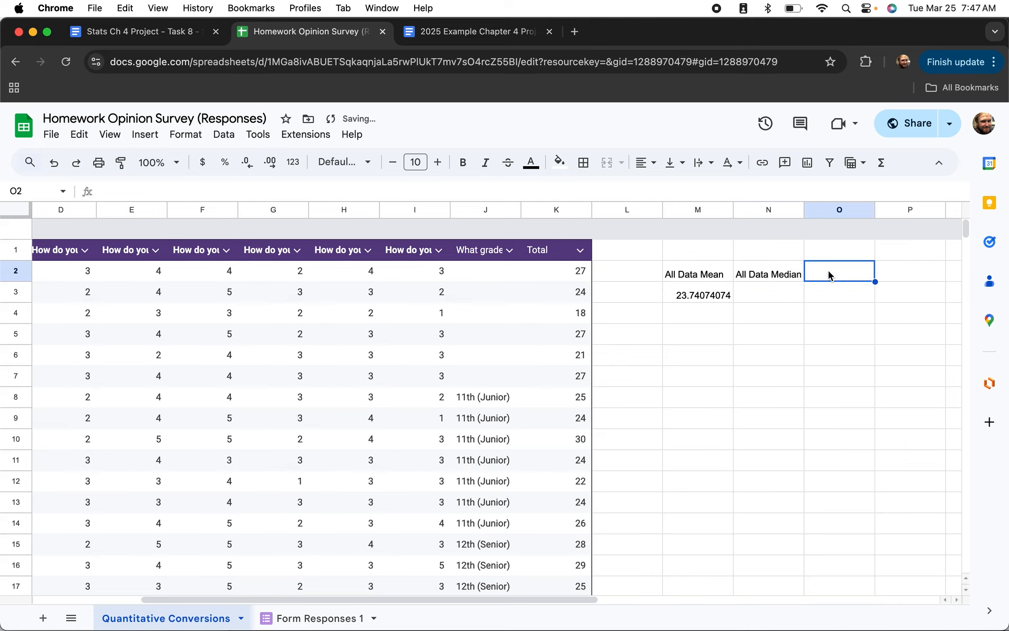
text(All Data Mode)
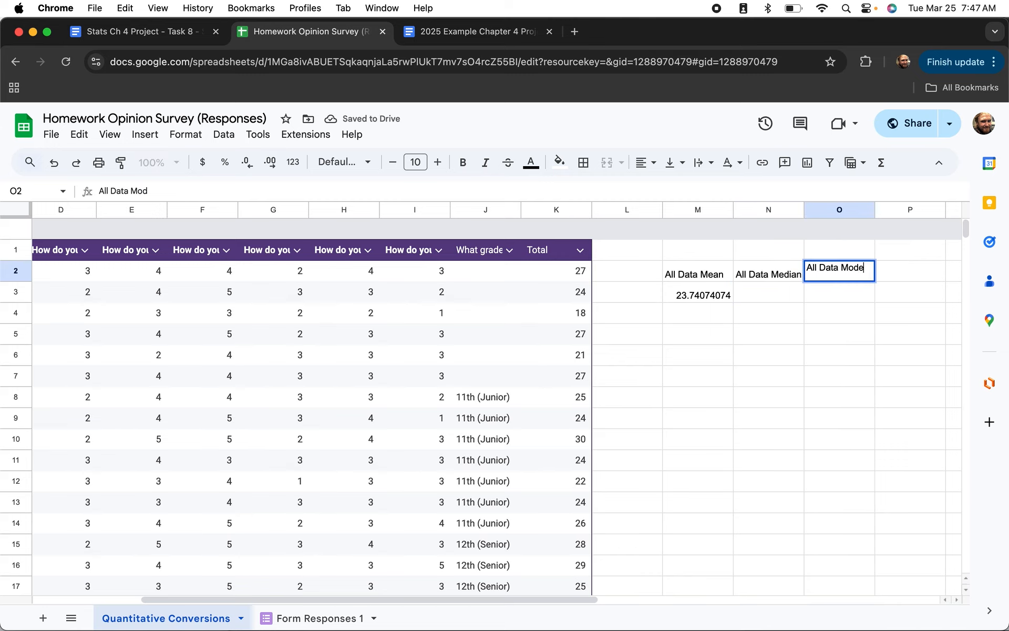
key(Return)
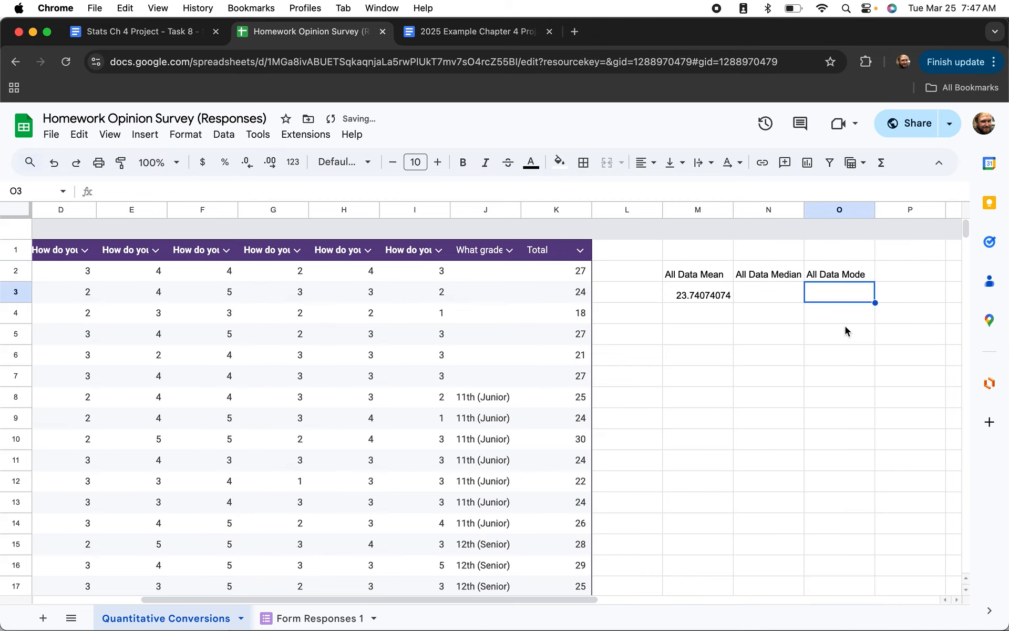
Enter =MEDIAN(K:K) in N3 and =MODE(K:K) in O3, both giving 24.
click(751, 294)
text(=medio)
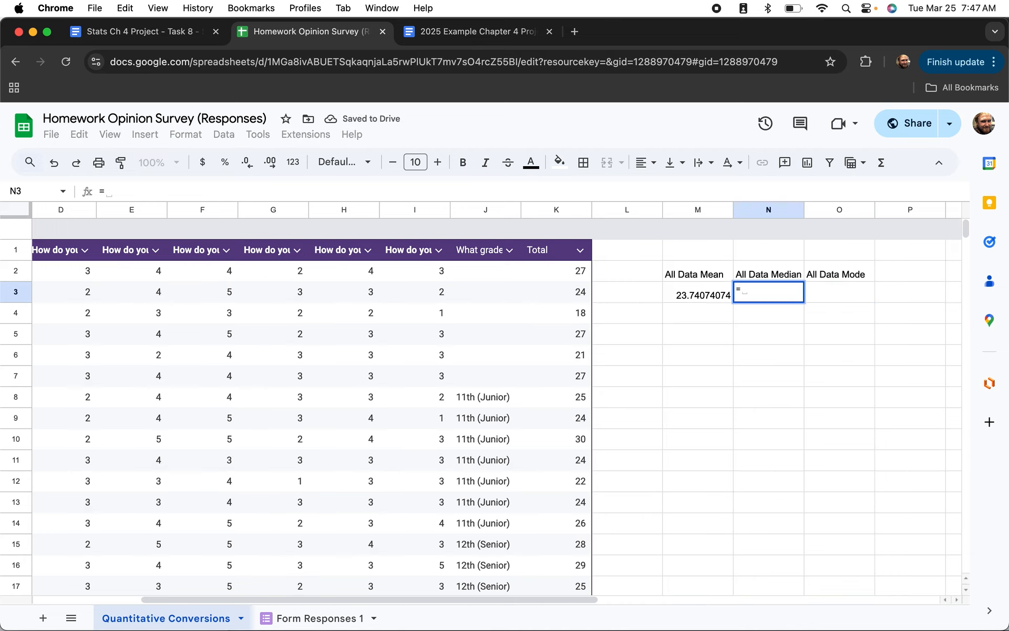
click(779, 317)
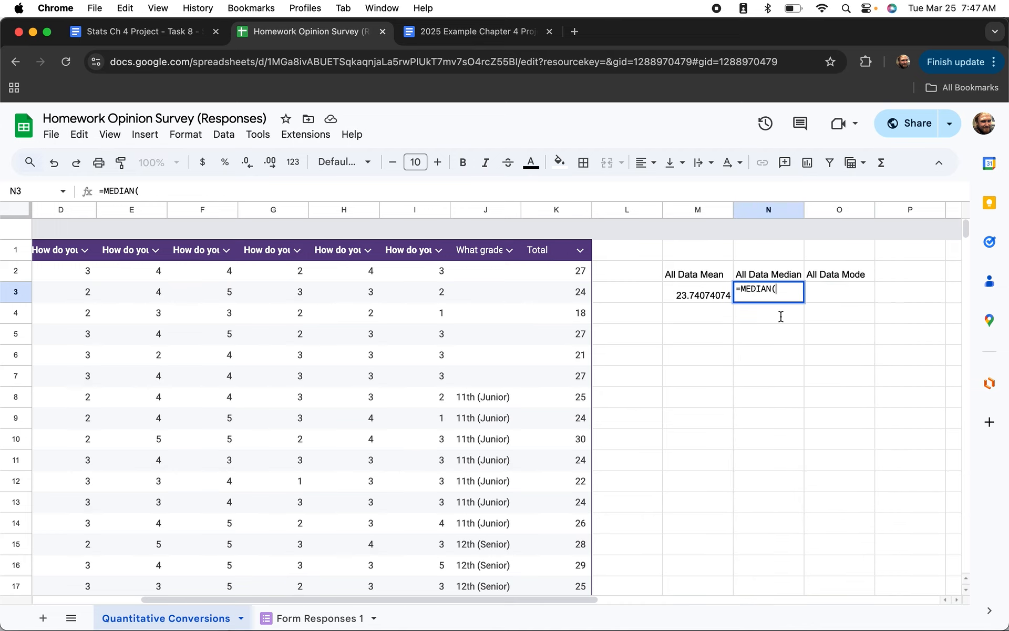
click(541, 213)
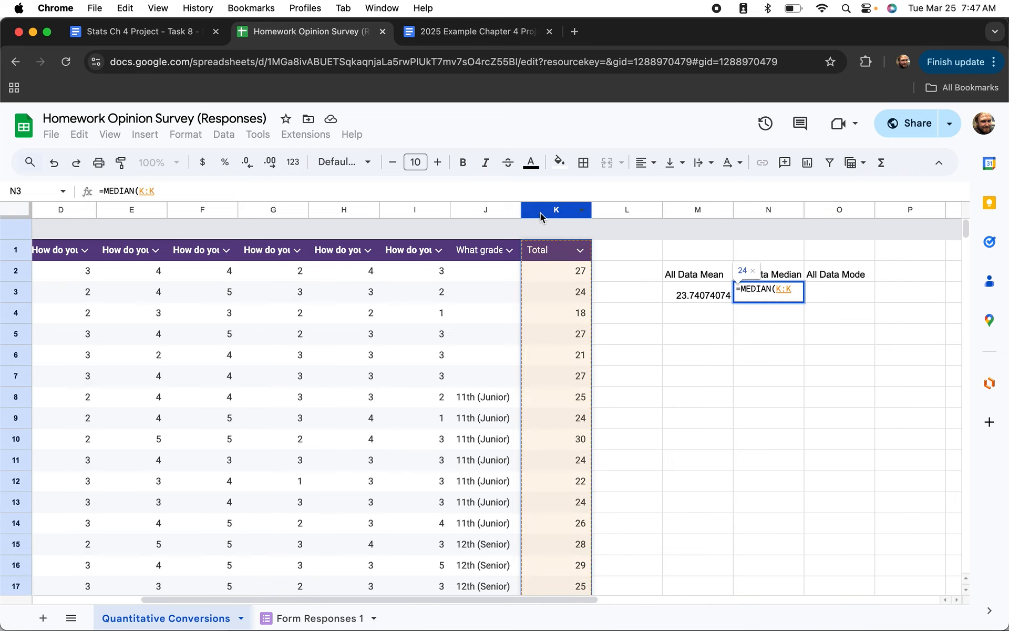
text())
key(Return)
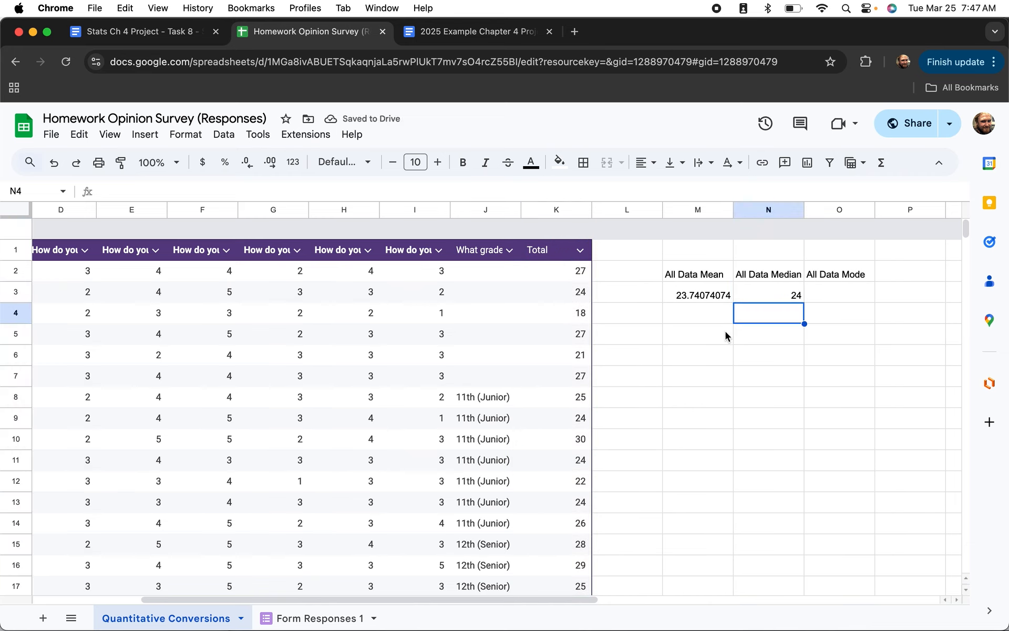
click(823, 301)
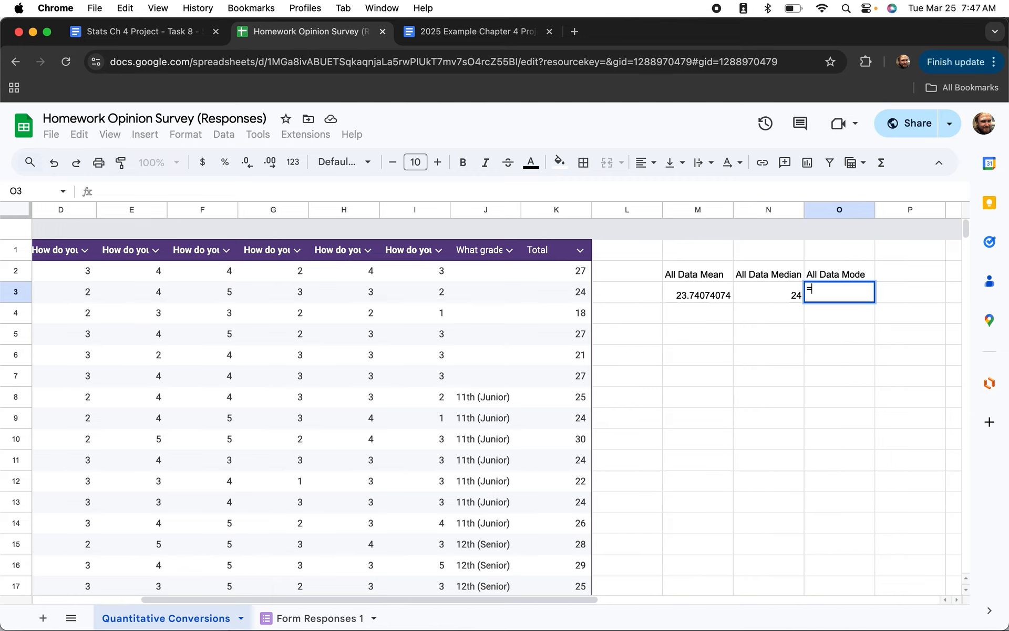
text(=mod)
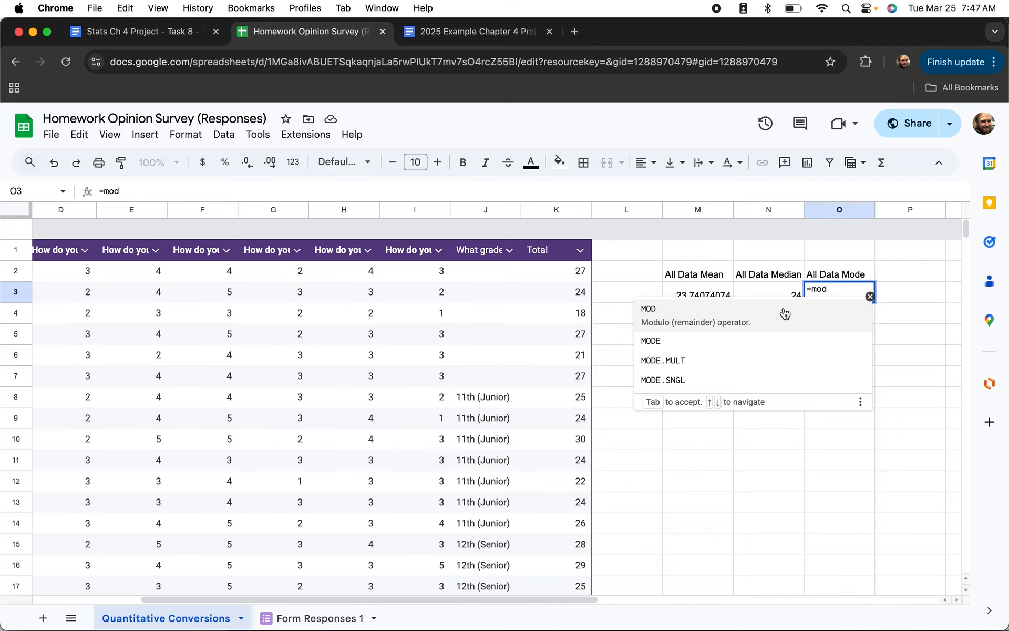
click(664, 343)
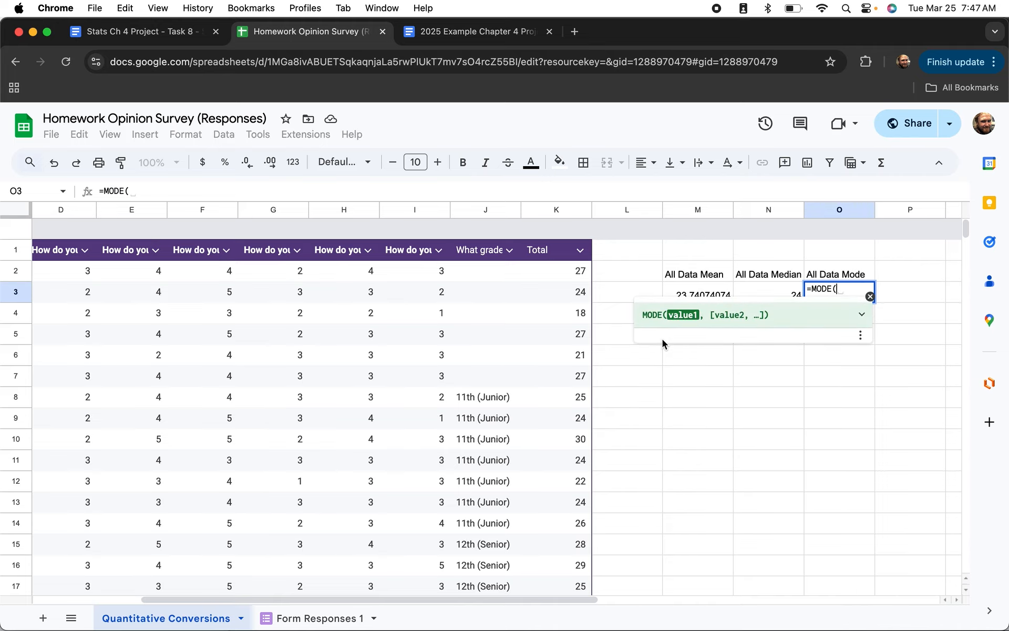
click(541, 212)
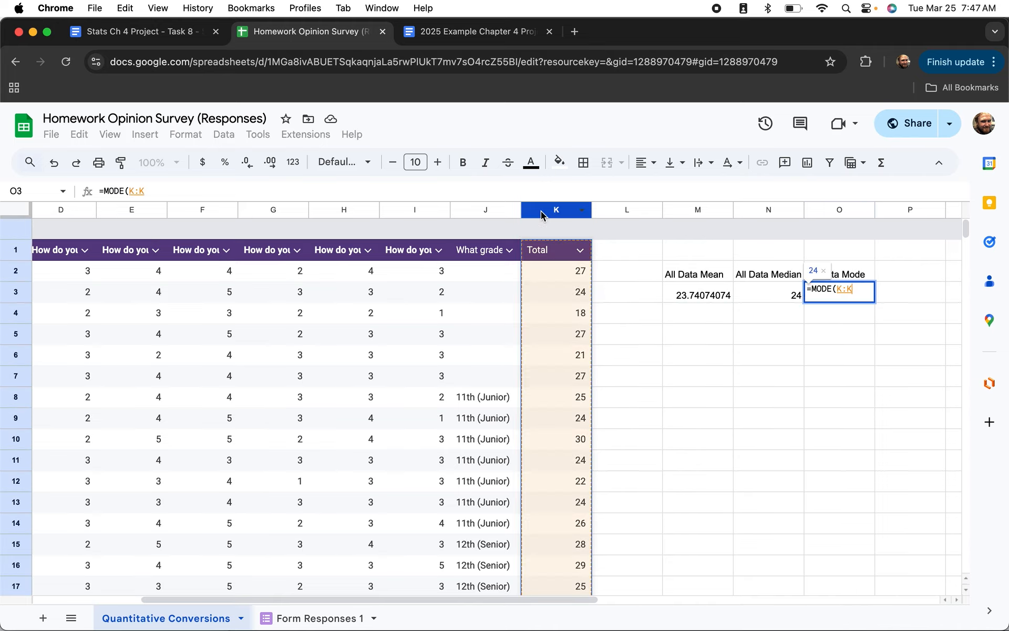
key(Return)
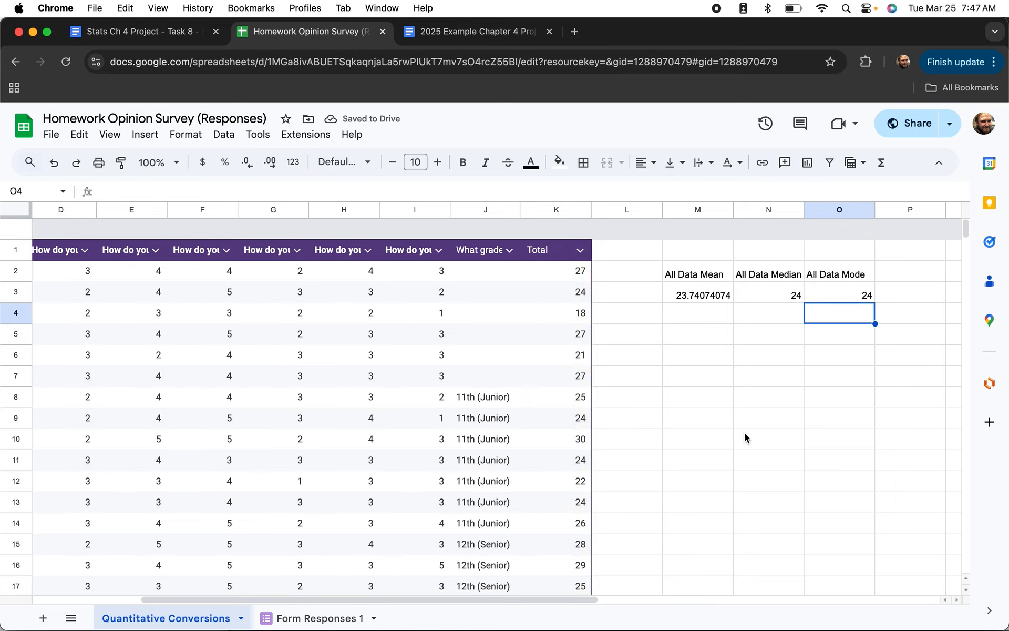
click(701, 341)
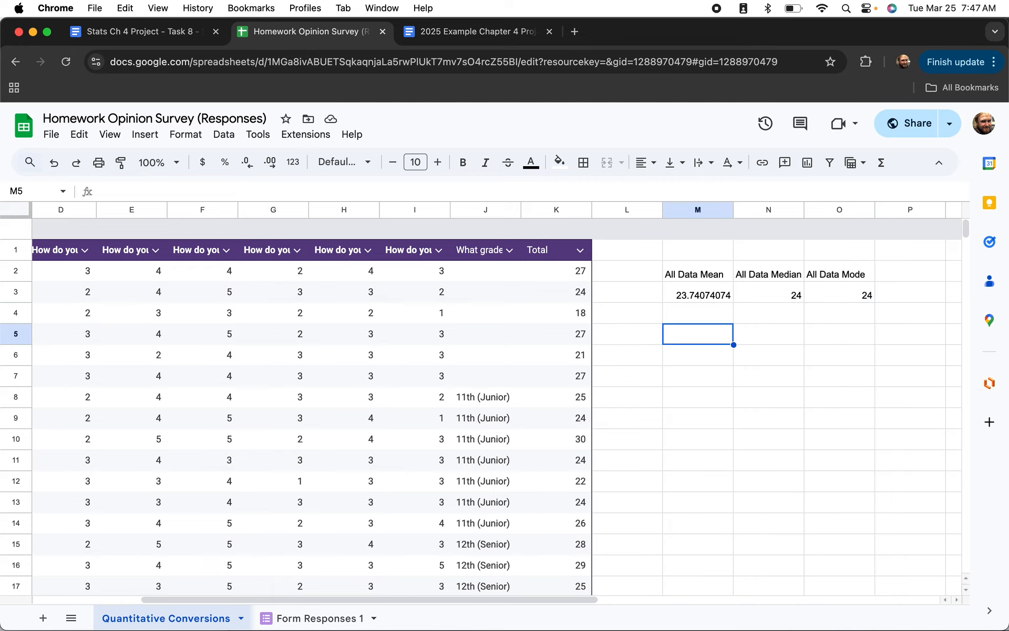
Compute =STDEV(K:K) for the Total column and move the result down to M6.
text(=S)
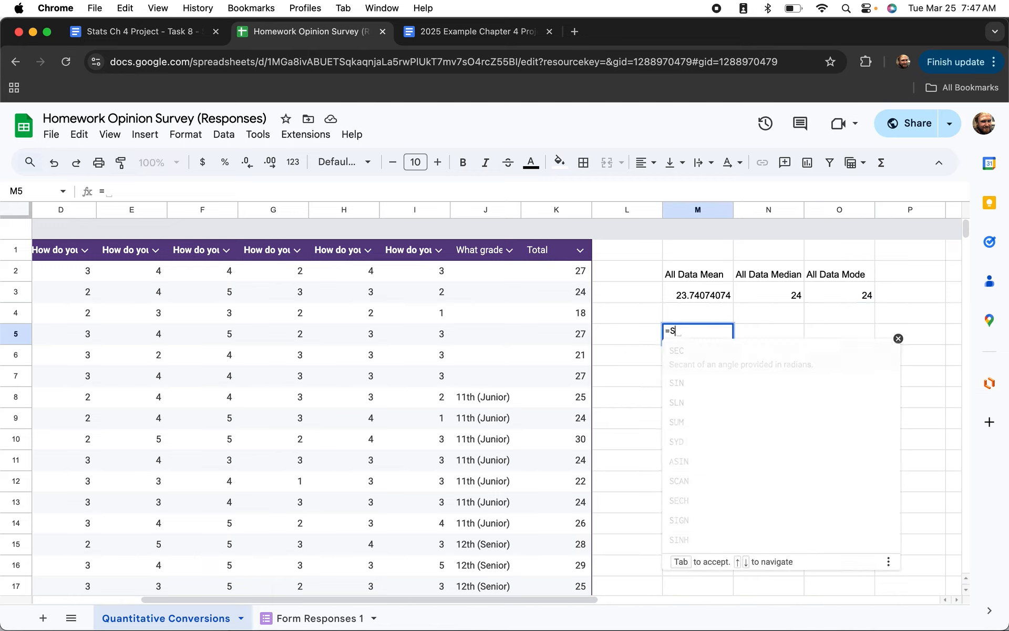
text(tdev)
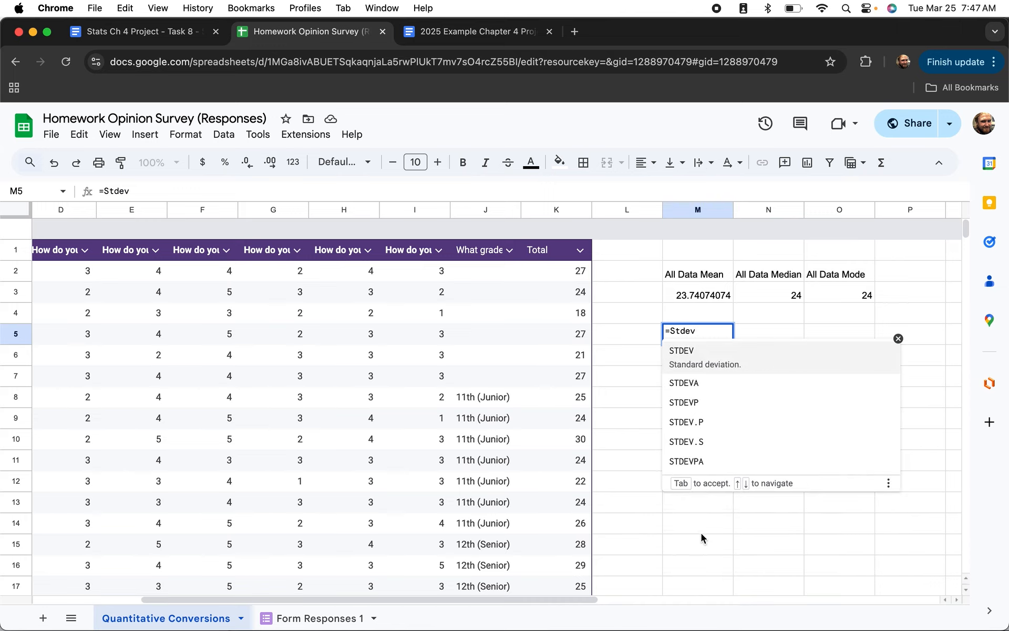
click(690, 351)
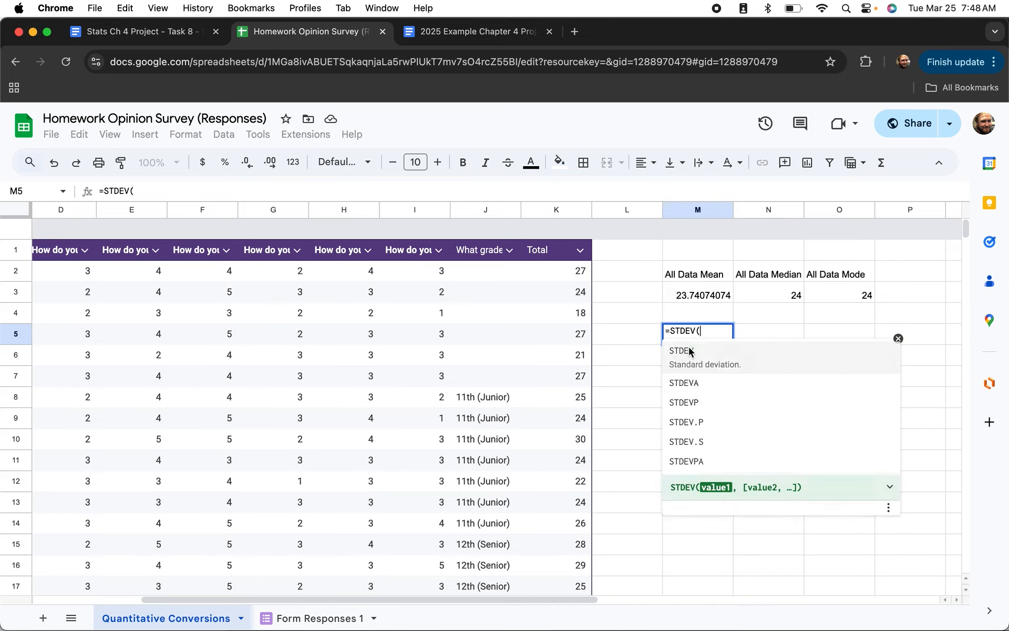
click(548, 212)
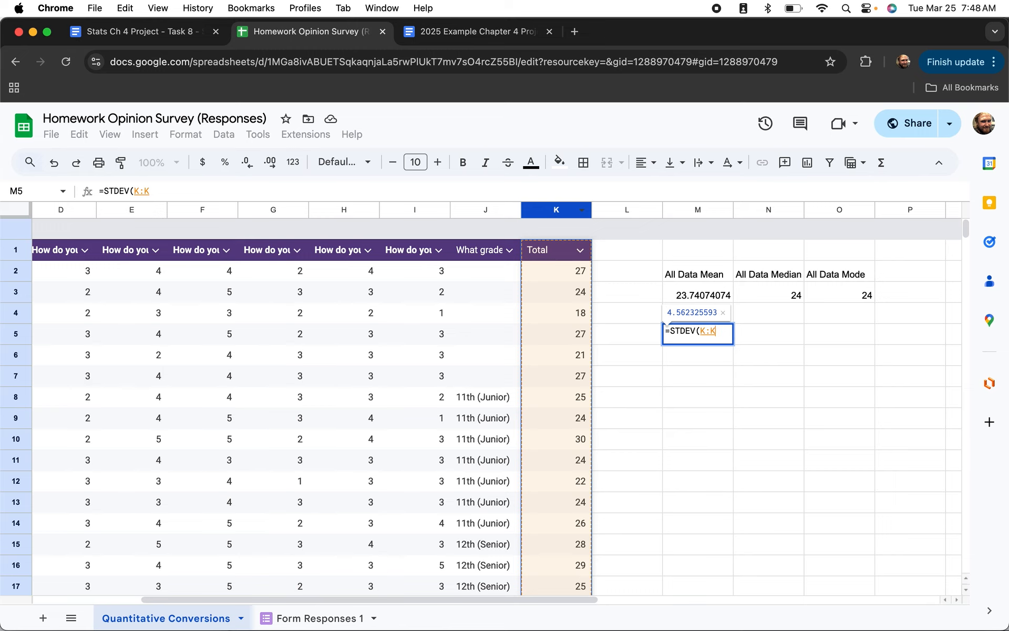
key(Return)
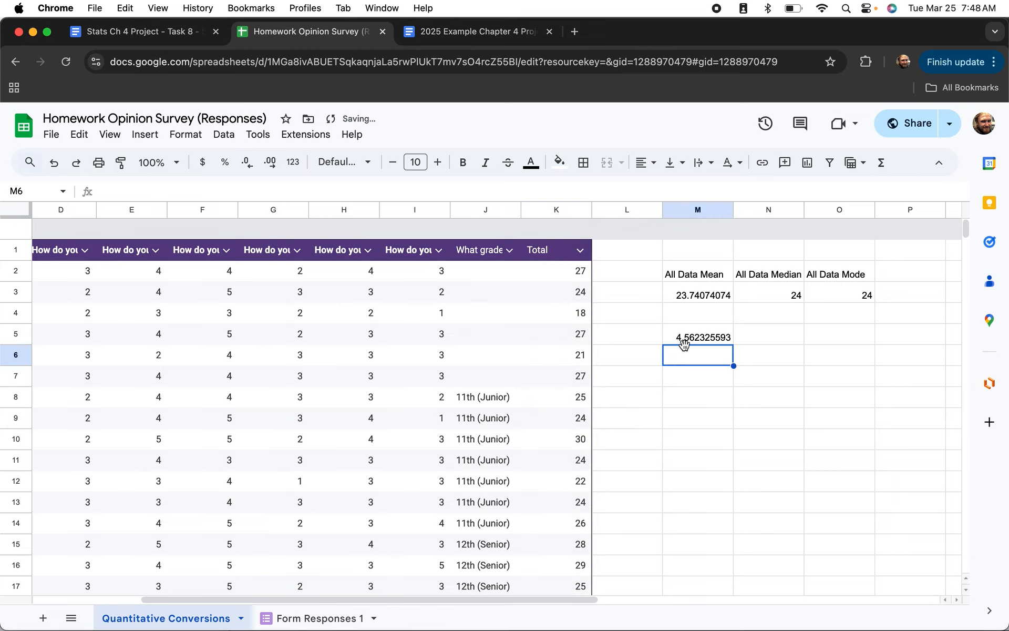
click(690, 315)
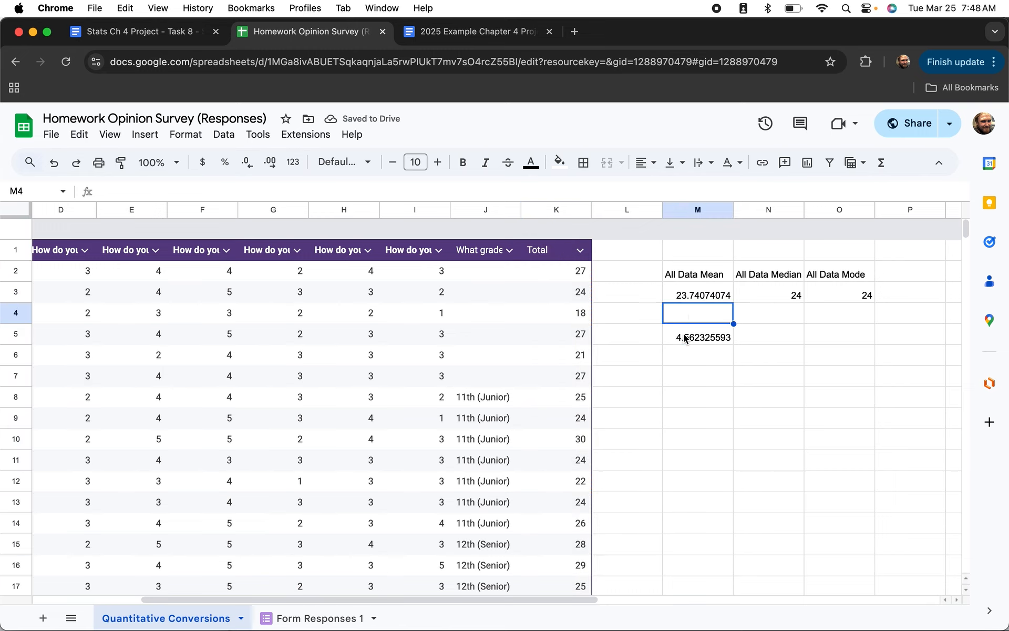
click(685, 334)
drag(687, 323, 684, 361)
Label M5 'All Data Standard Deviation'.
click(686, 333)
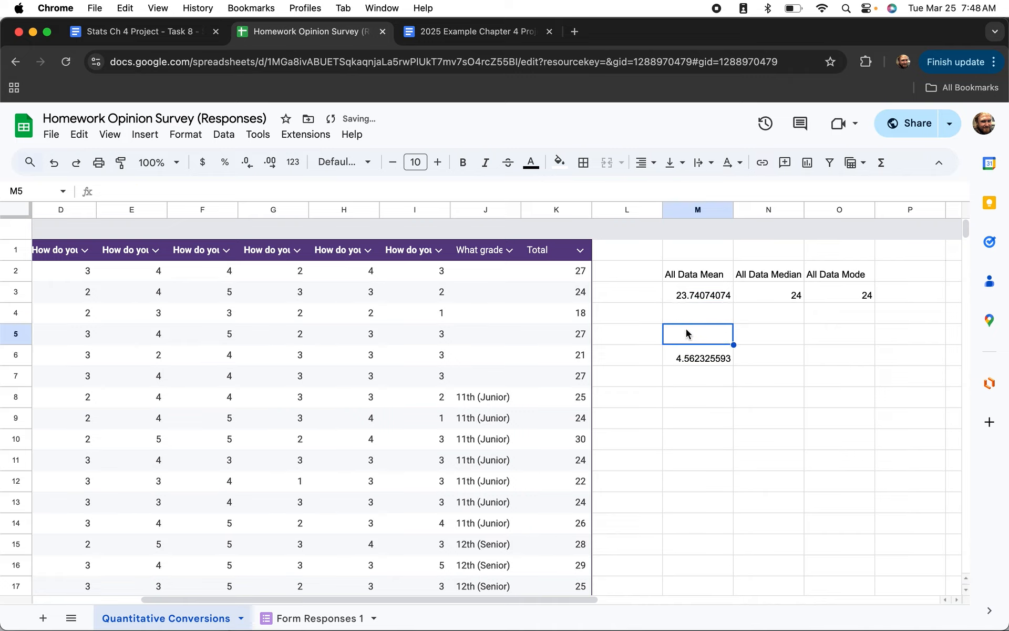
text(All data)
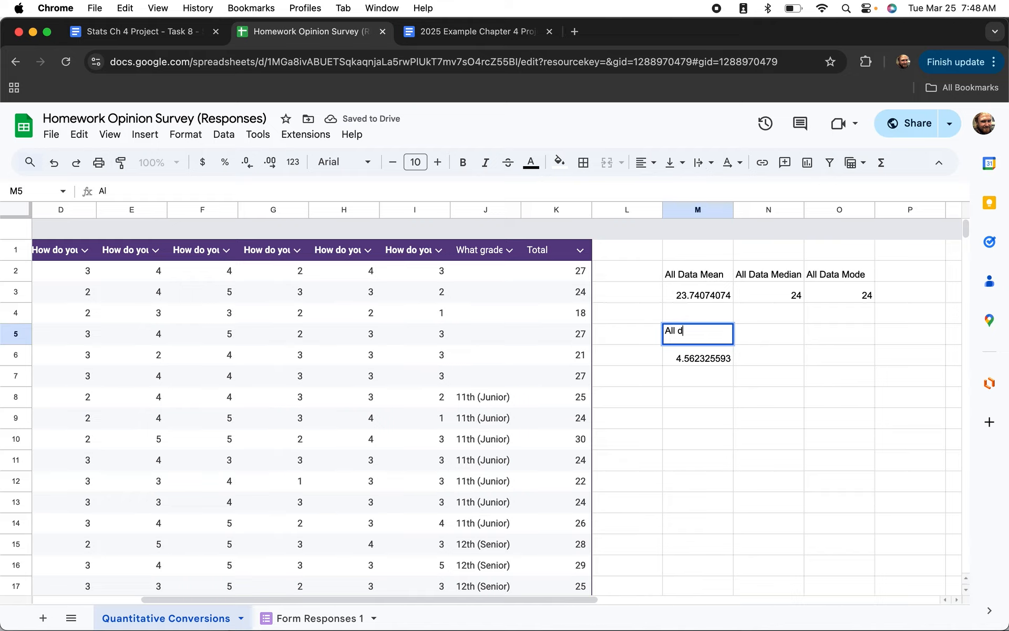
key(BackSpace)
key(BackSpace)
key(BackSpace)
key(BackSpace)
key(BackSpace)
text(Data Standard ED)
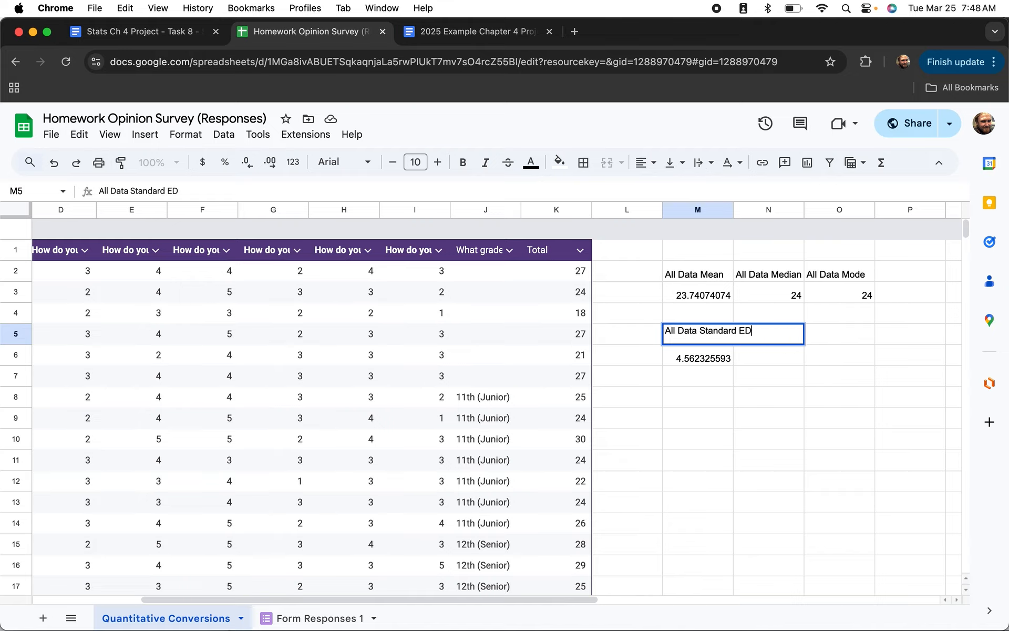
key(BackSpace)
key(BackSpace)
text(Deviation)
key(Return)
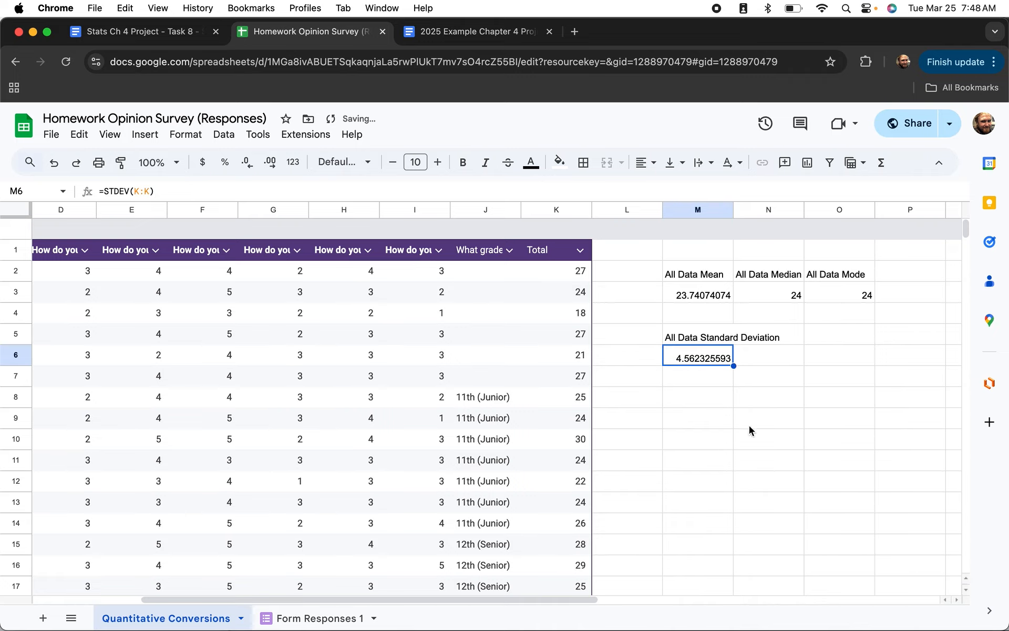
click(703, 337)
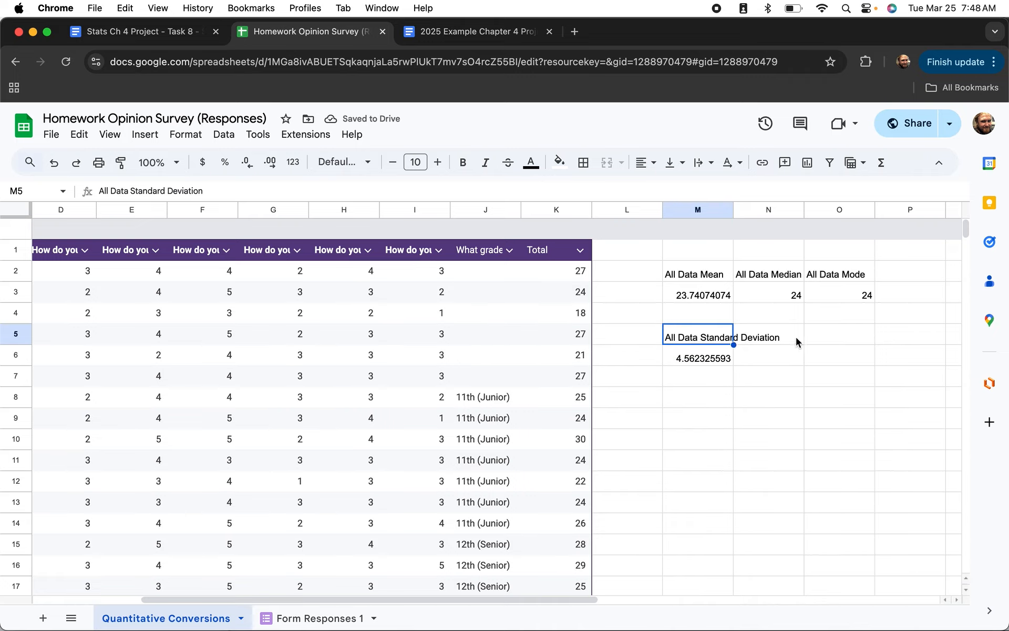
click(819, 337)
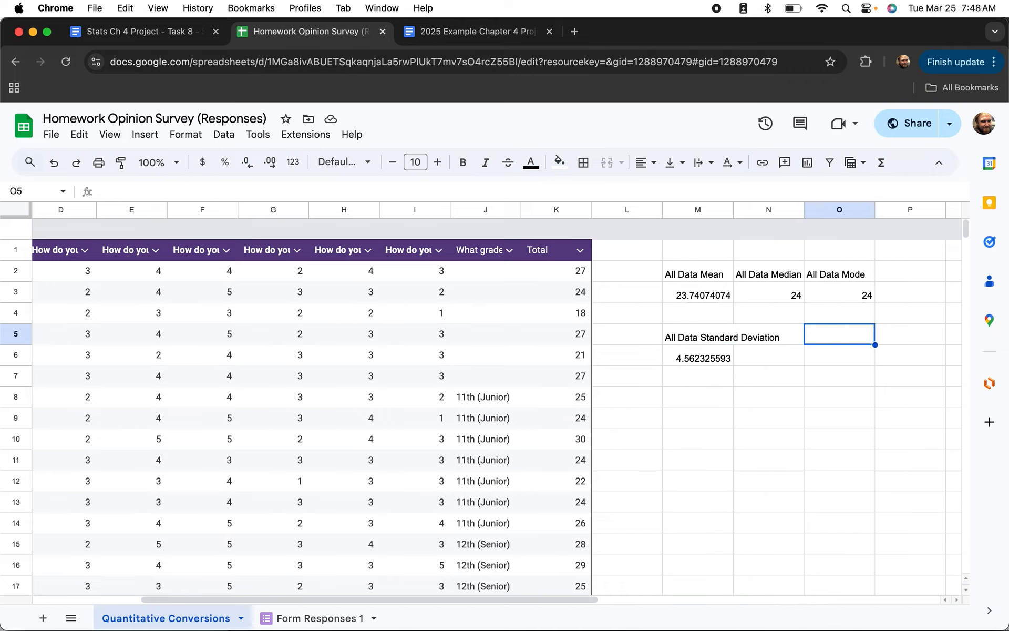
Add the labels 'All Data Q1' and 'All Data Q3' above the quartile cells.
text(All Data)
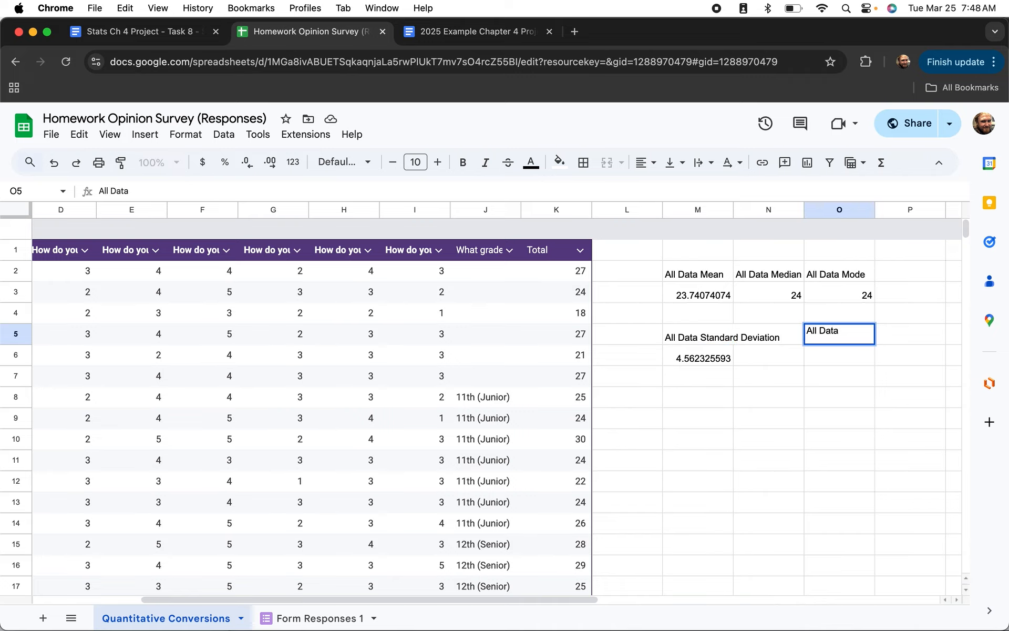
text( Q1)
key(Tab)
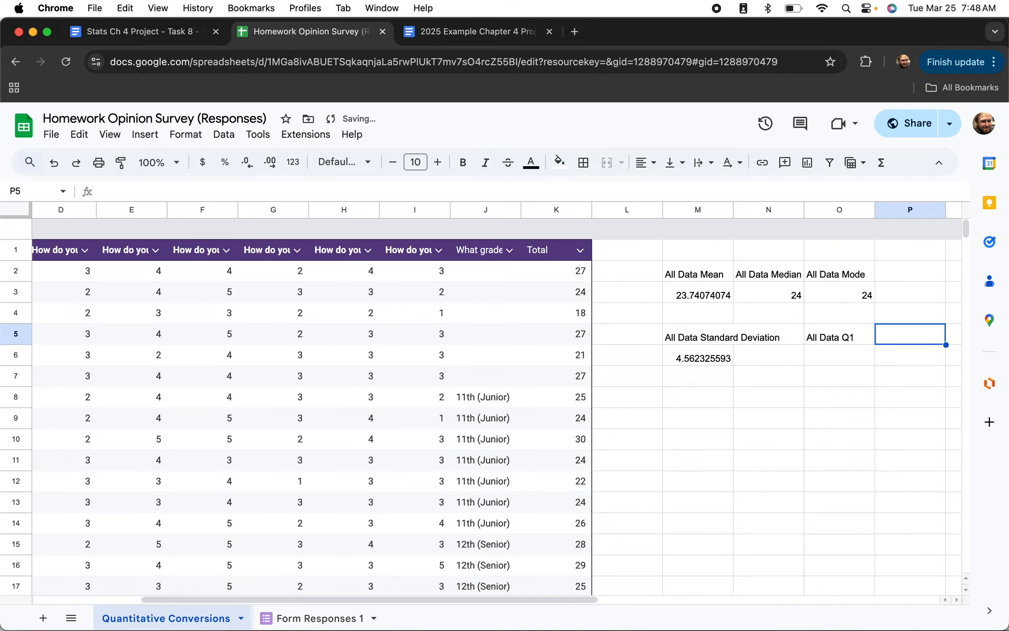
text(All)
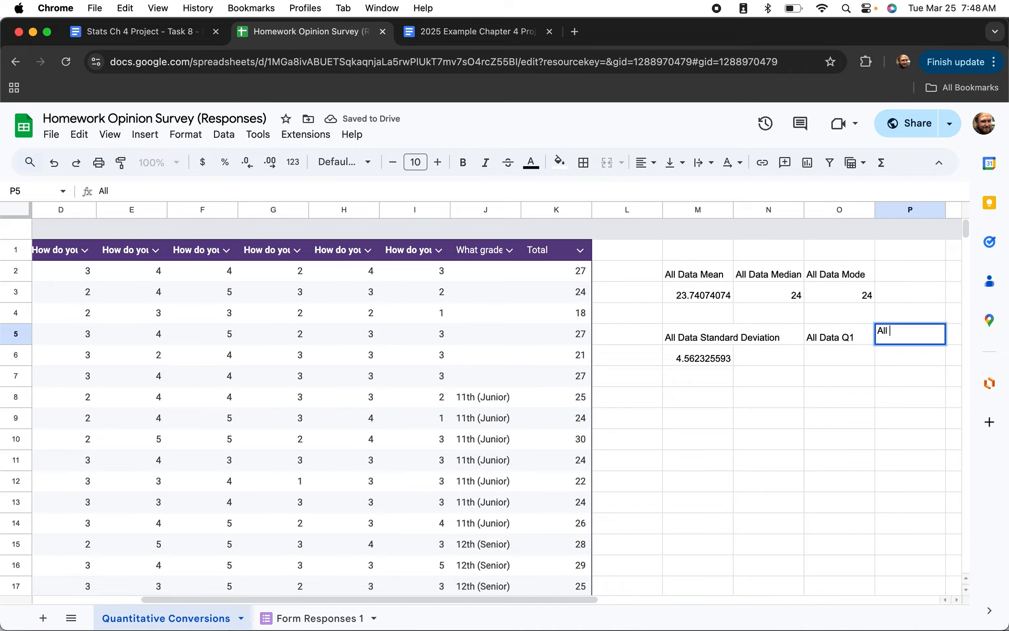
text( Data Q3)
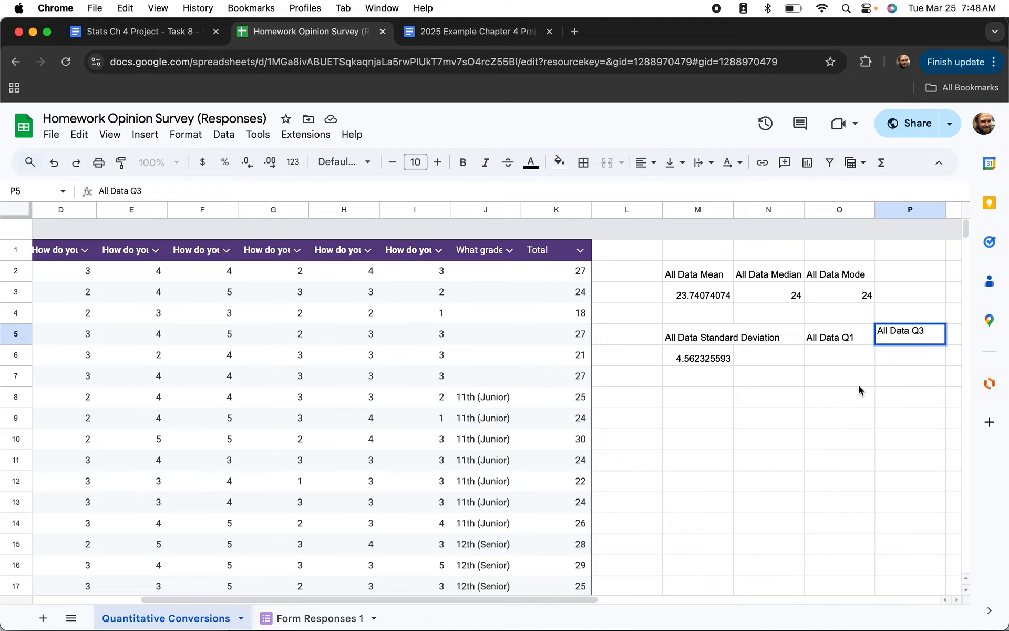
click(836, 362)
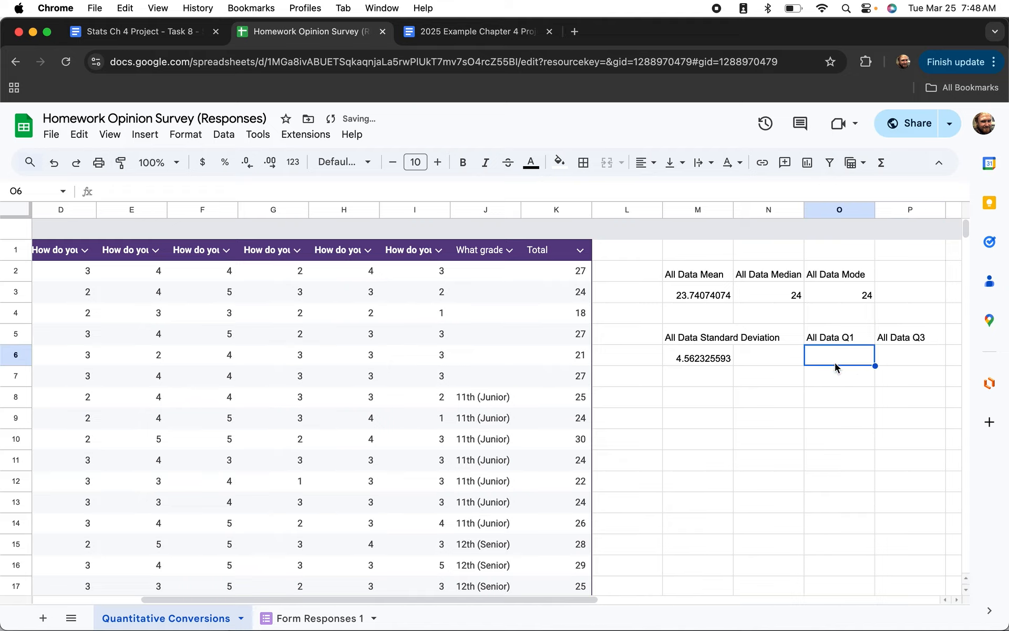
Enter =QUARTILE(K:K,1) in O6 (22) and =QUARTILE(K:K,3) in P6 (26.5).
text(=quartli)
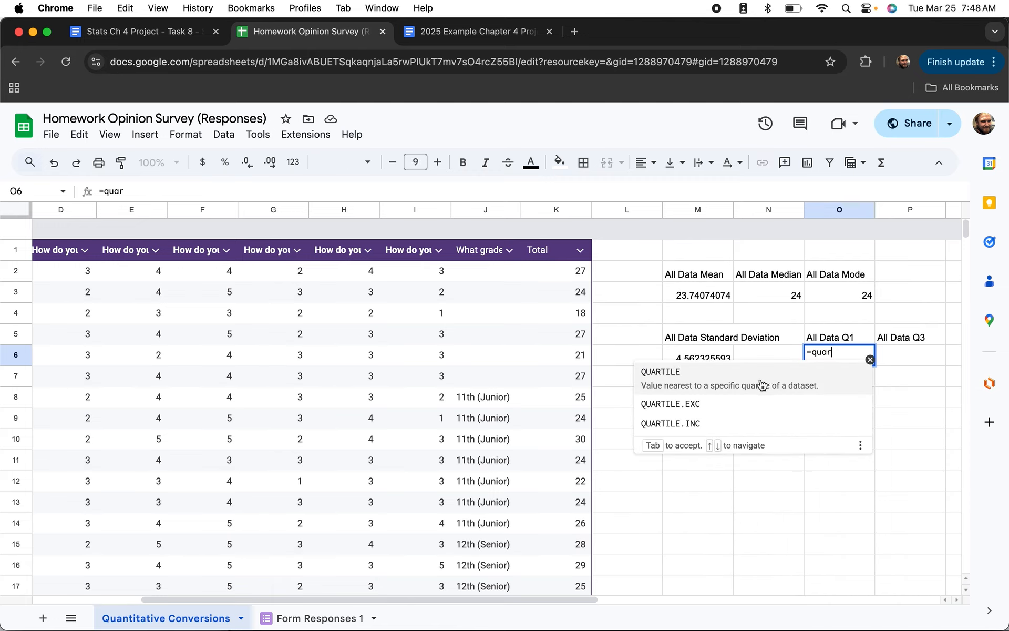
click(761, 383)
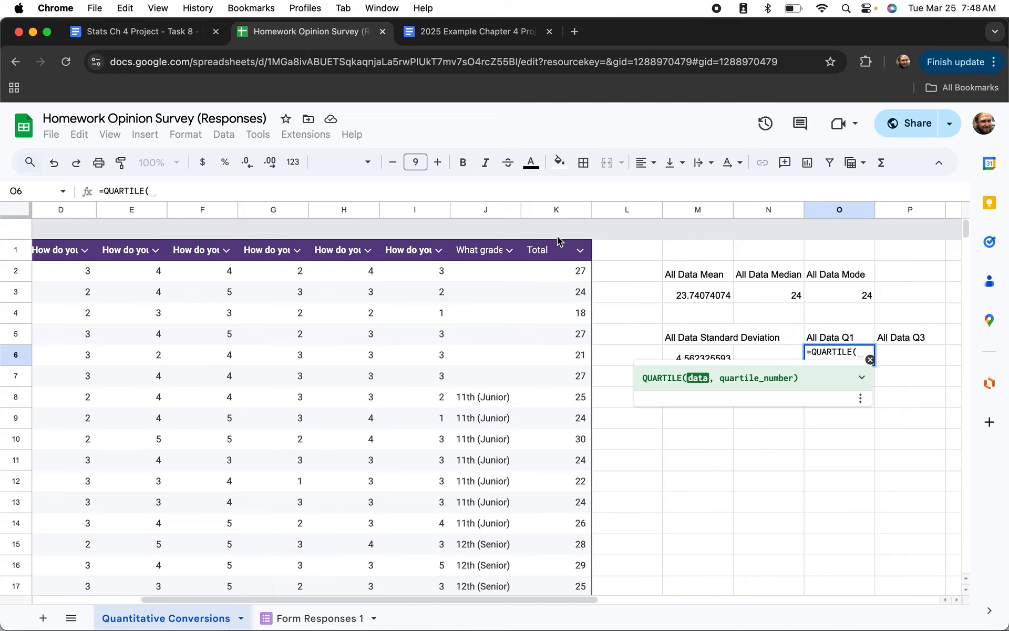
click(542, 212)
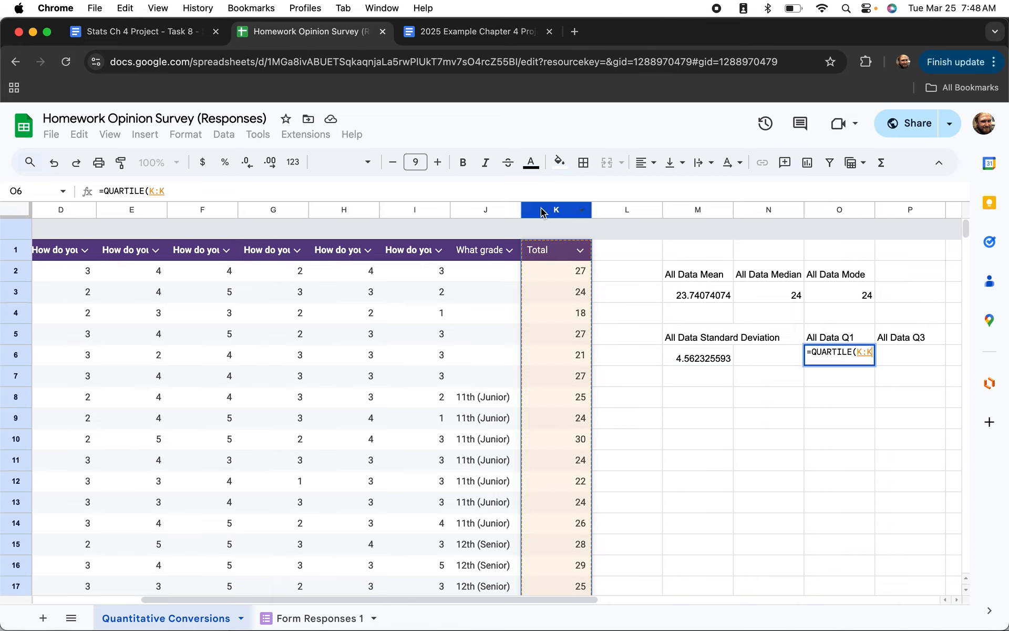
text(,)
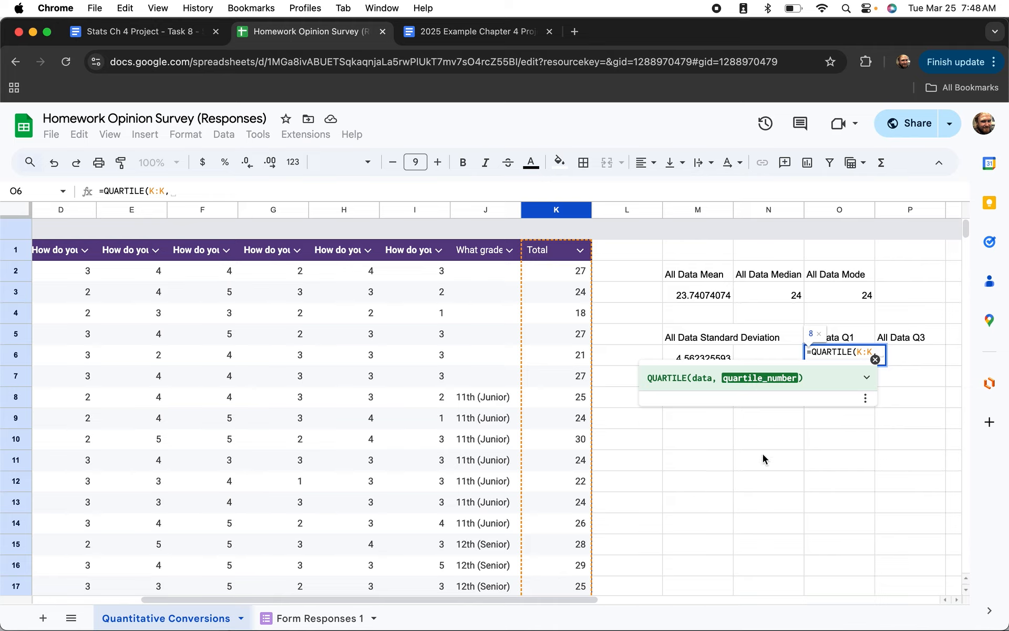
text(1))
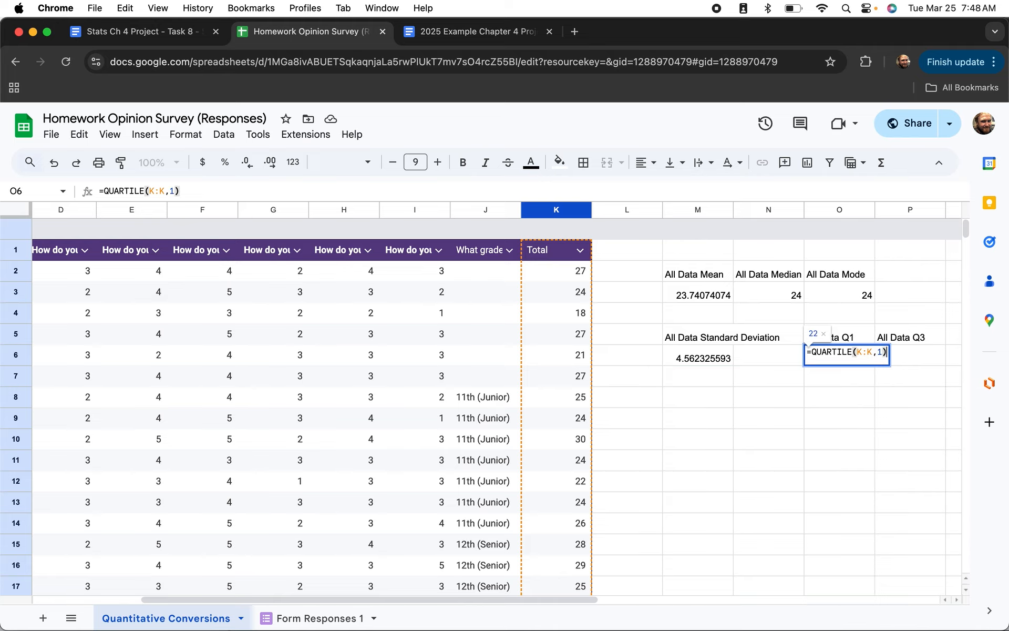
key(Return)
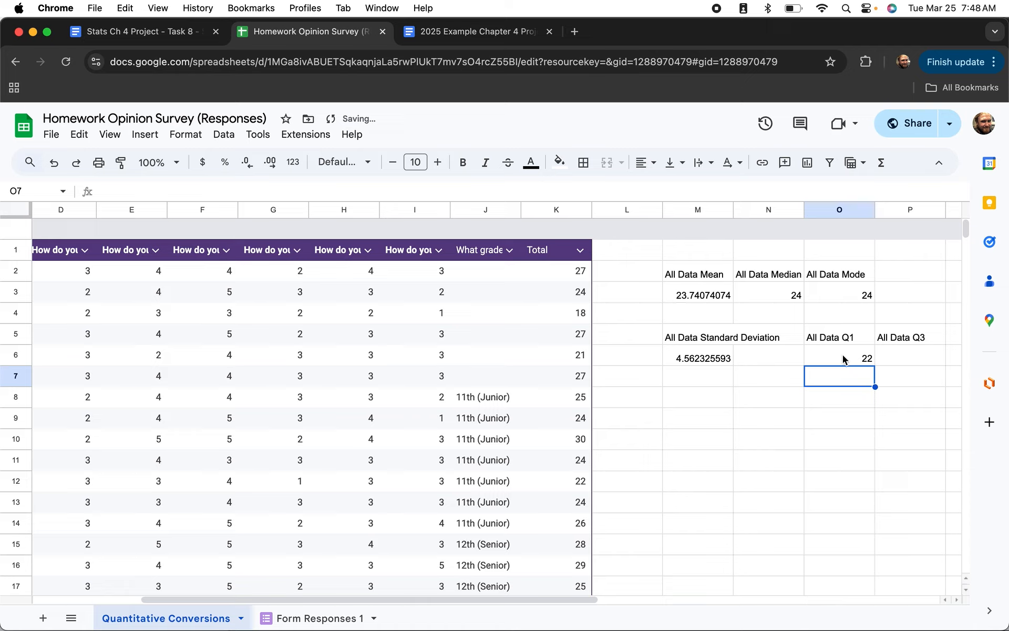
click(894, 360)
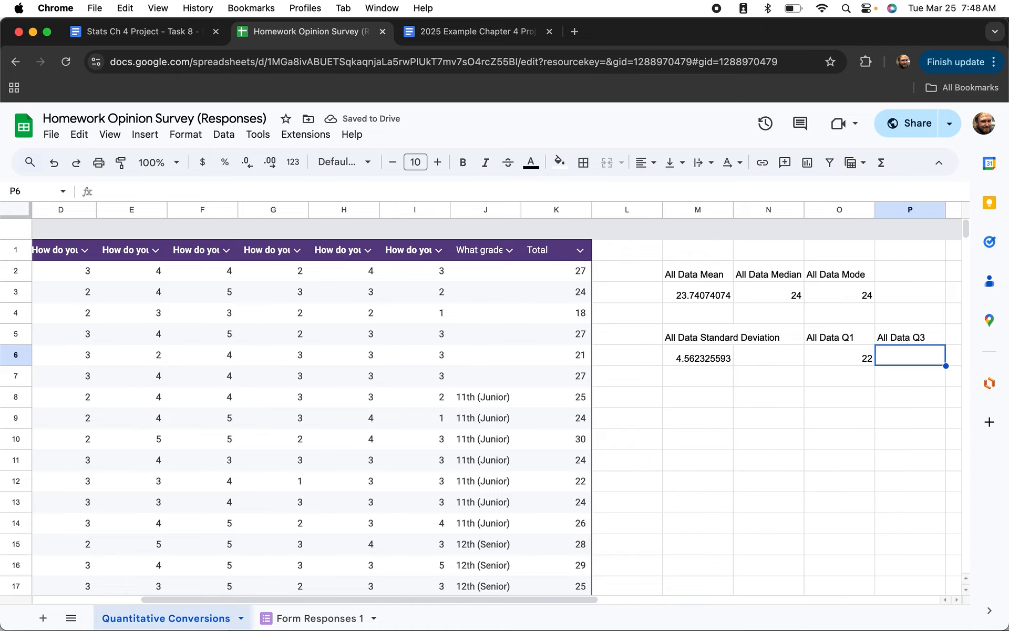
text(=quartile)
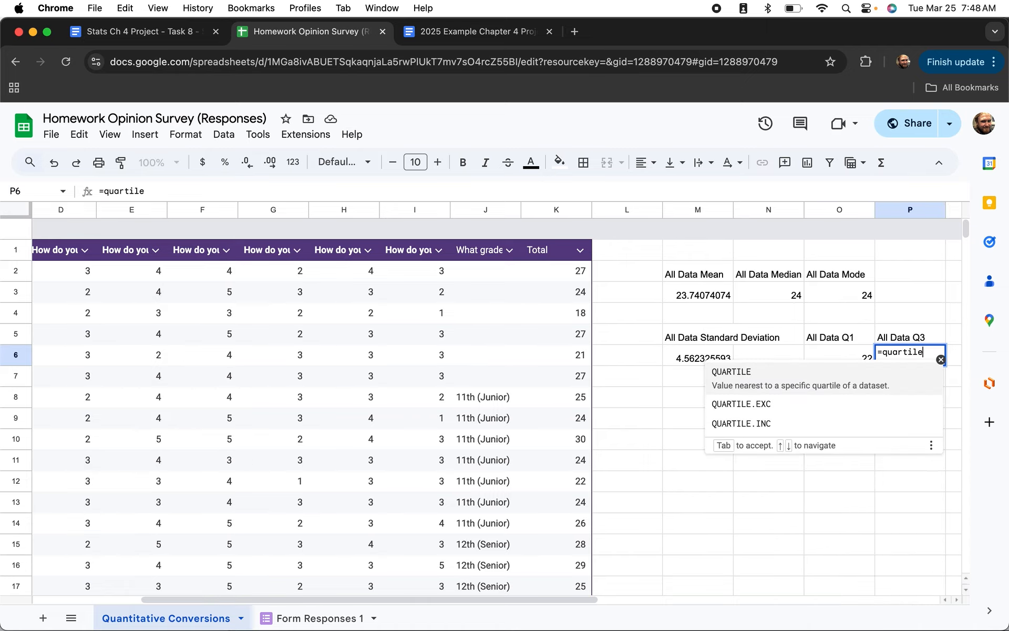
click(804, 376)
click(544, 211)
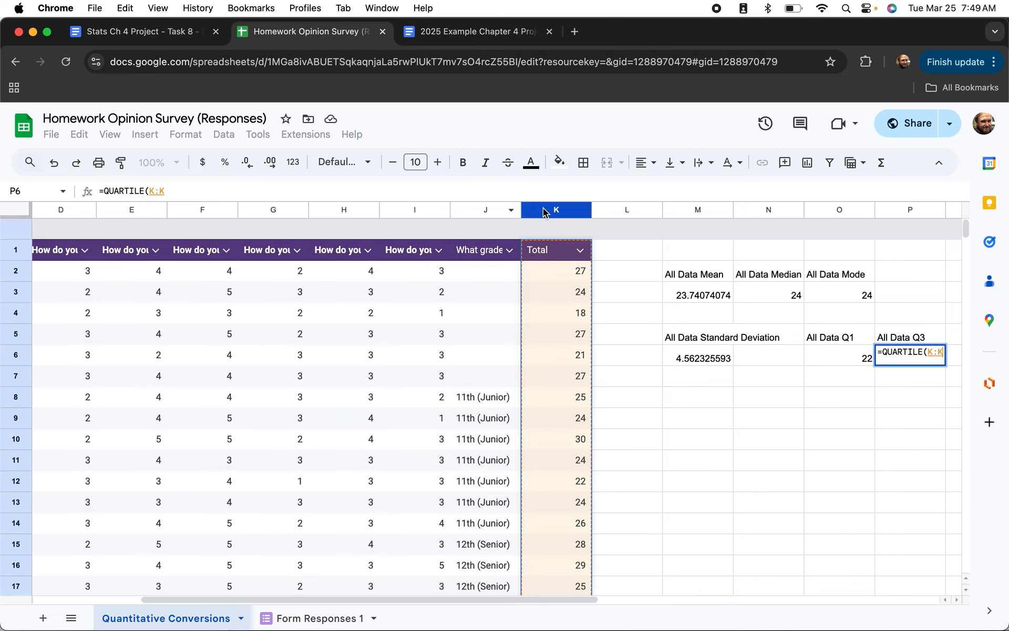
text(, )
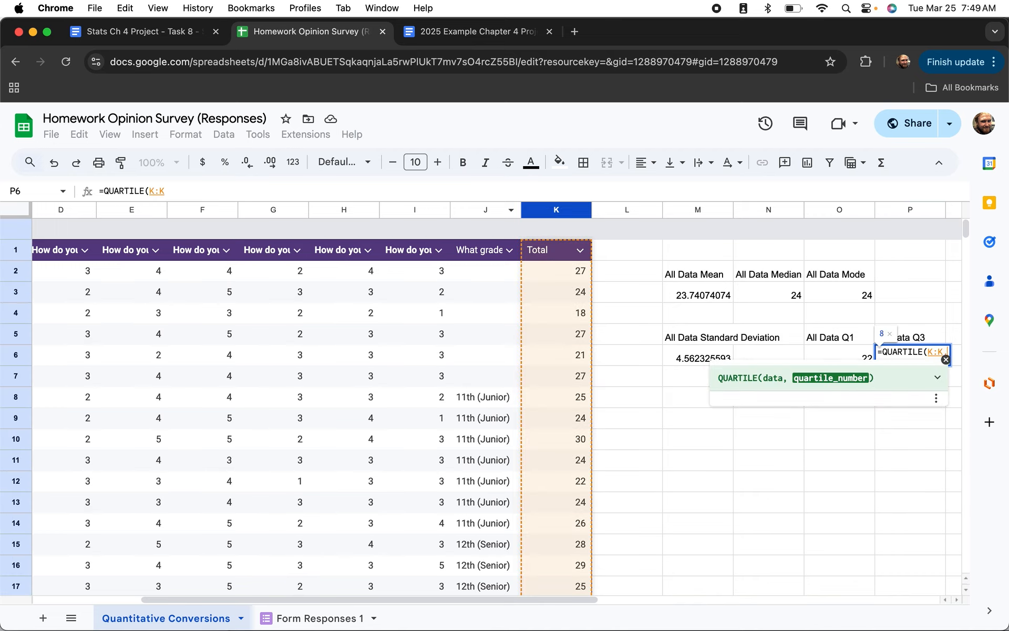
text(3)
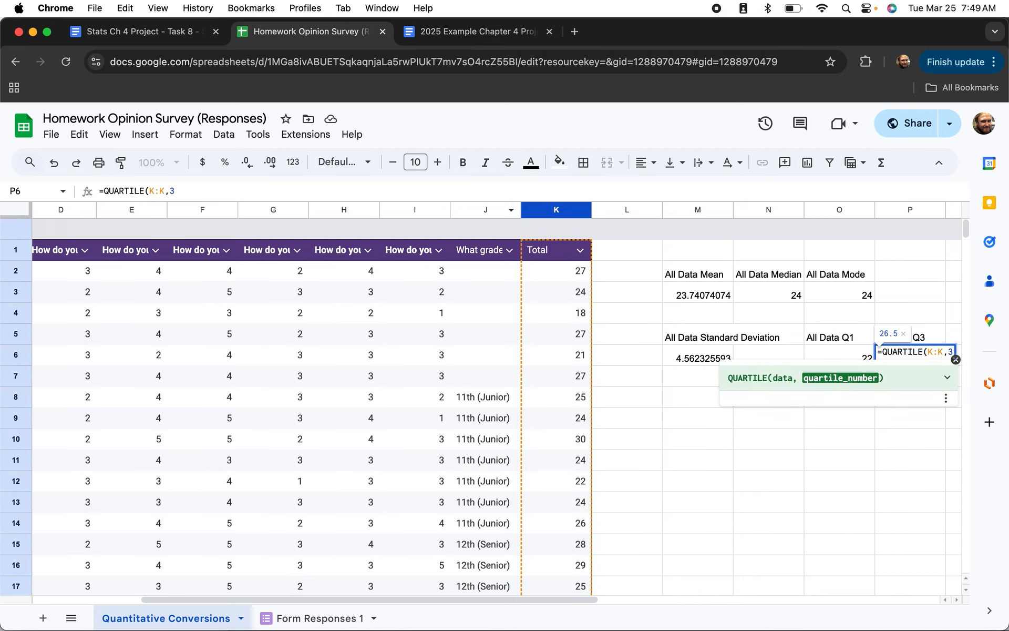
key(Return)
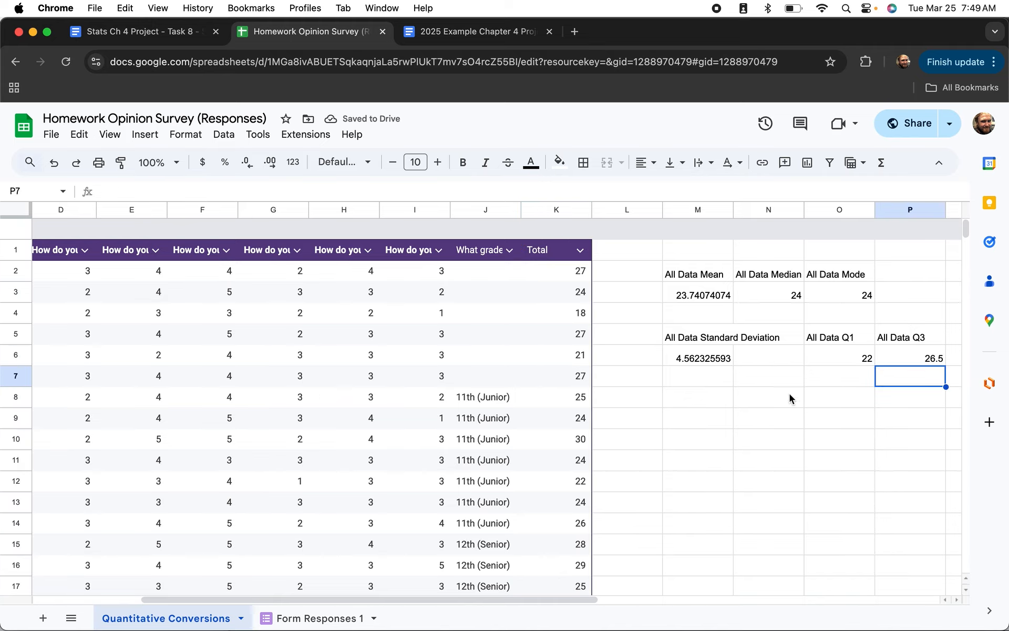
Type the label 'All Data IQR' in M8.
click(712, 397)
text(All data)
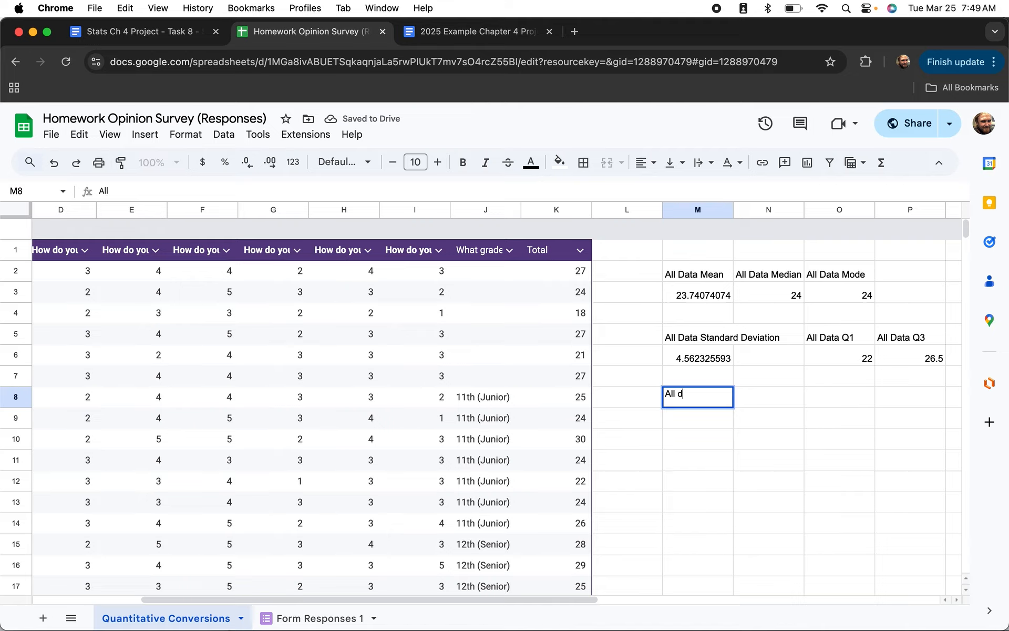
key(BackSpace)
text(Da)
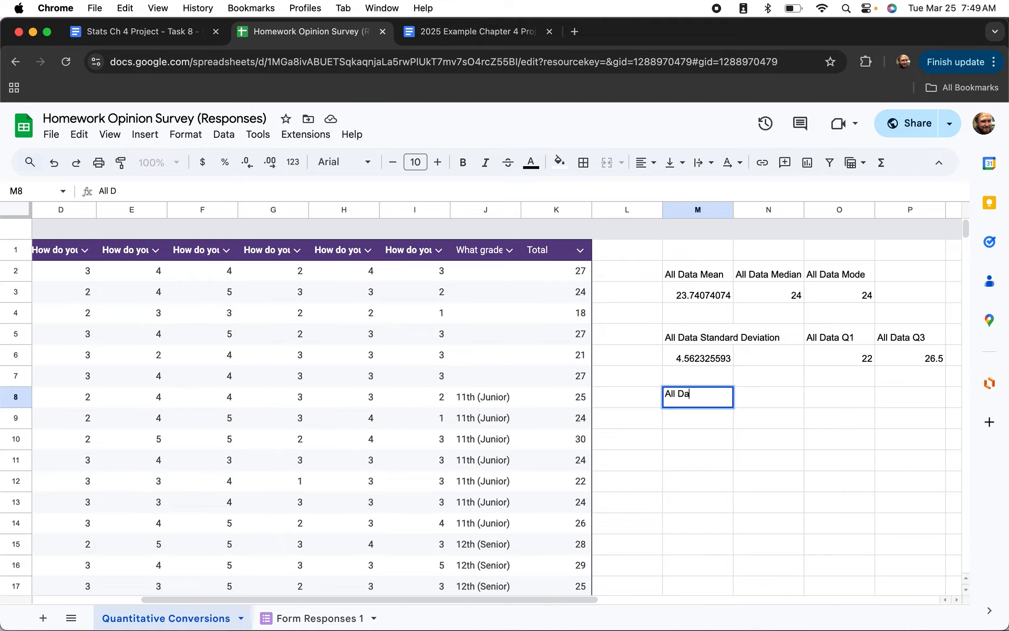
text(ta IQR)
key(Return)
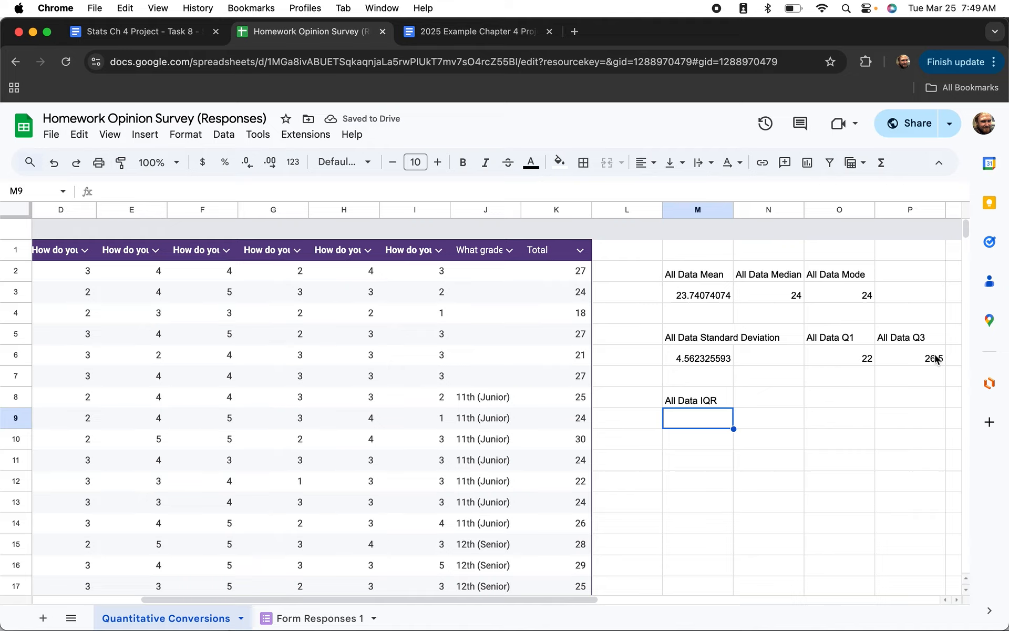
Enter =P6-O6 in M9, giving an IQR of 4.5.
text(=)
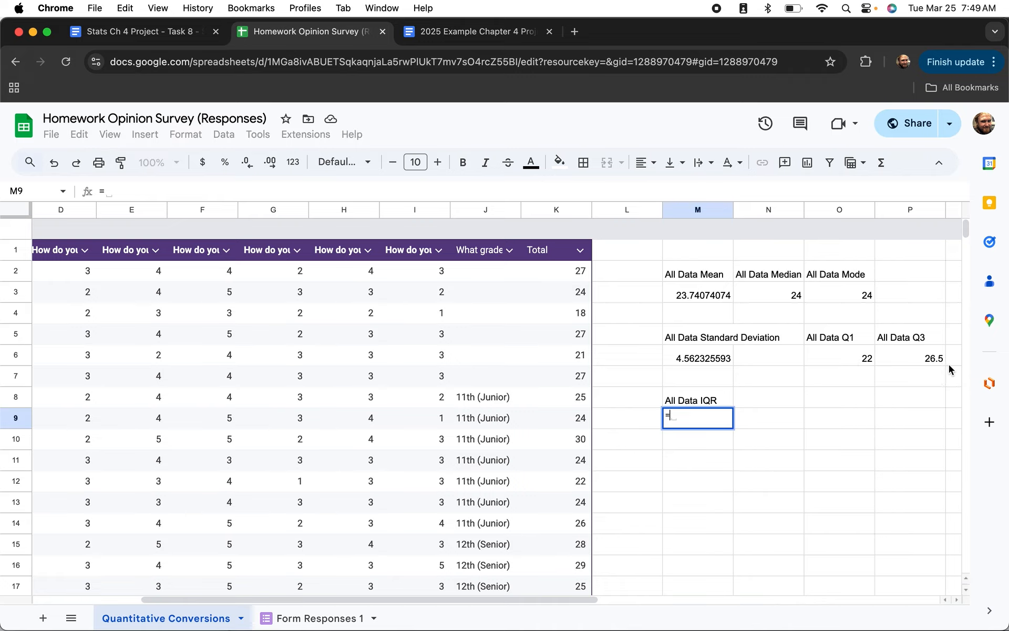
click(903, 359)
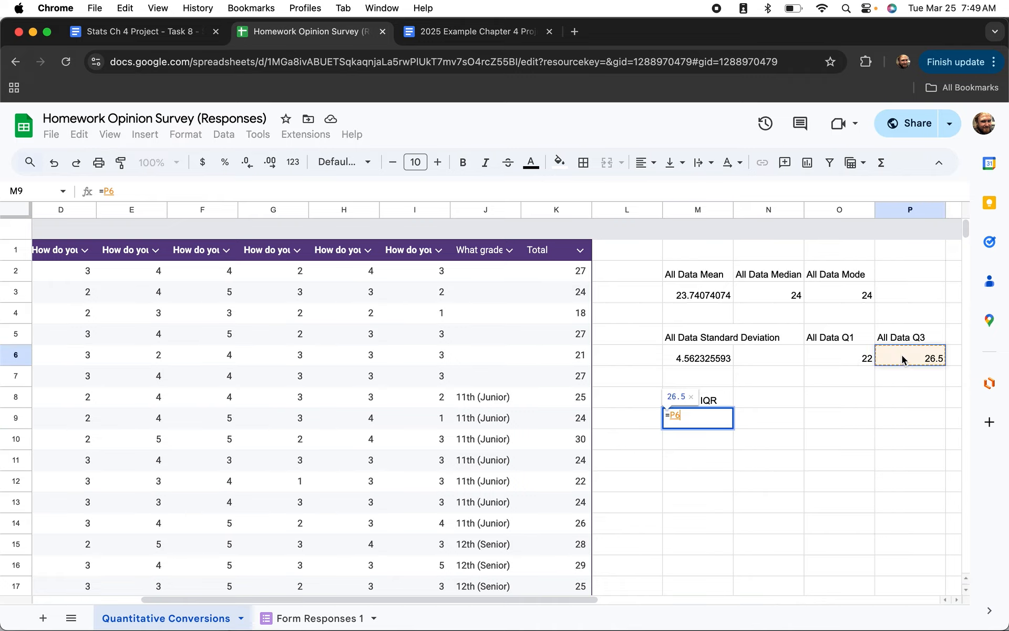
text(-)
click(834, 358)
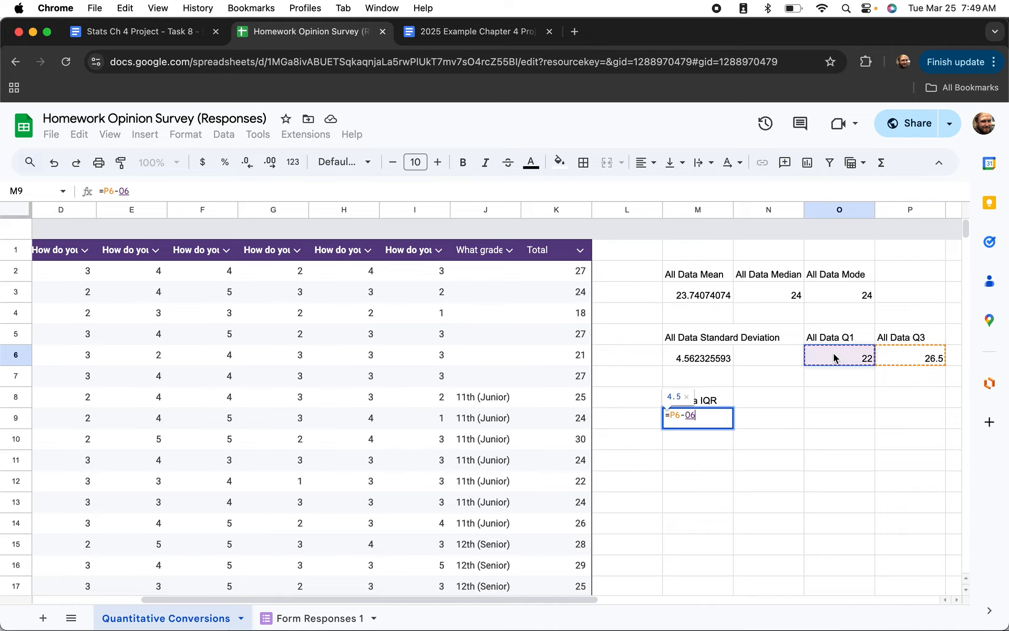
key(Return)
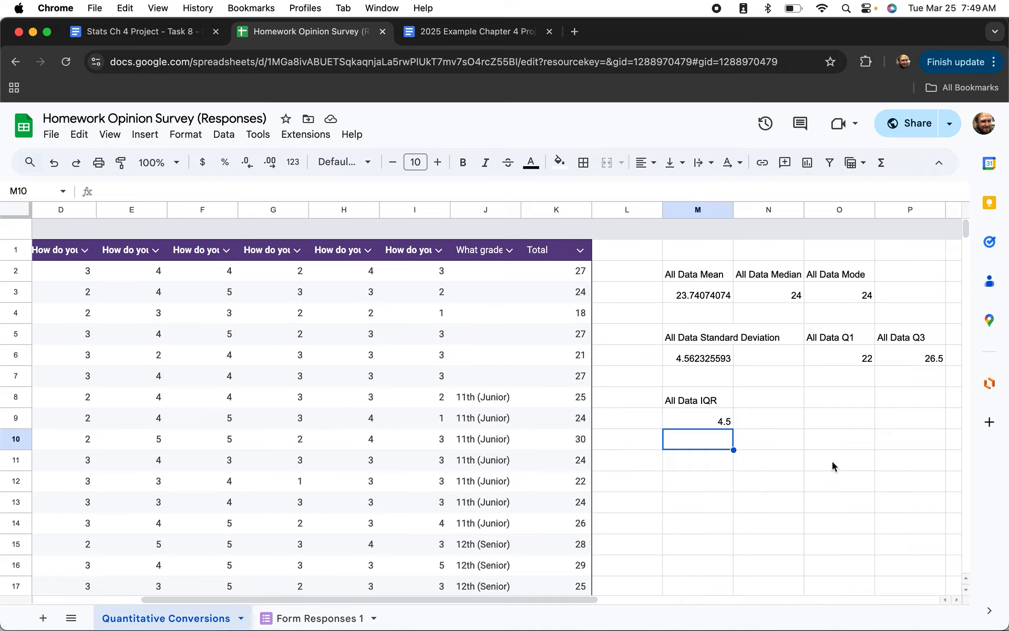
Insert a chart of column K and set its type to 'Histogram of Total'.
click(539, 211)
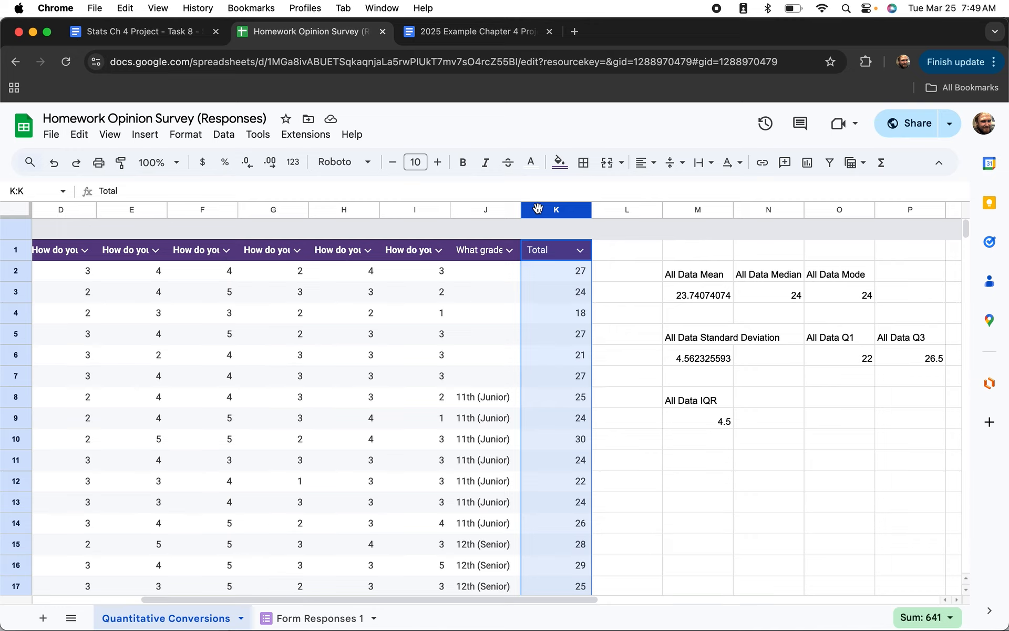
click(146, 138)
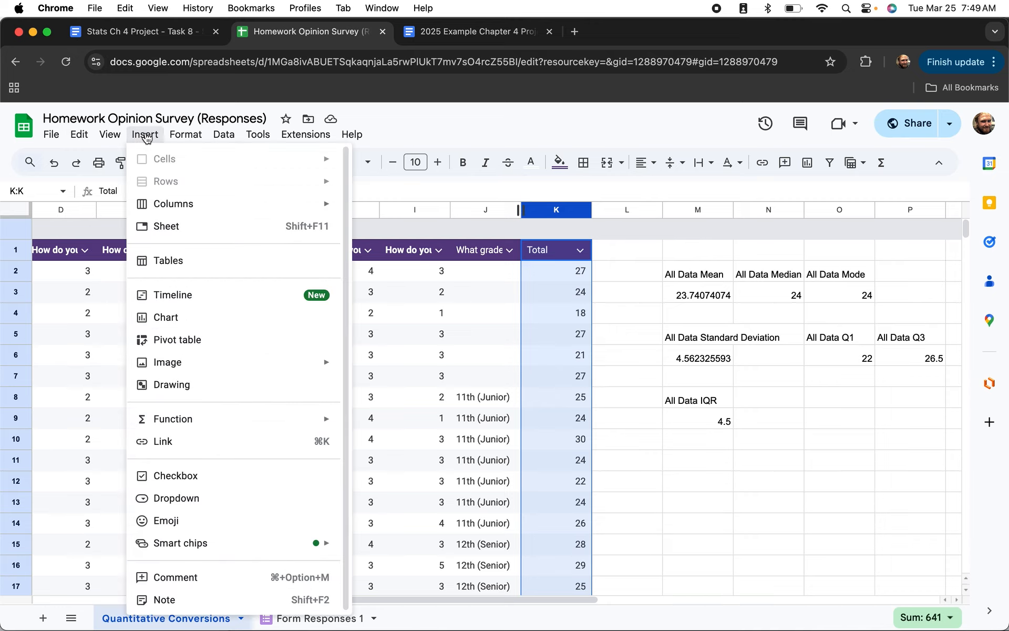
click(164, 324)
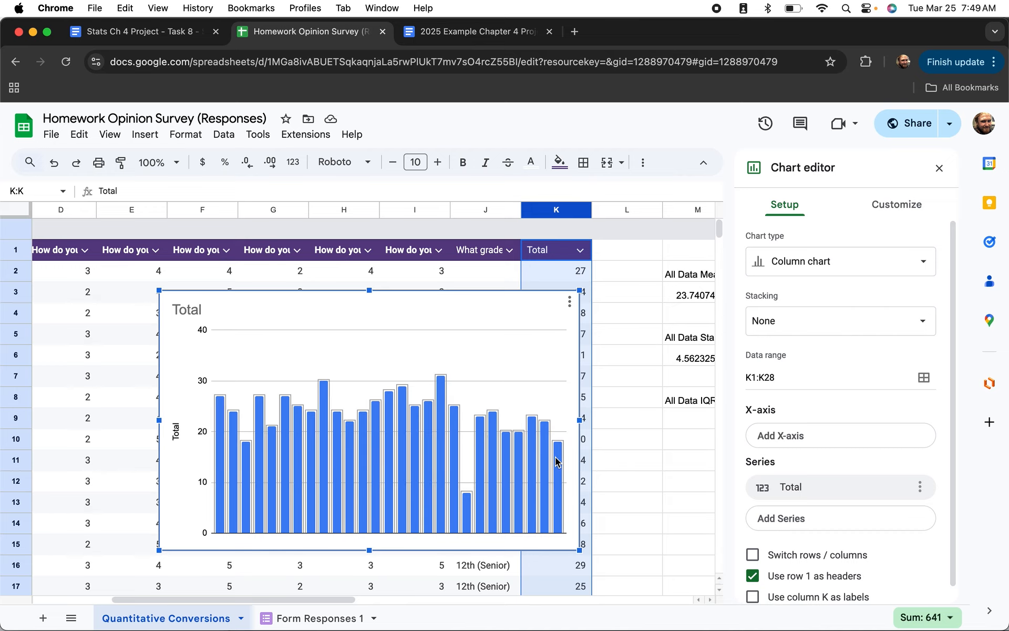
click(882, 263)
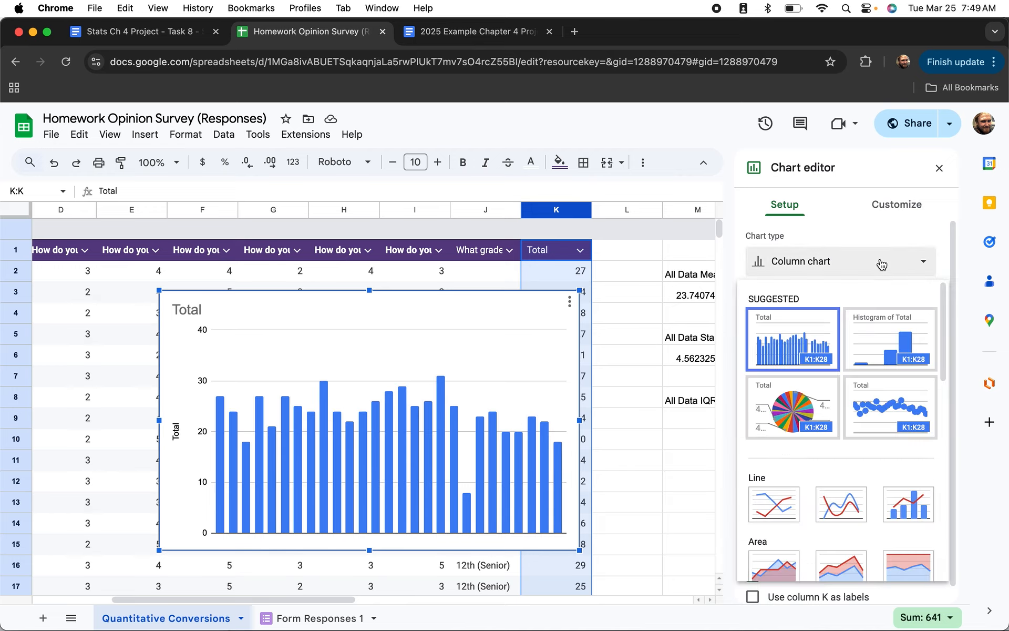
click(873, 332)
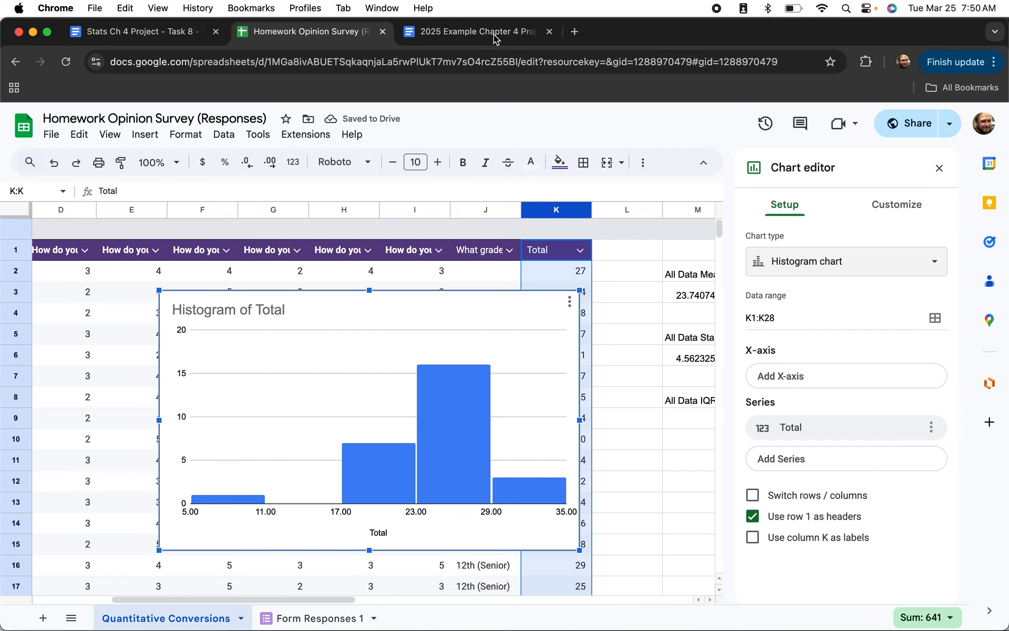
click(476, 31)
scroll(487, 480, down, 5)
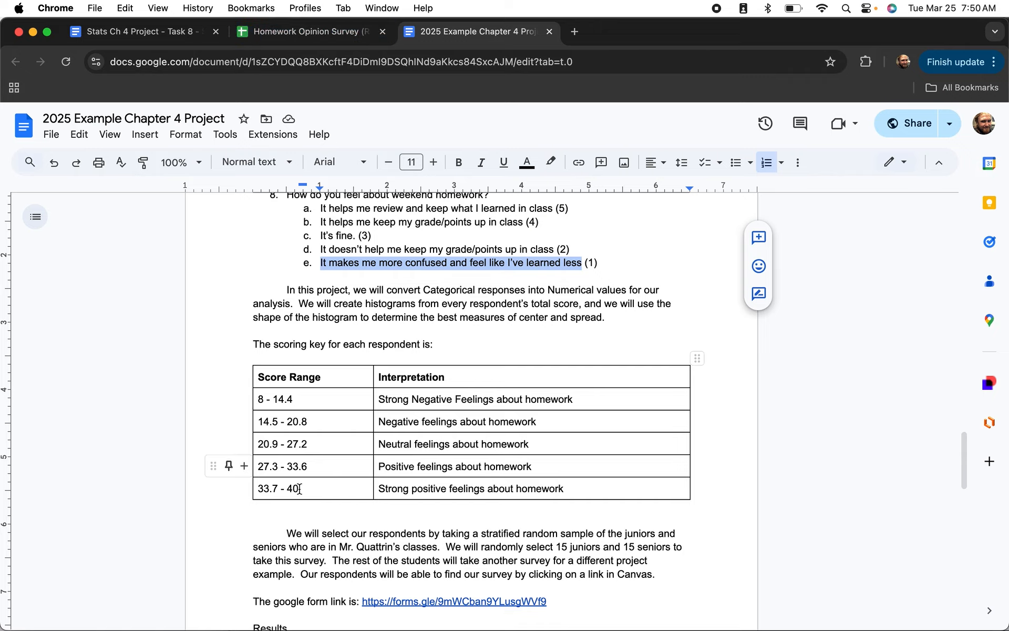
click(324, 35)
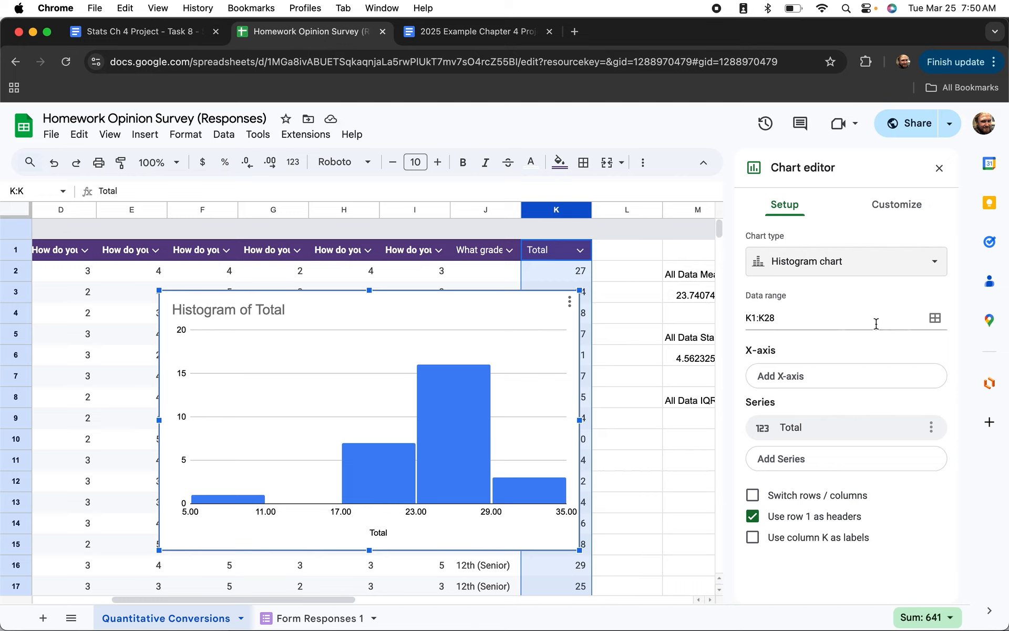
click(888, 209)
Set the histogram's bucket size to 6.4, giving bins from 5.00 upward.
click(757, 284)
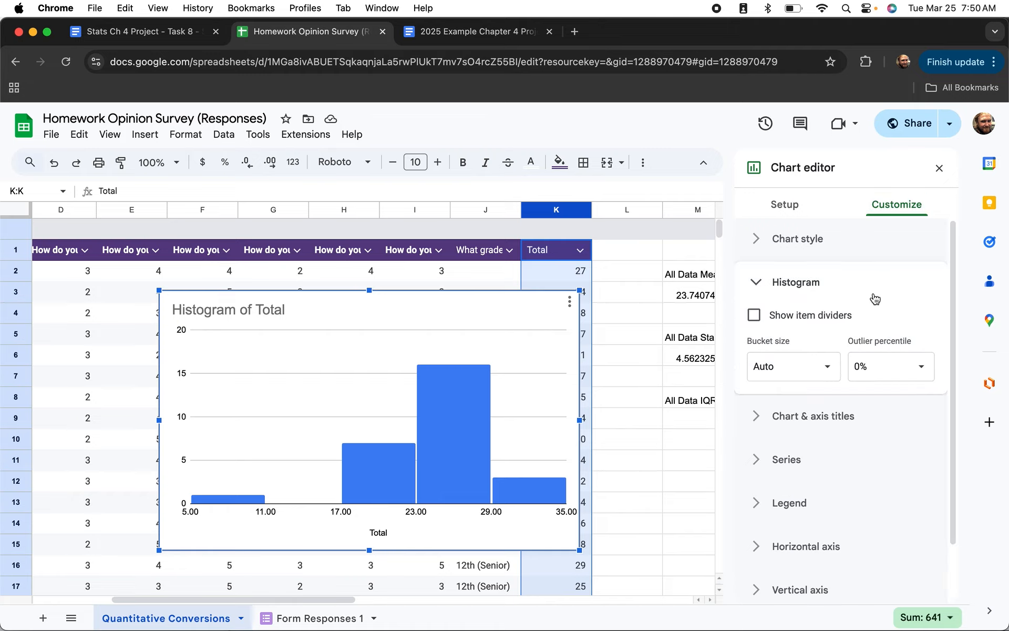
click(821, 368)
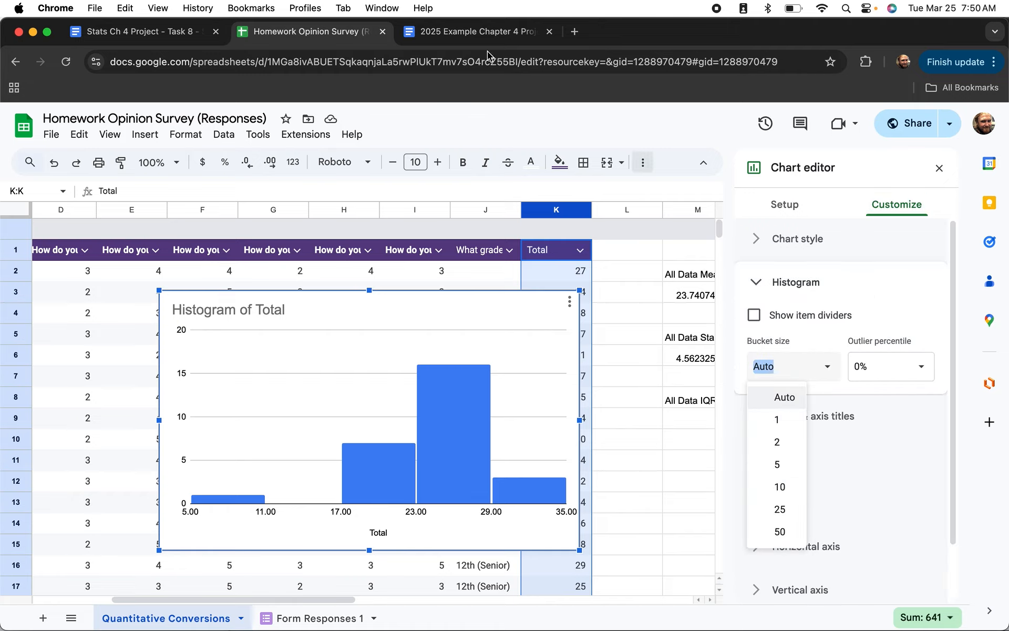
click(483, 33)
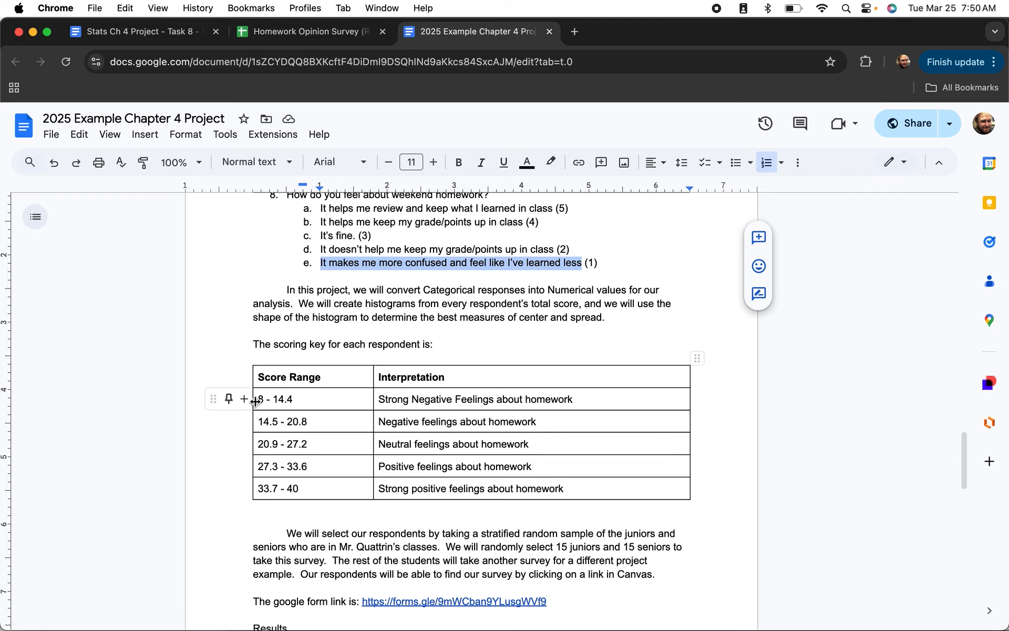
click(312, 33)
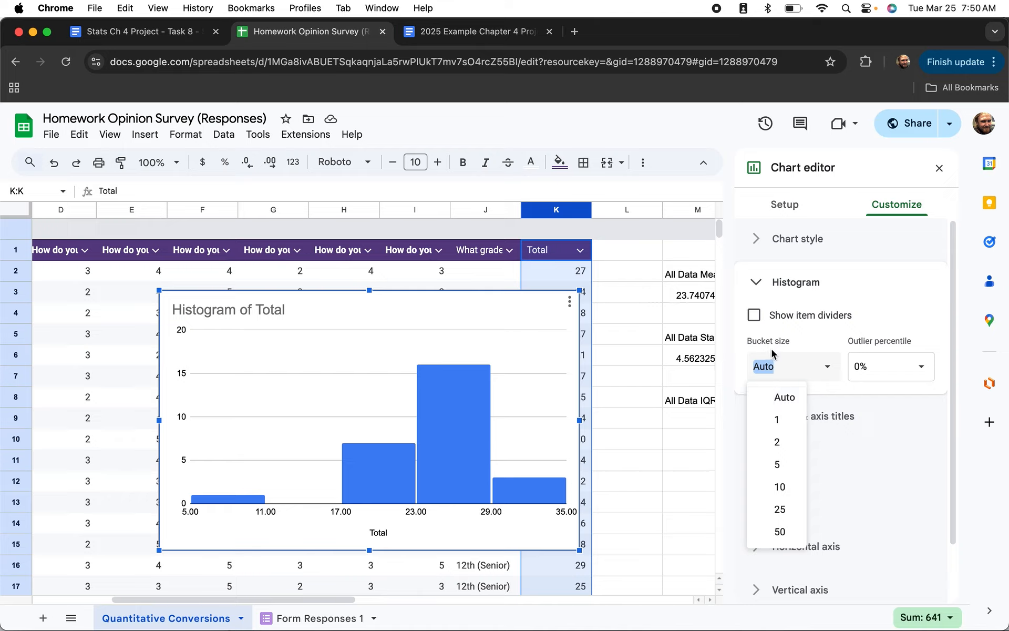
text(6.4)
key(Return)
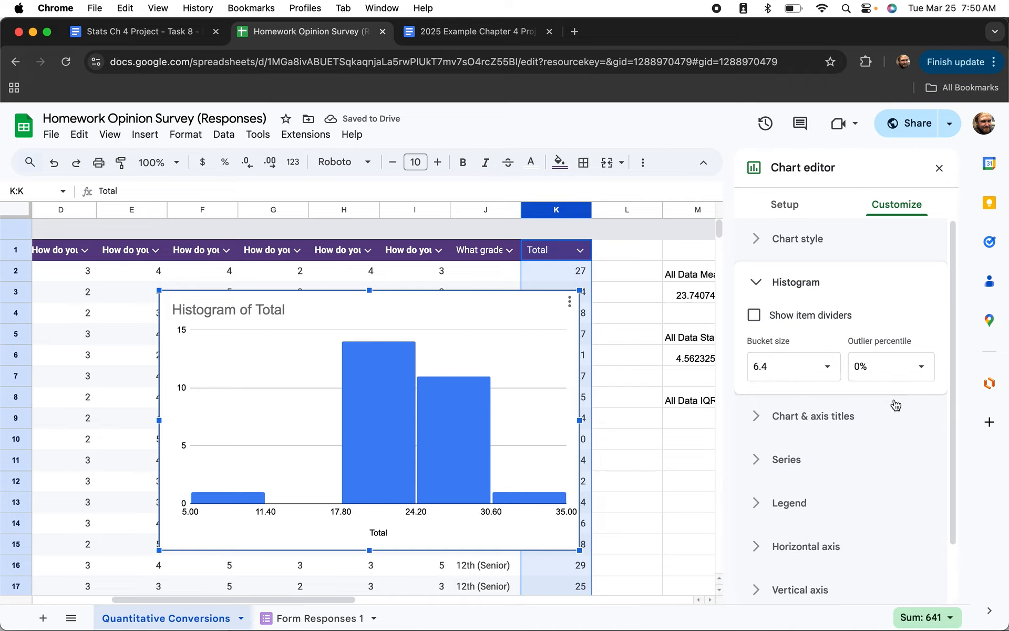
scroll(877, 408, down, 2)
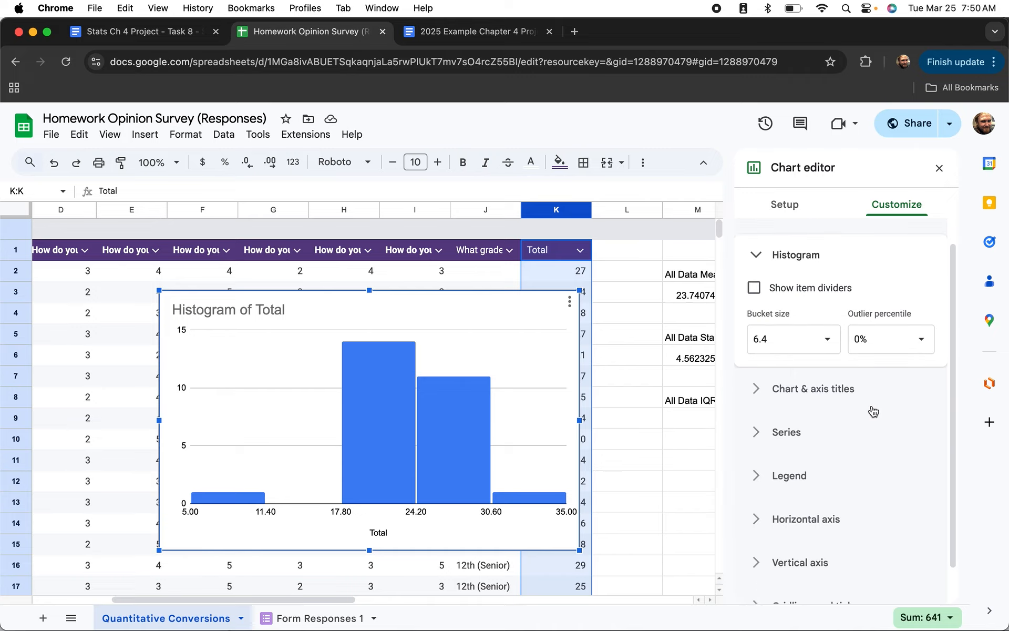
scroll(873, 411, up, 2)
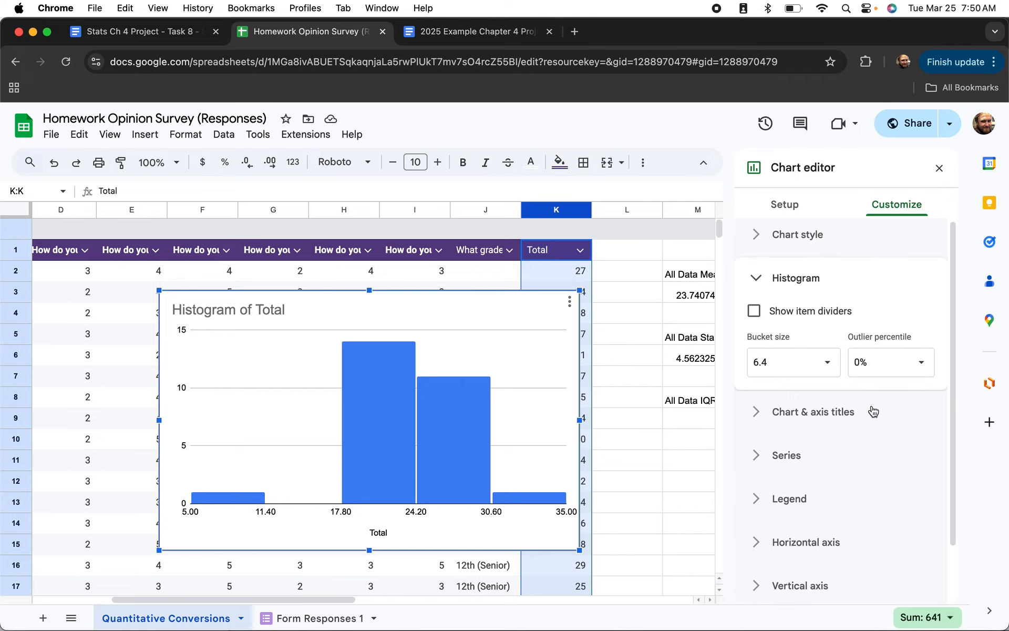
scroll(873, 411, down, 5)
Set the horizontal axis minimum to 8 and maximum to 40.
click(781, 472)
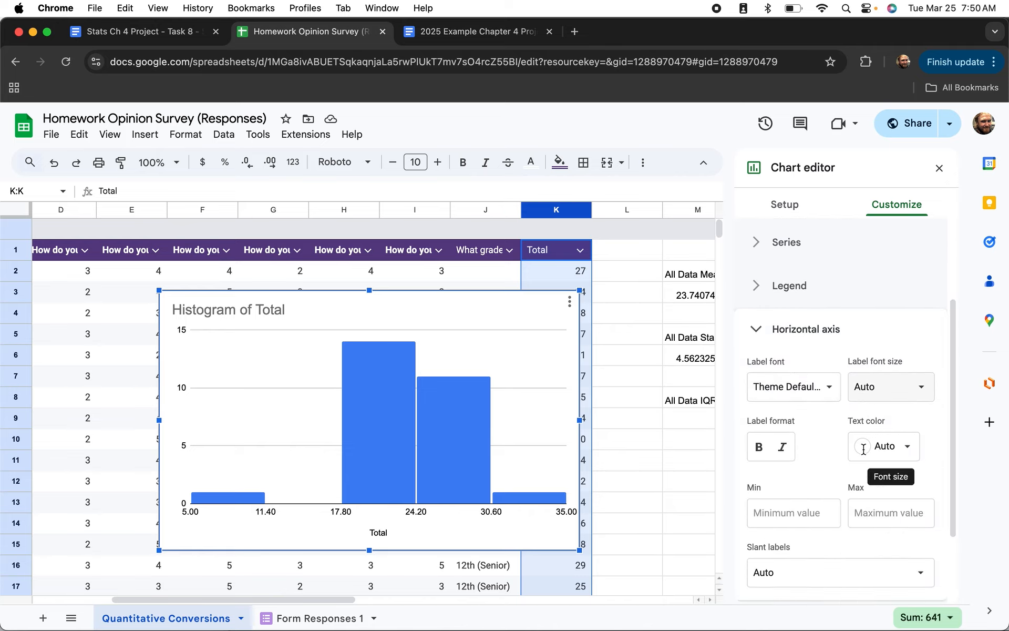
click(788, 504)
text(8)
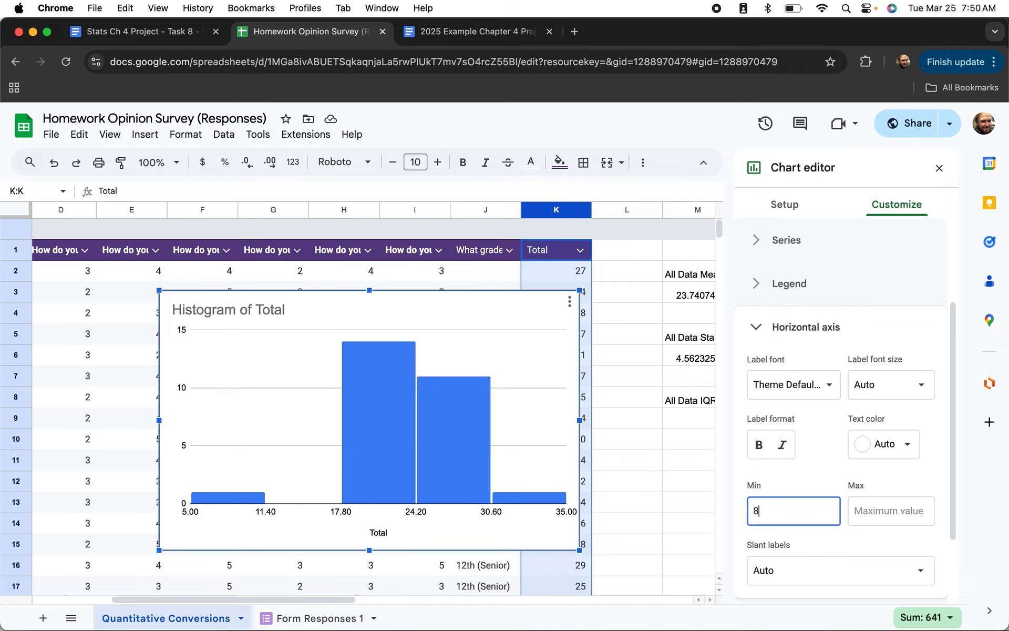
click(902, 510)
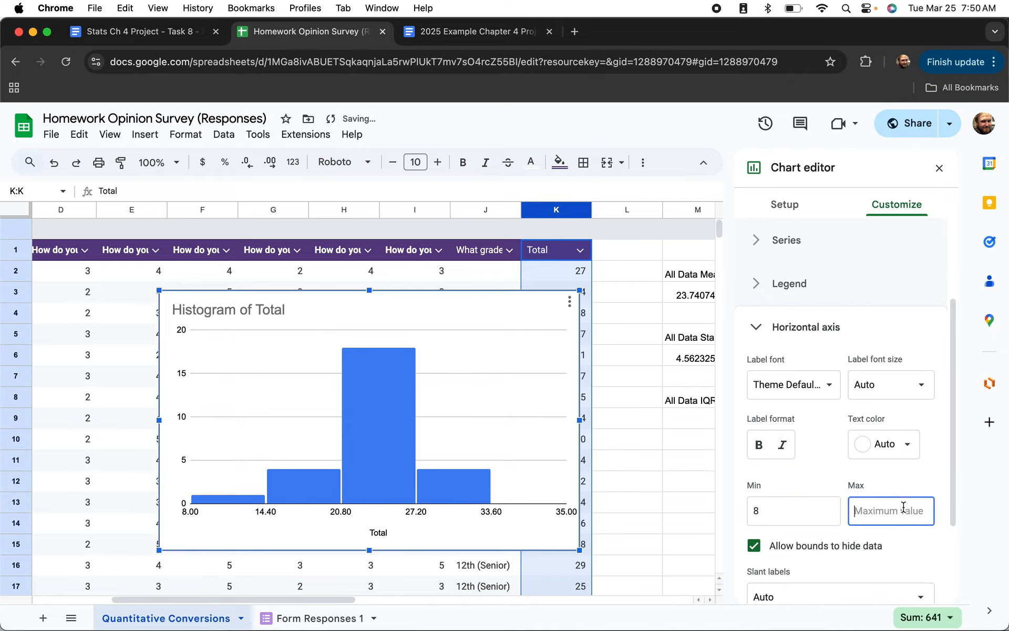
text(40)
scroll(798, 483, down, 2)
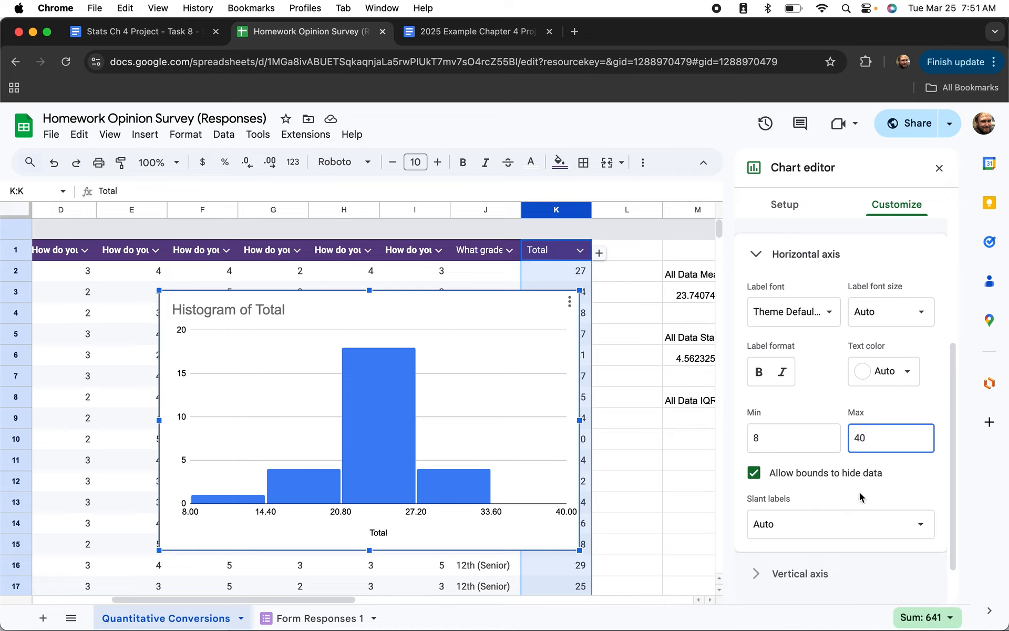
scroll(860, 497, down, 1)
scroll(860, 497, down, 1)
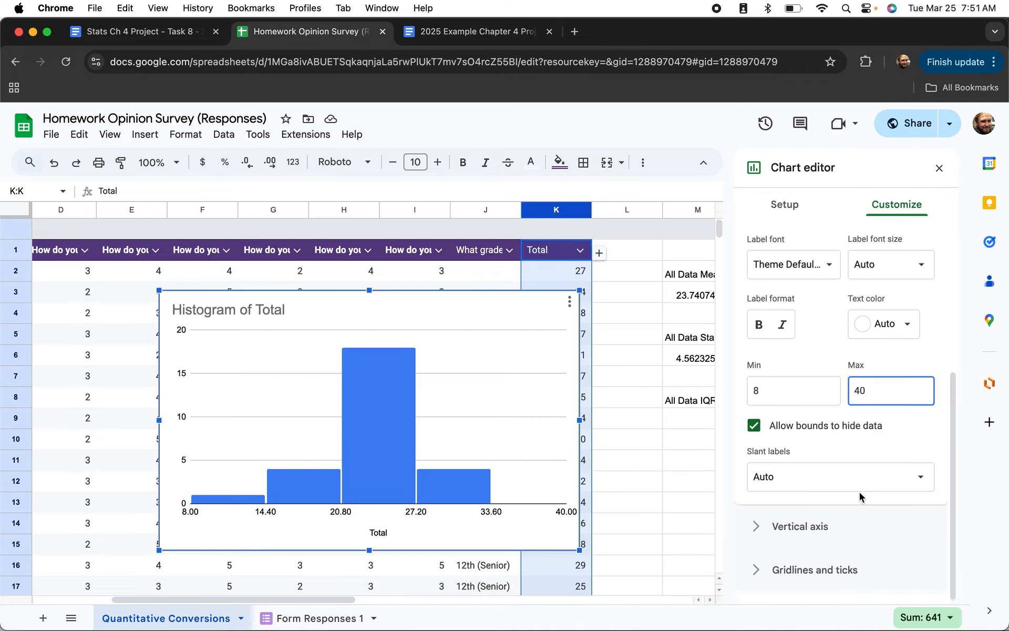
scroll(859, 496, up, 3)
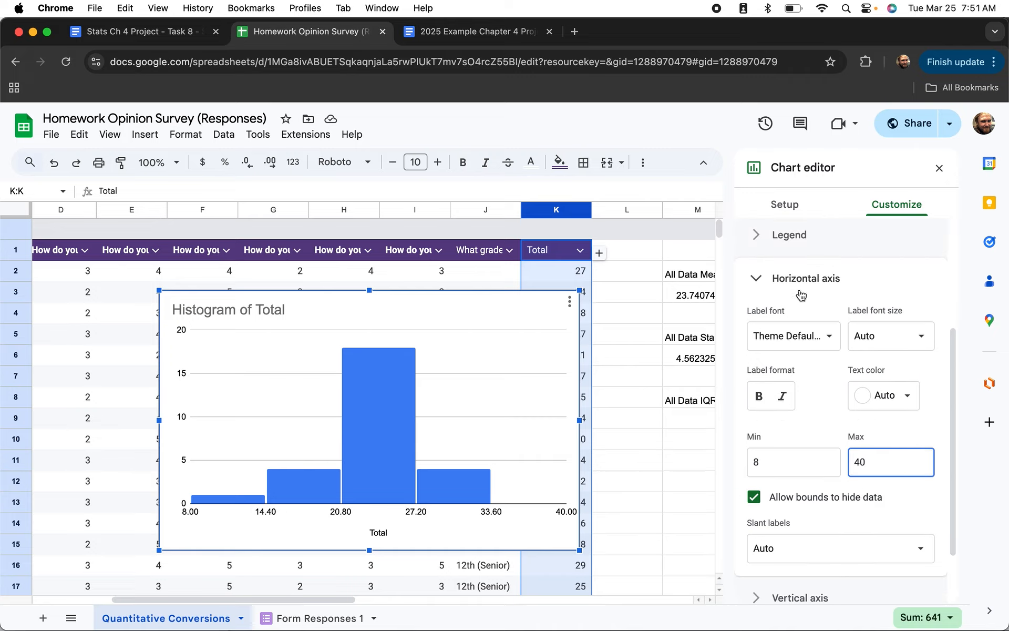
scroll(797, 295, up, 1)
scroll(801, 294, up, 5)
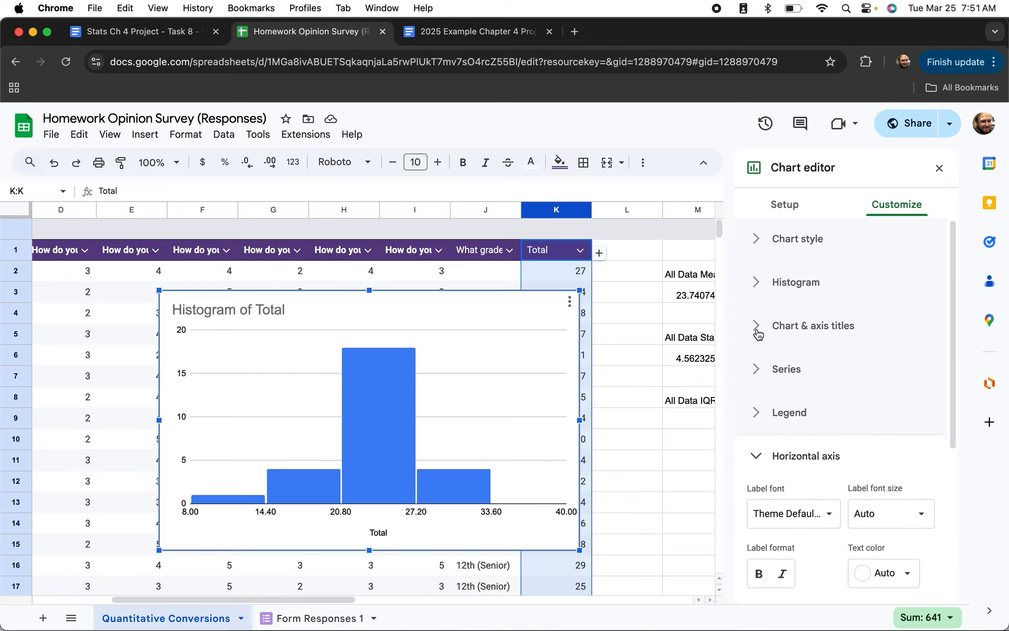
Title the chart 'Homework Opinions (All Results)'.
click(756, 328)
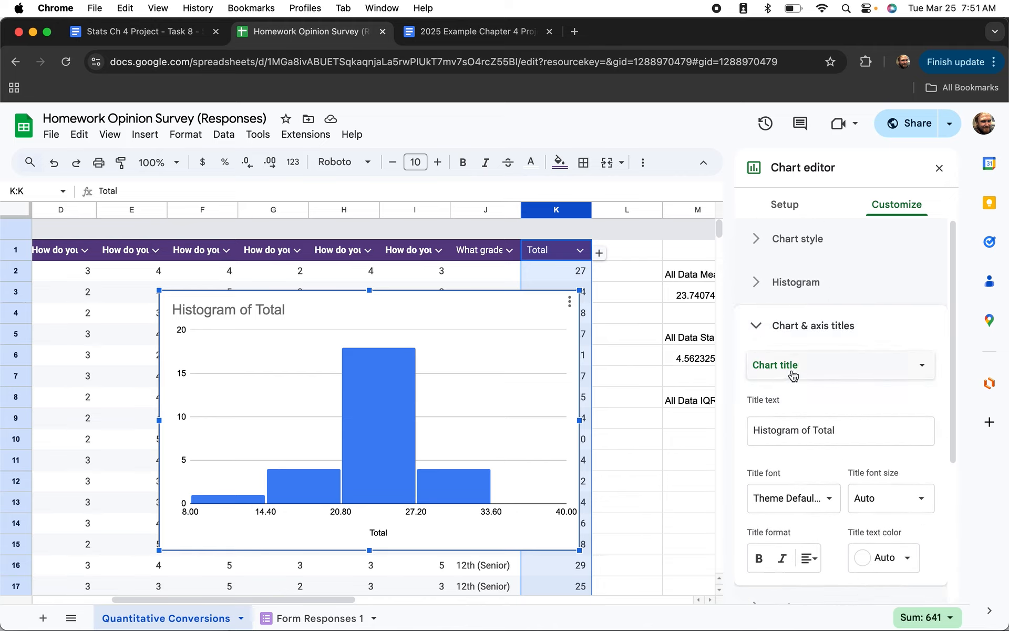
click(790, 428)
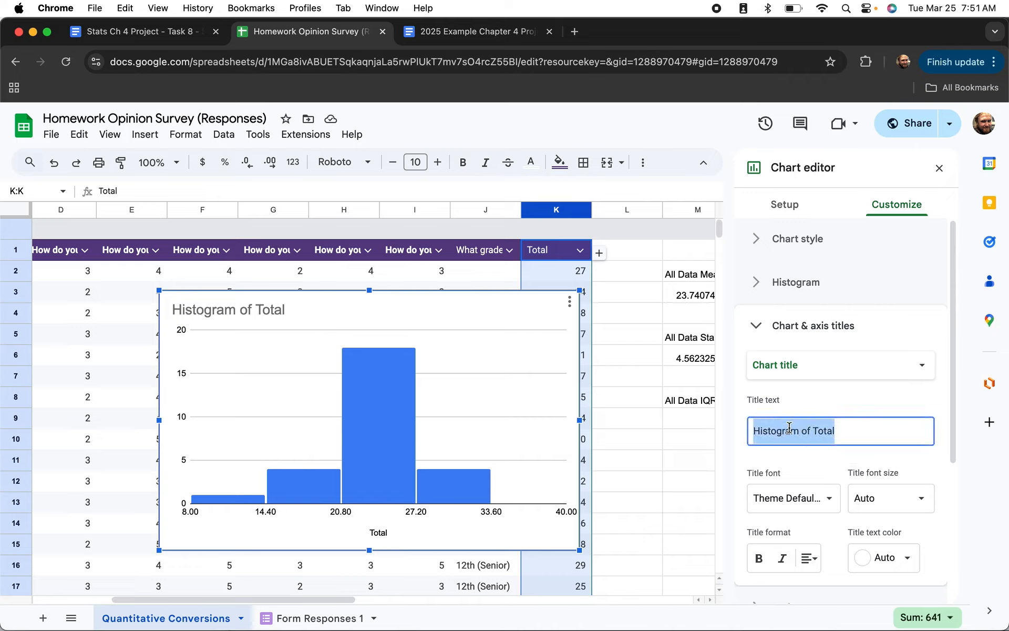
text(Hom)
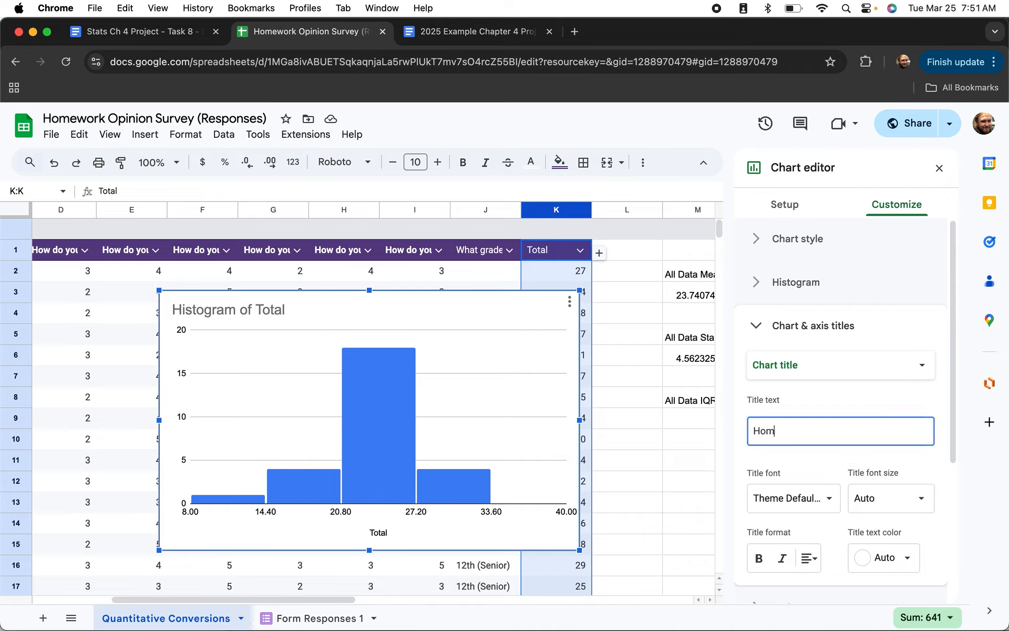
text(ework Opi)
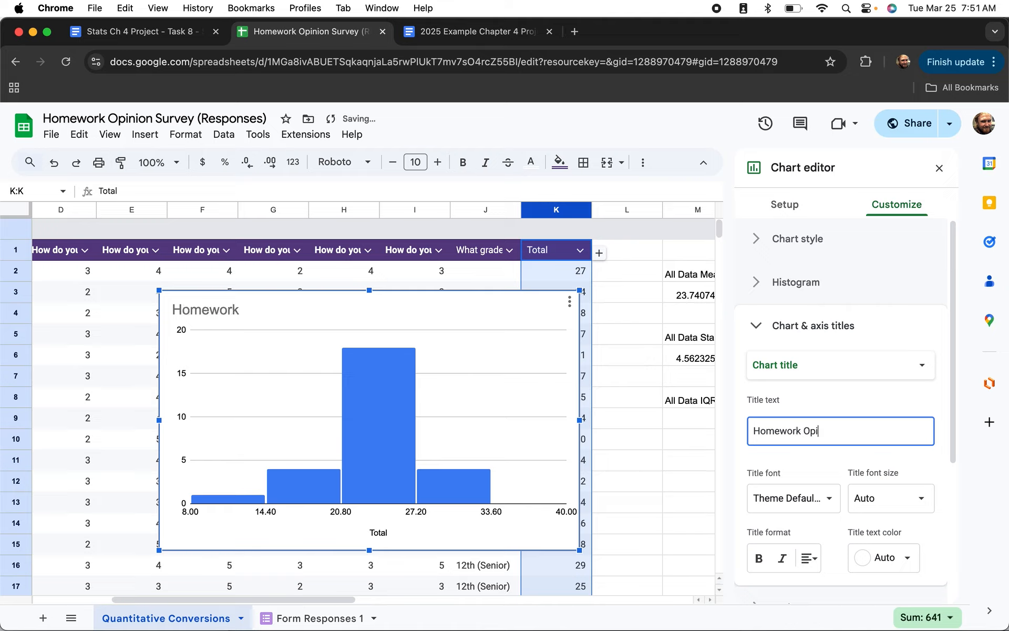
text(nions (All RE)
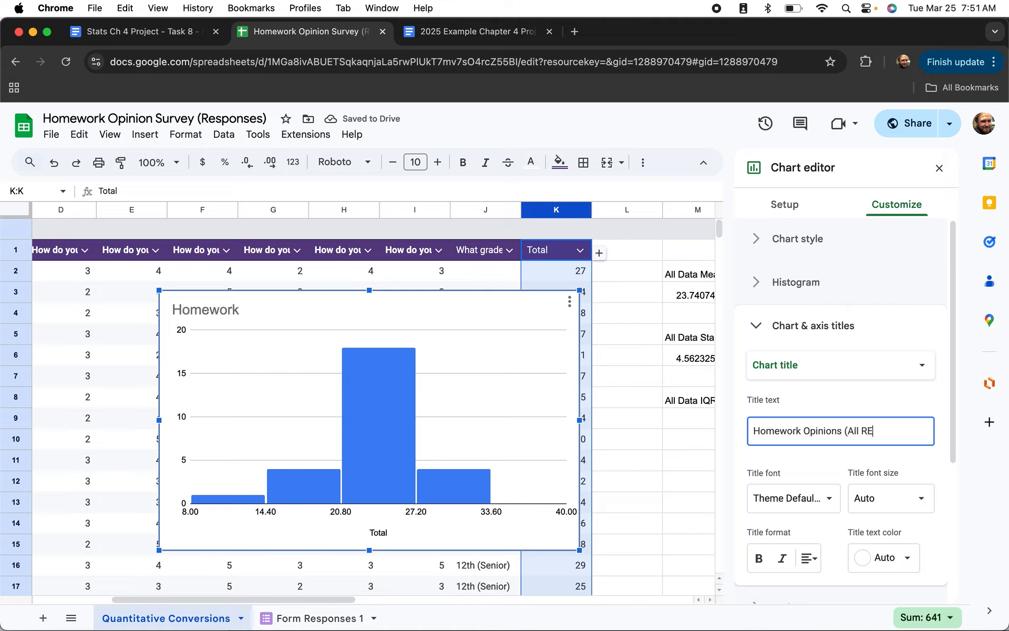
text(sultsults)
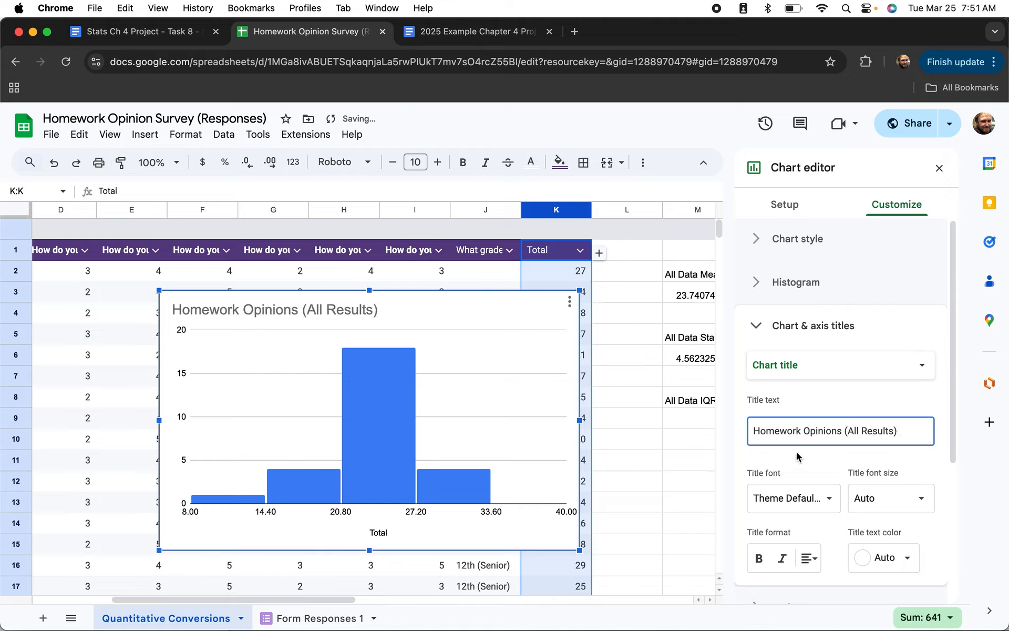
Set the horizontal axis title to 'Total Scores'.
click(820, 367)
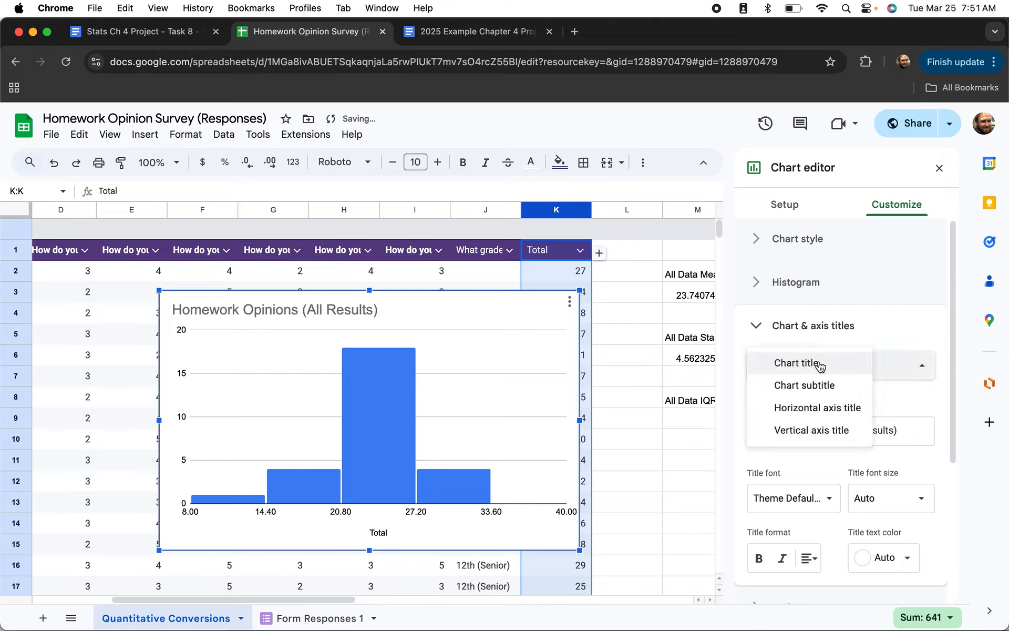
click(810, 410)
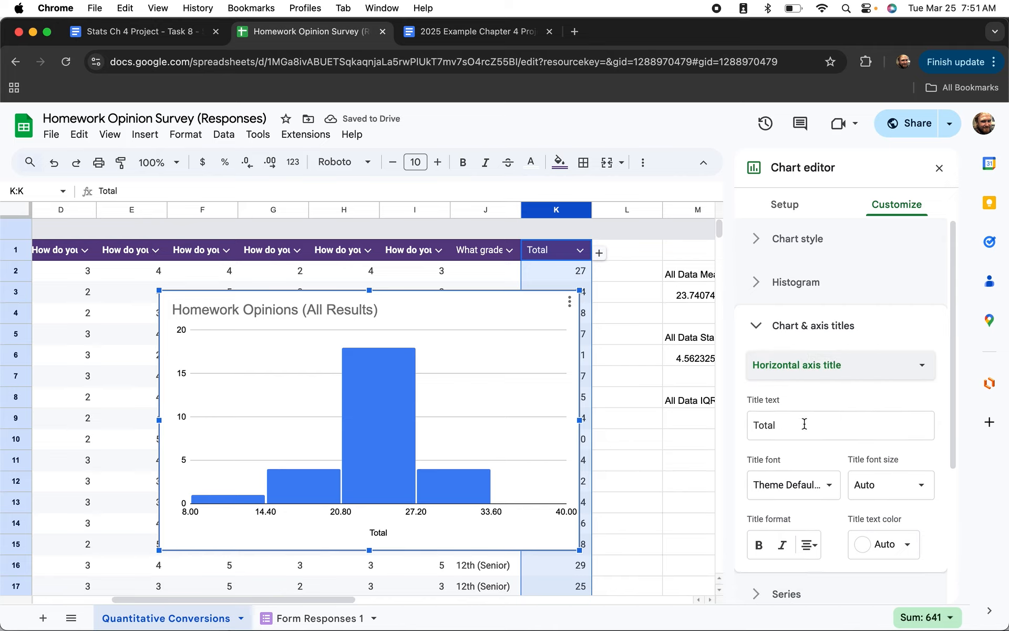
click(794, 426)
click(794, 426)
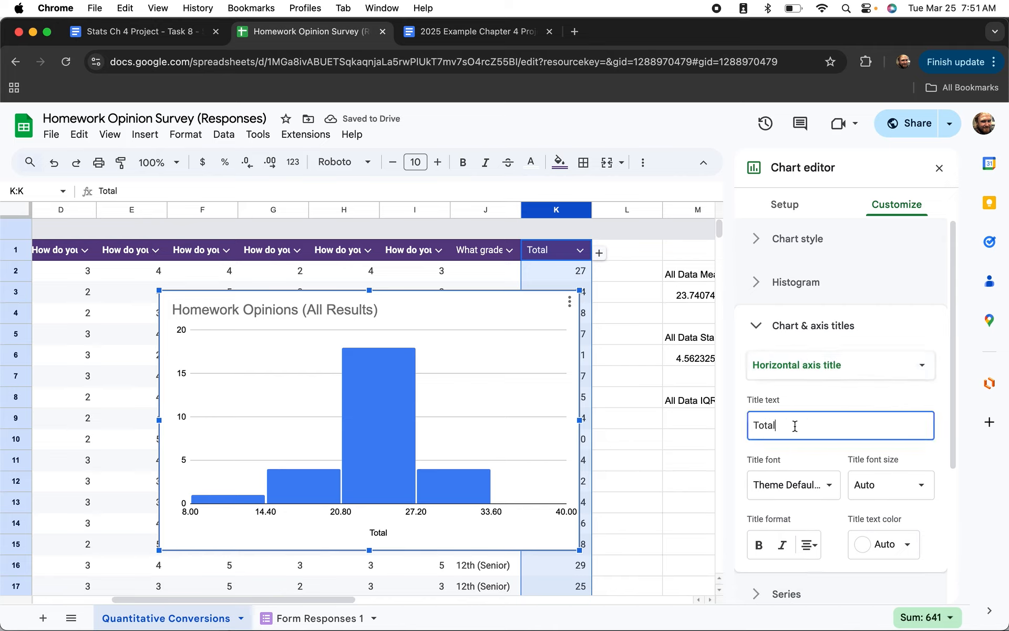
double_click(795, 425)
text(Total Scores)
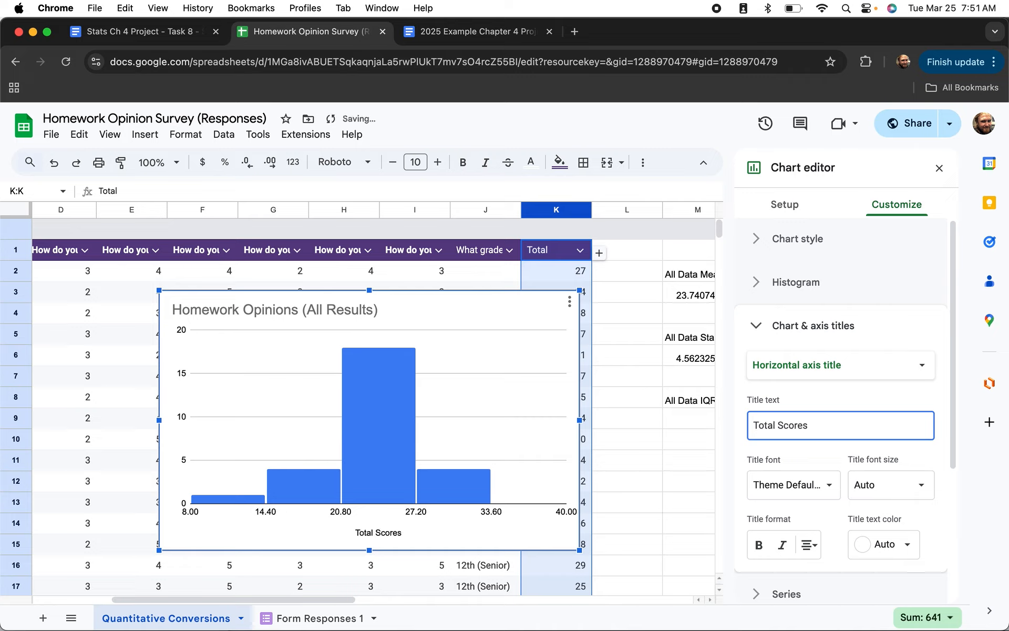
click(731, 445)
scroll(862, 465, down, 2)
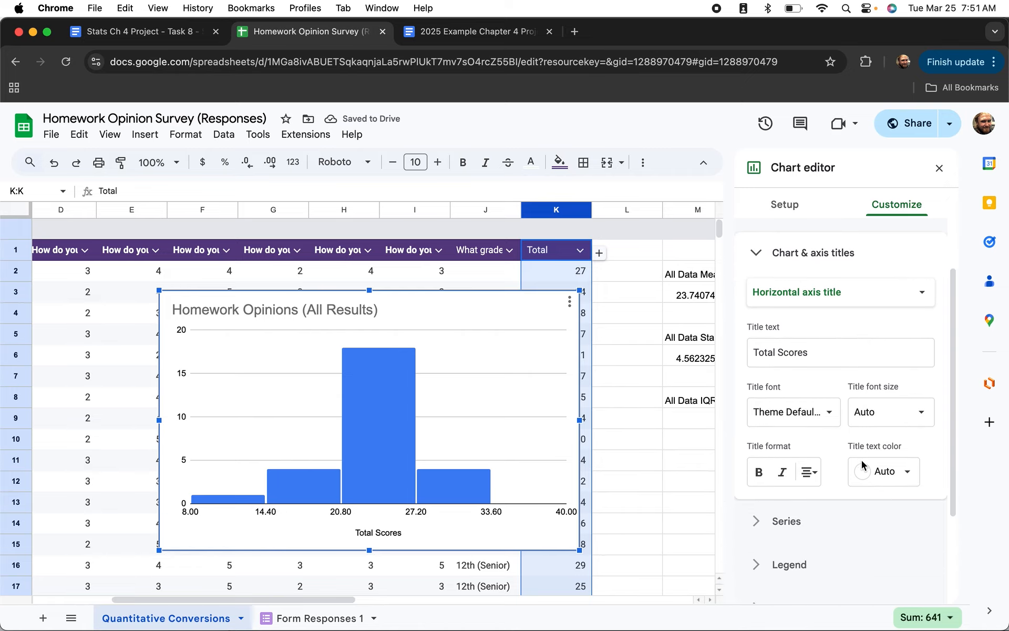
Close the Chart editor and drag the All Results histogram beneath the statistics in columns L–P.
click(939, 169)
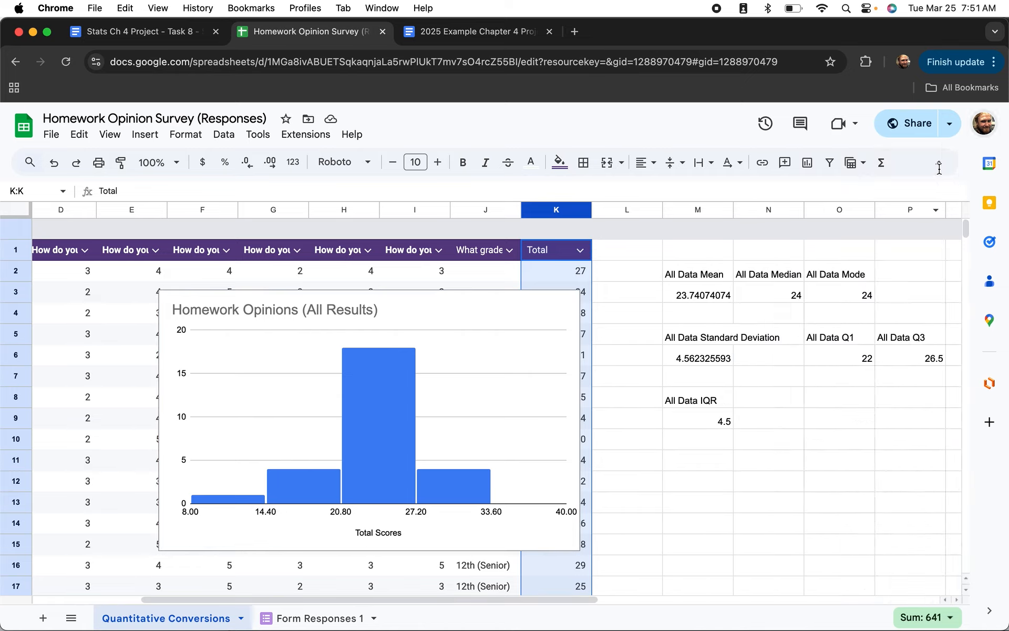
click(398, 311)
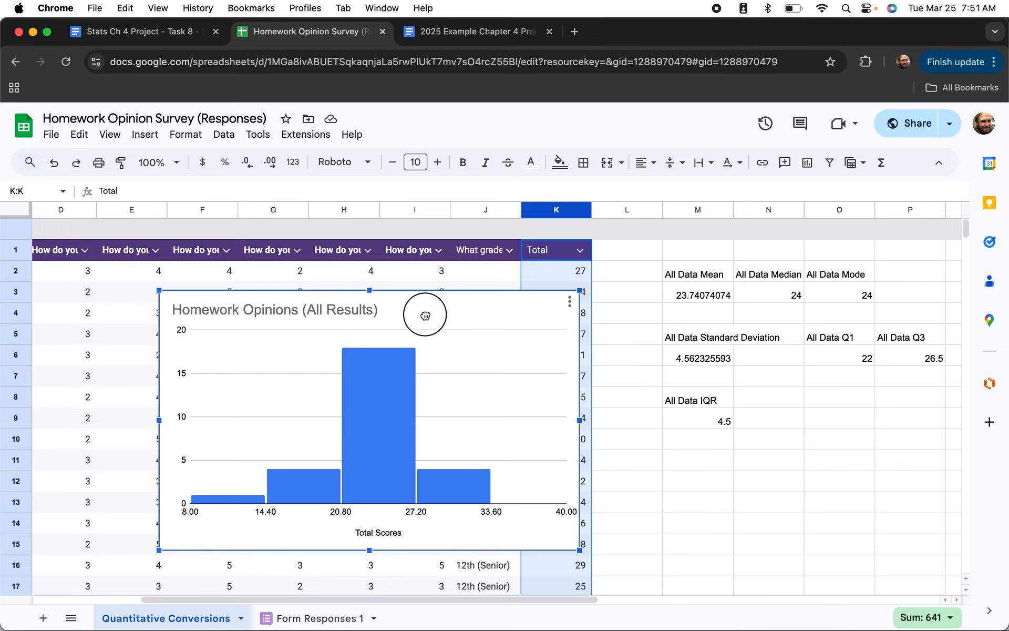
drag(425, 316, 899, 460)
scroll(828, 415, down, 3)
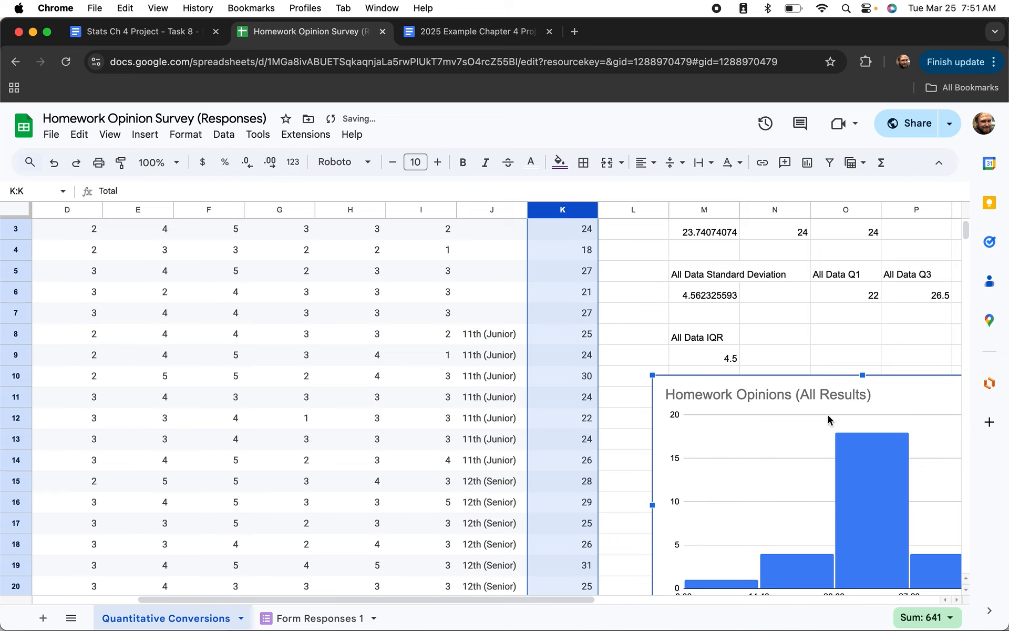
scroll(821, 336, right, 10)
scroll(821, 336, down, 3)
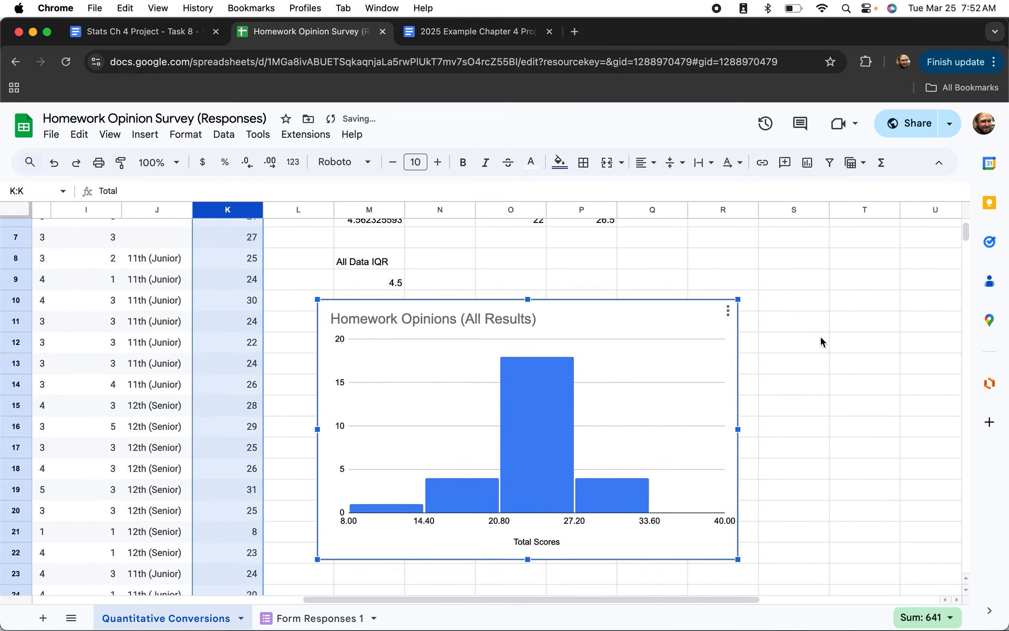
scroll(821, 337, down, 1)
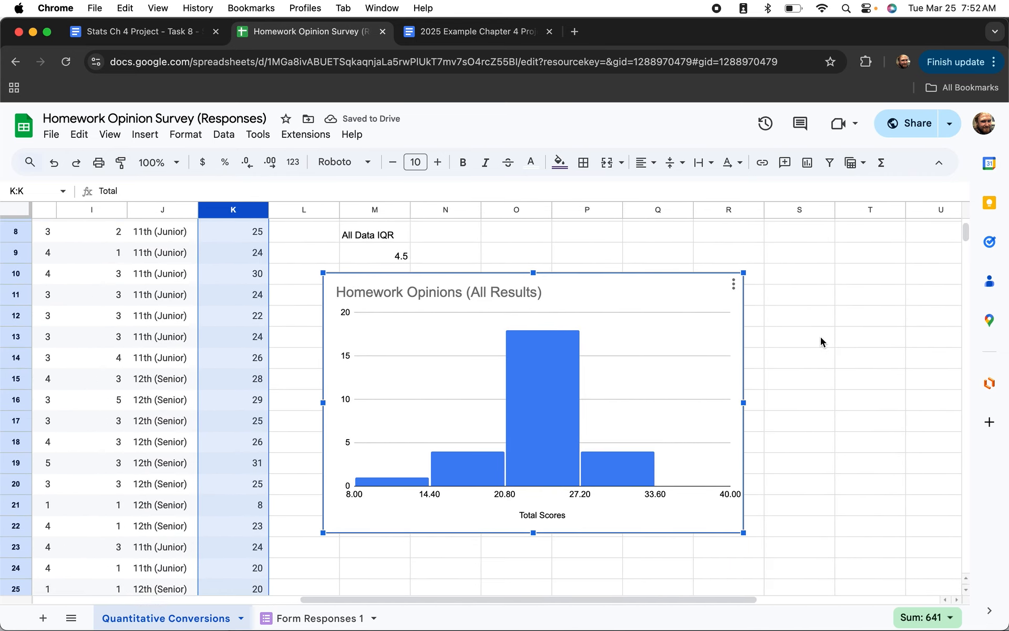
Deselect the chart and scroll around the sheet to check its new position.
click(825, 372)
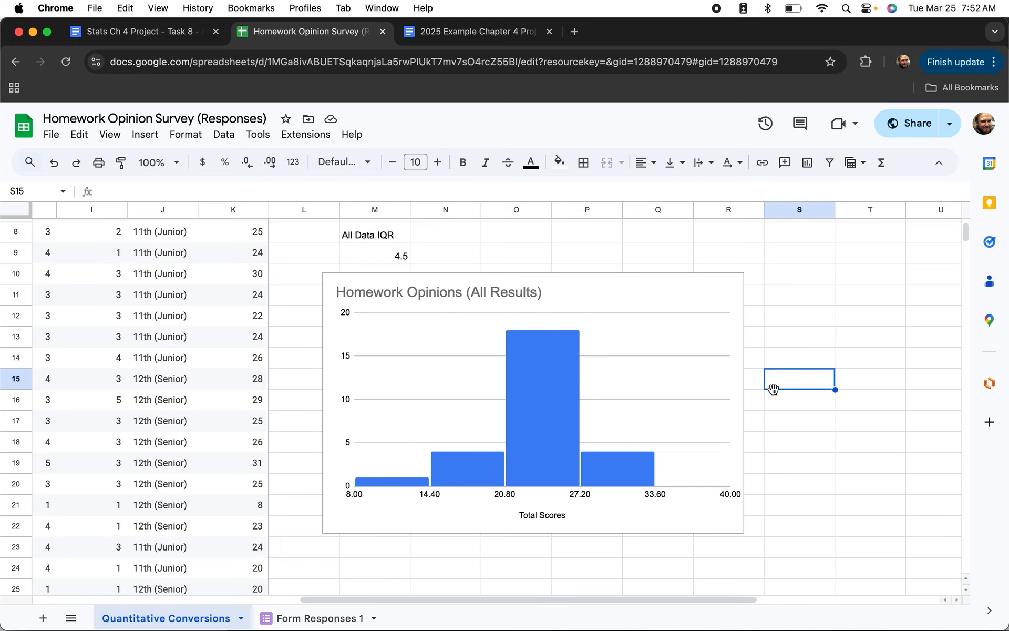
scroll(485, 423, left, 6)
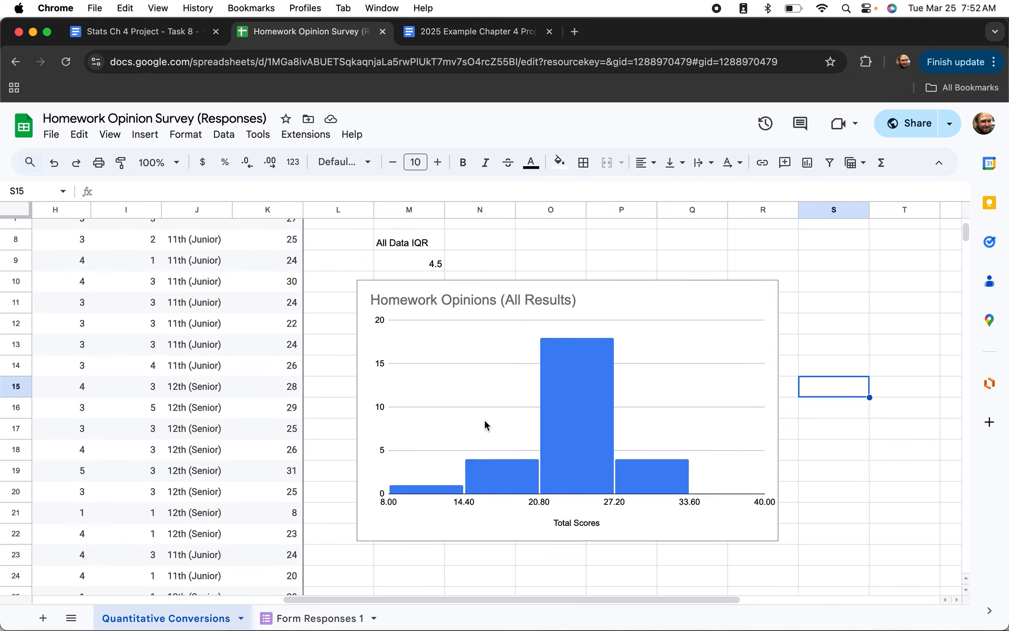
scroll(485, 423, left, 2)
scroll(485, 423, down, 3)
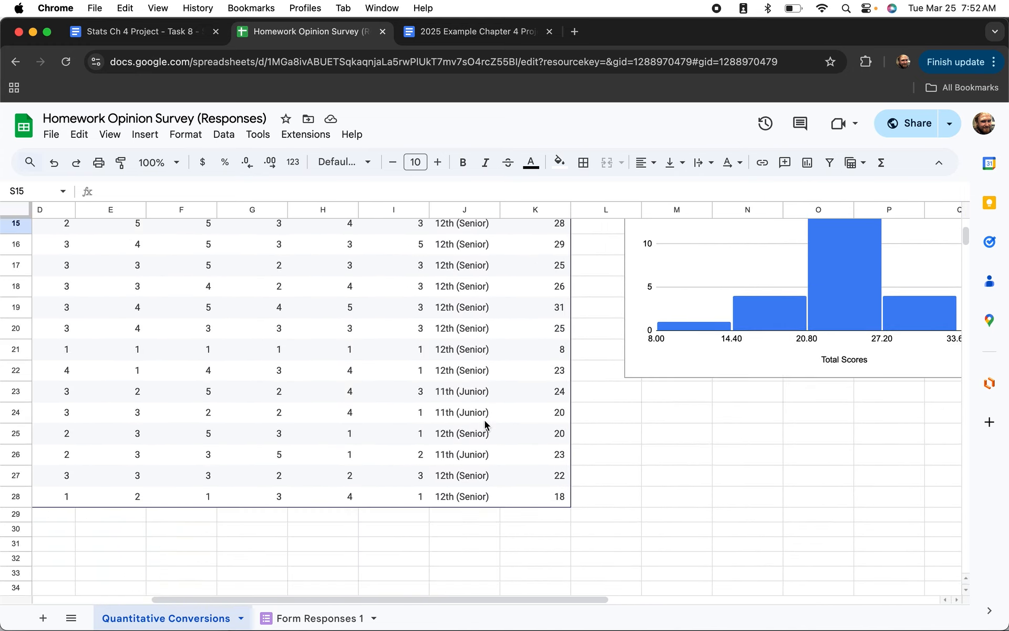
scroll(485, 423, up, 5)
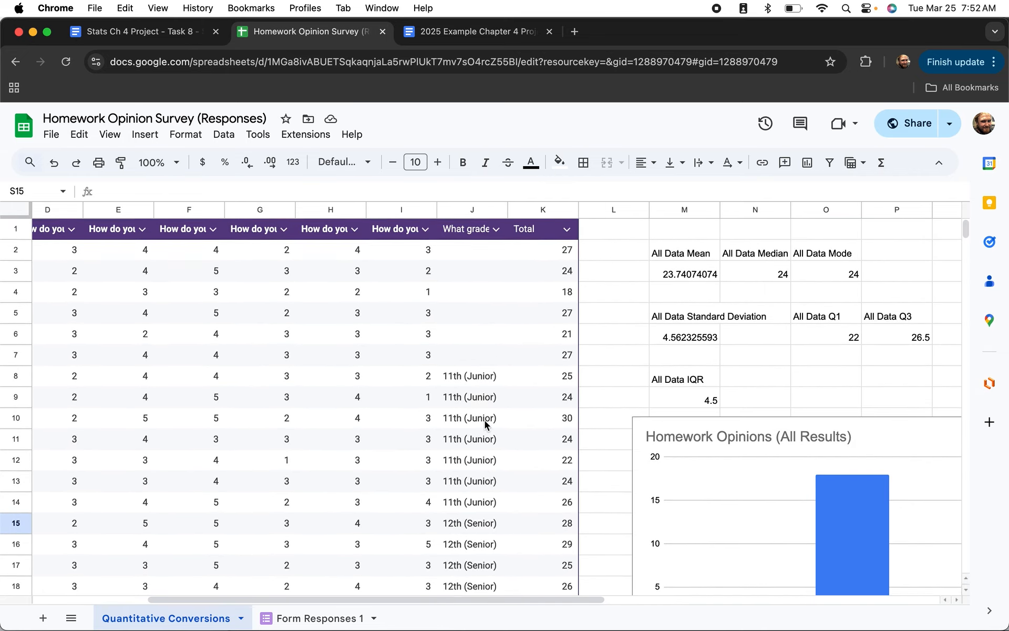
scroll(484, 420, right, 2)
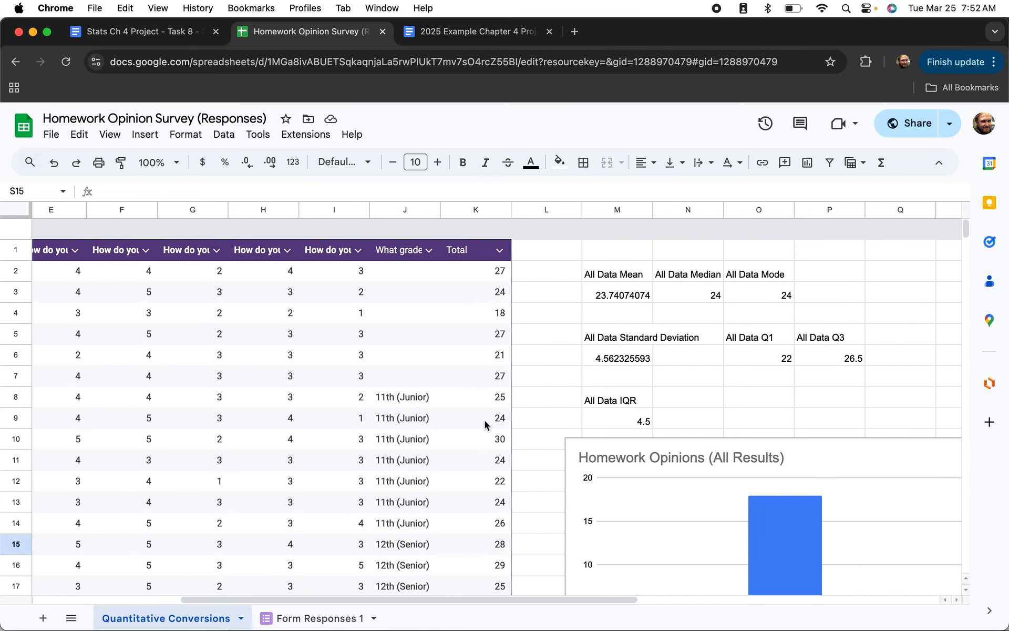
click(528, 297)
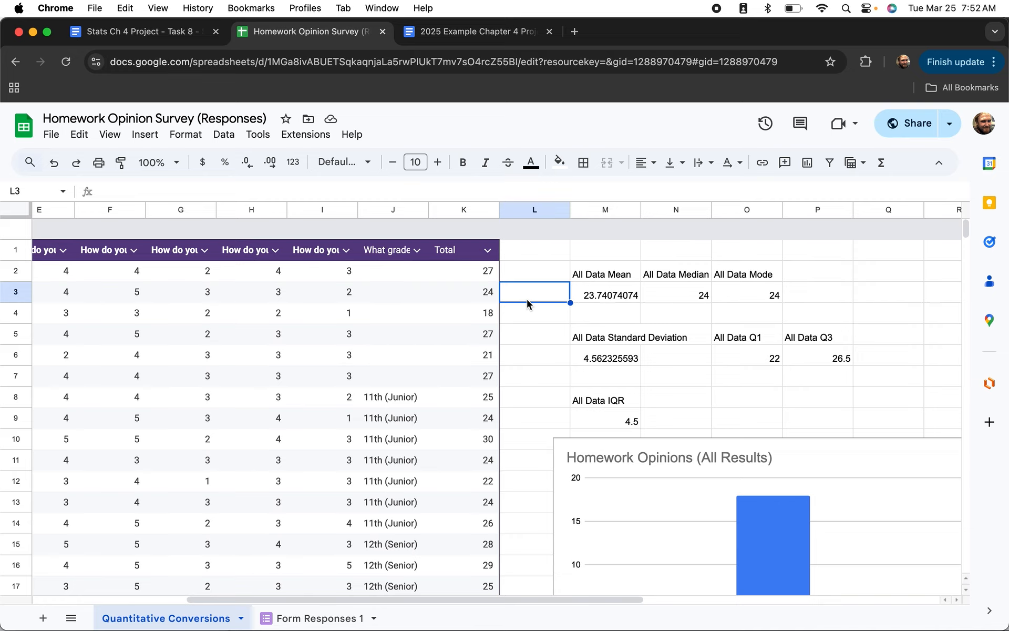
Copy the data and statistics, then add a new blank sheet.
key(super+a)
key(super+c)
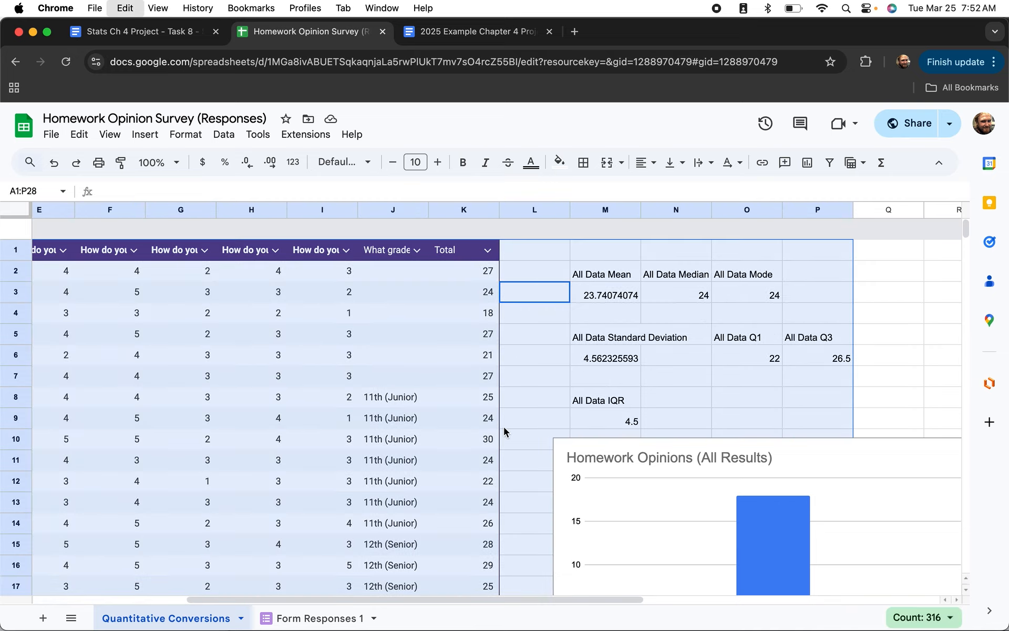
click(43, 621)
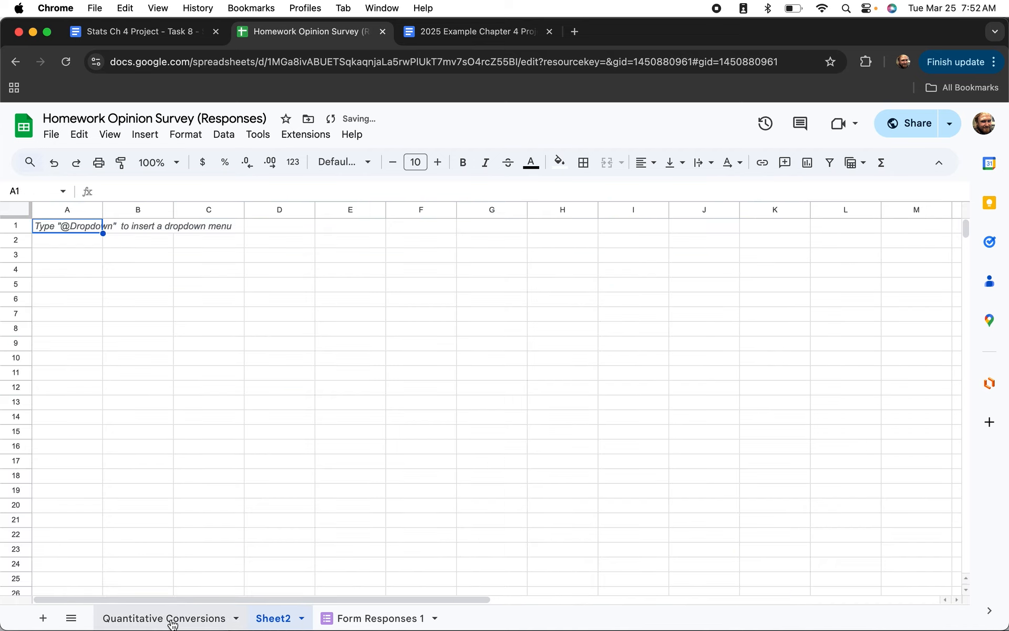
Rename the Quantitative Conversions sheet to 'All Data Results'.
click(172, 621)
double_click(172, 621)
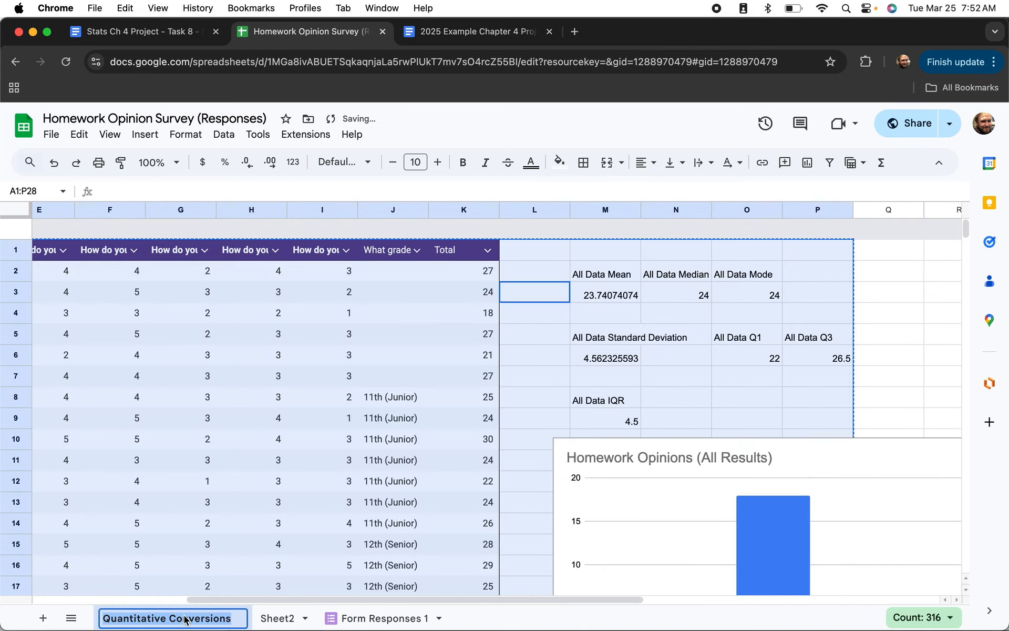
text(All Data)
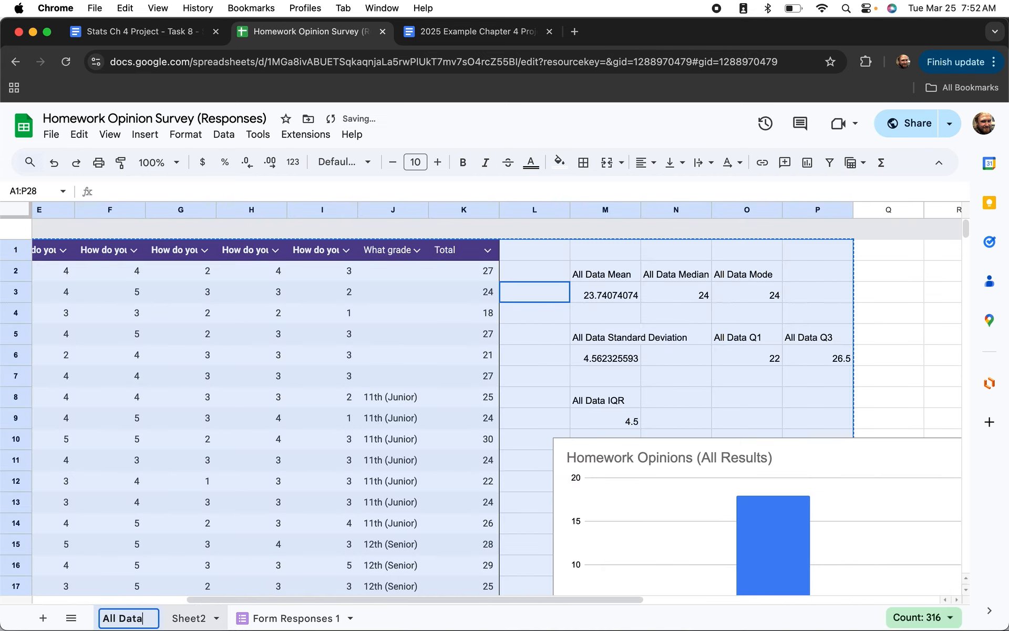
text( Res)
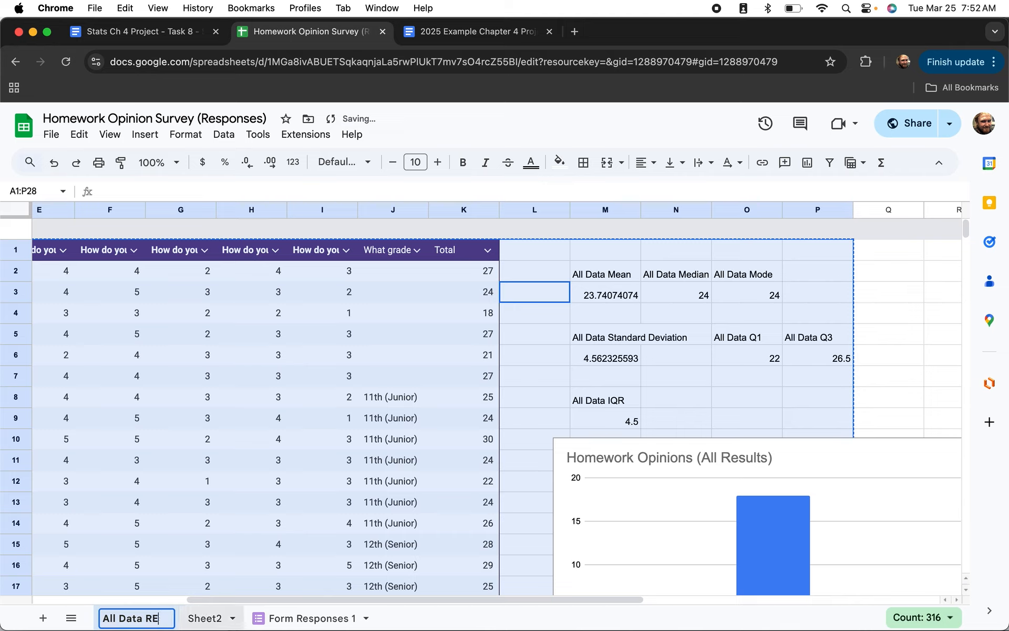
text(ults)
key(Return)
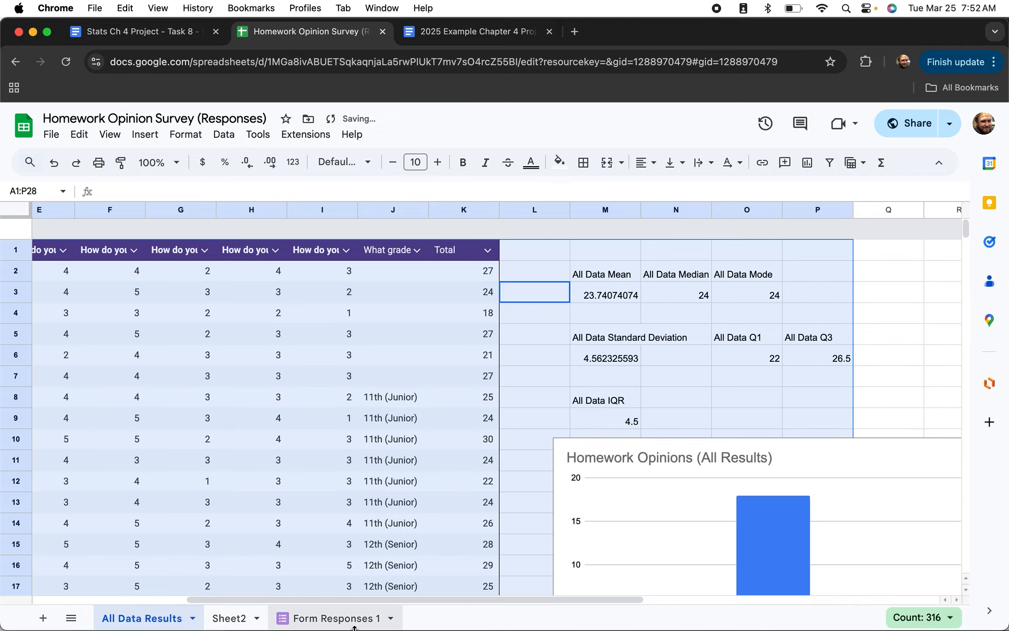
Rename Sheet2 toward Junior Results, leaving the tab reading 'Junior RE'.
click(229, 622)
double_click(231, 623)
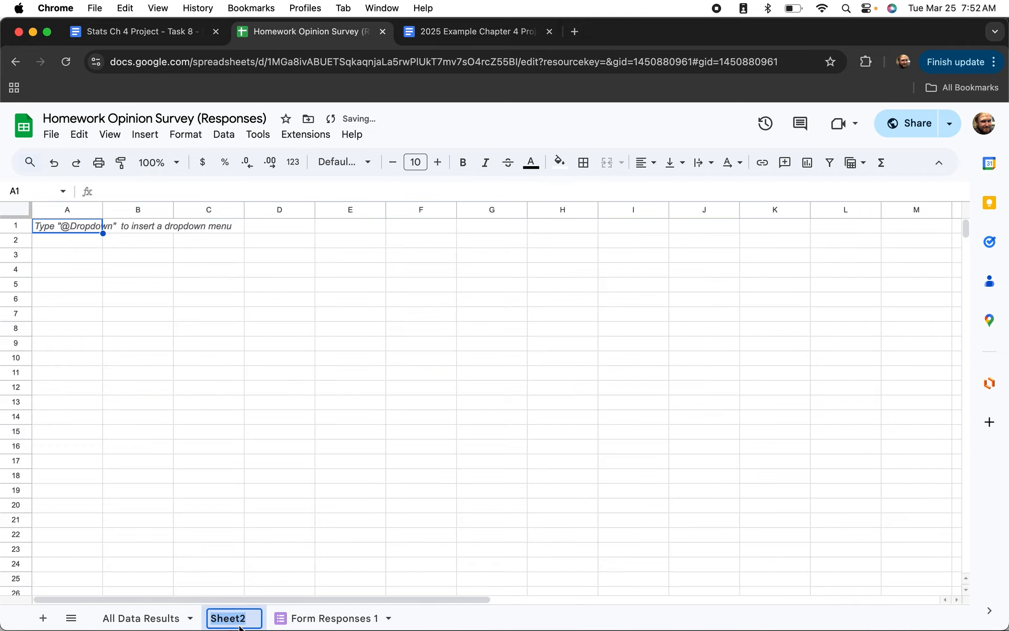
text(Junior REsul)
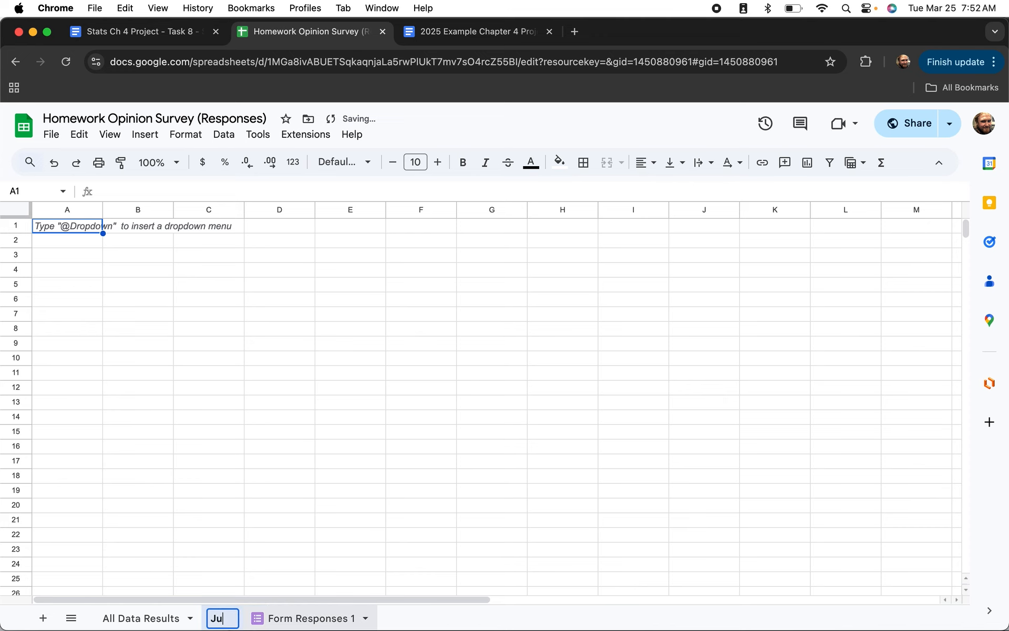
key(BackSpace)
key(BackSpace)
key(BackSpace)
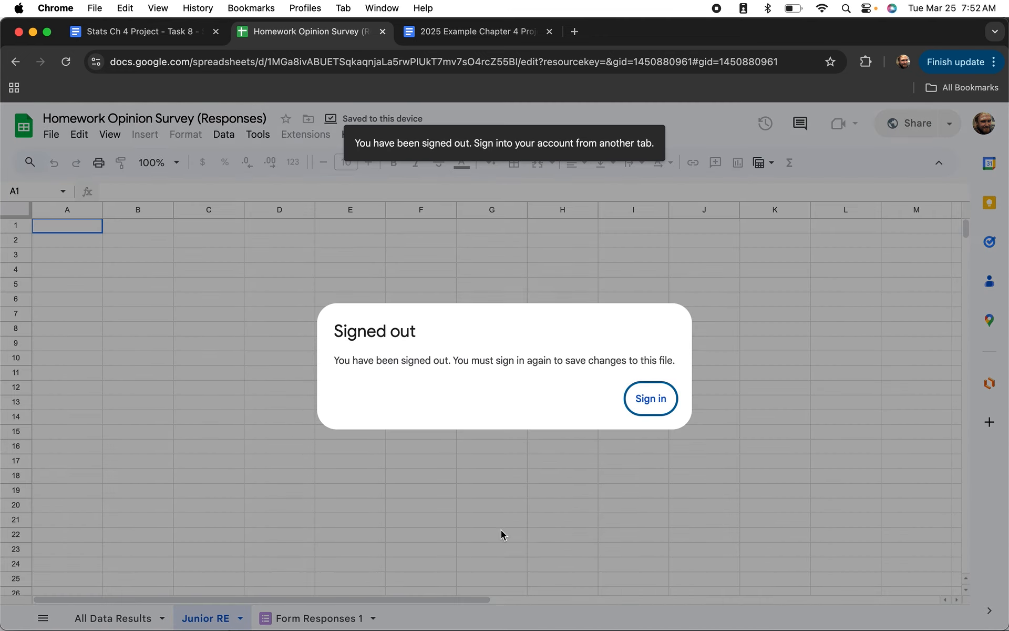
Sign back in on the SUHSD login page with the school user name and password.
click(651, 400)
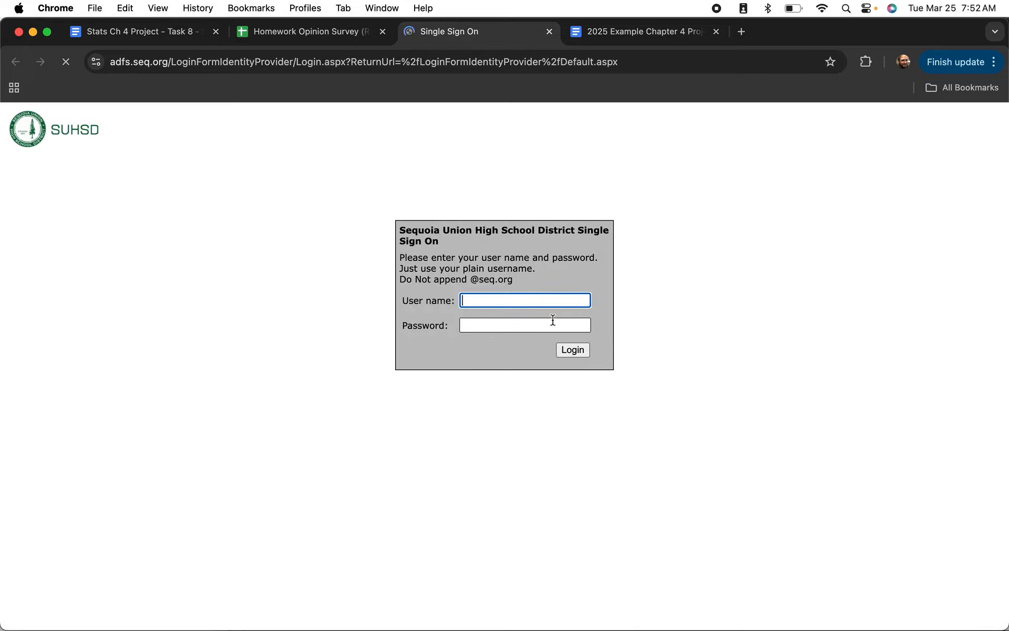
click(507, 297)
key(Tab)
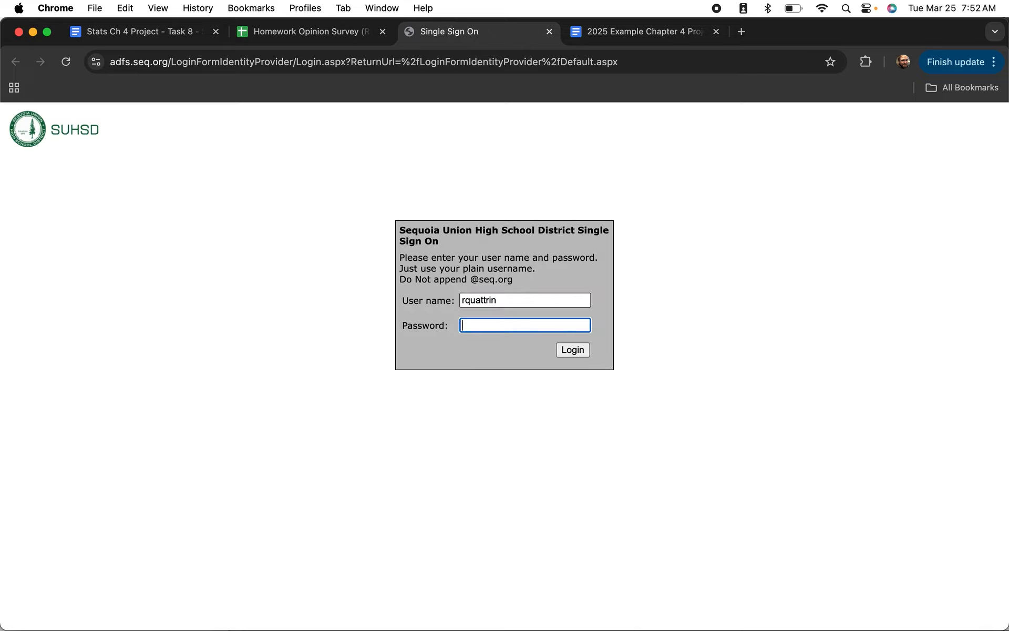
key(Return)
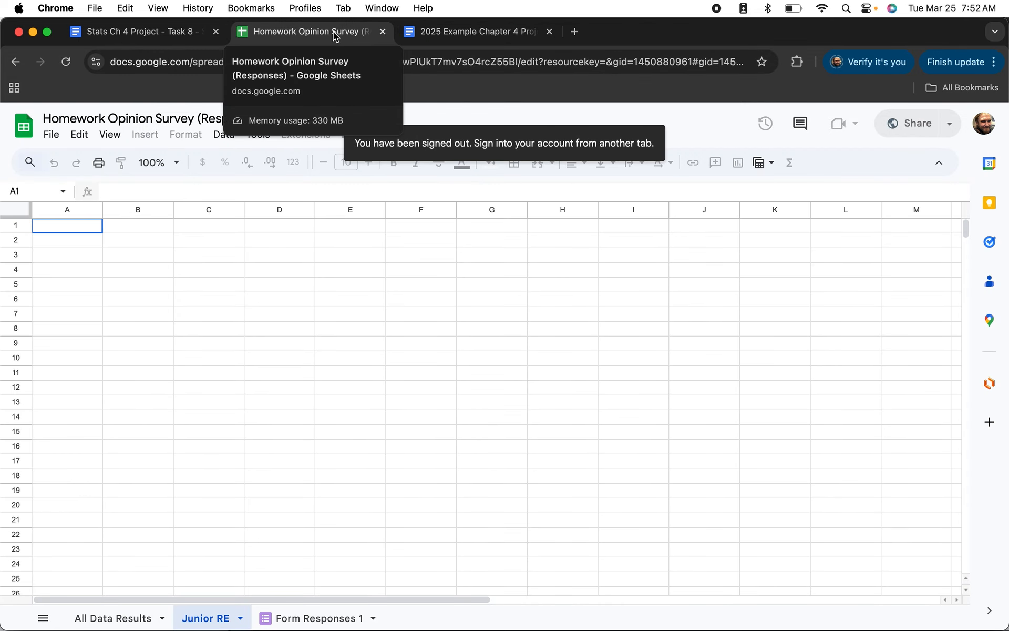
Reload the spreadsheet after signing back in.
click(66, 62)
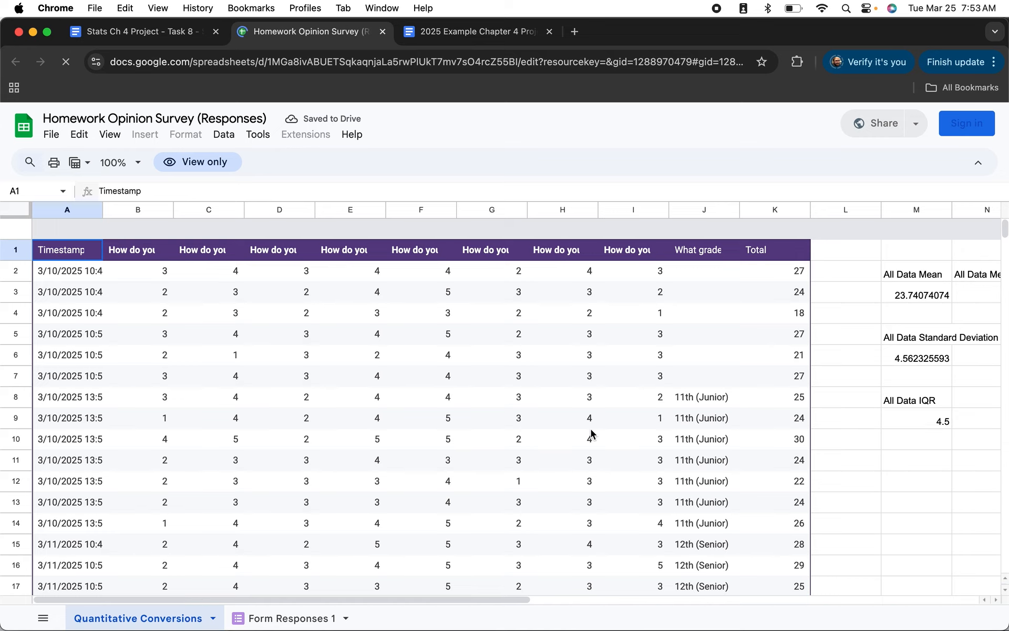
scroll(590, 430, right, 1)
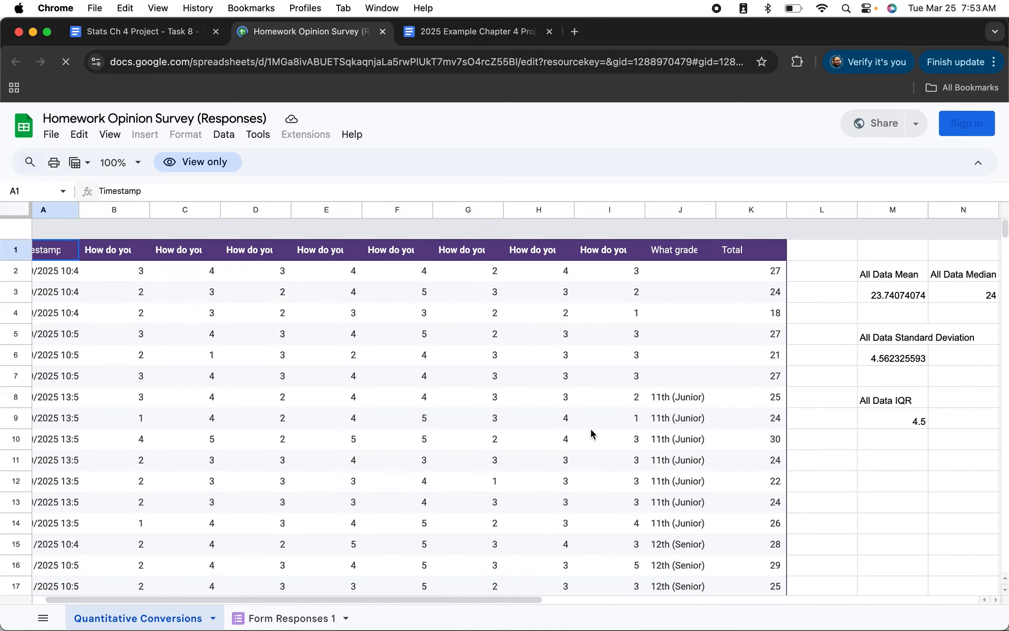
scroll(590, 429, right, 10)
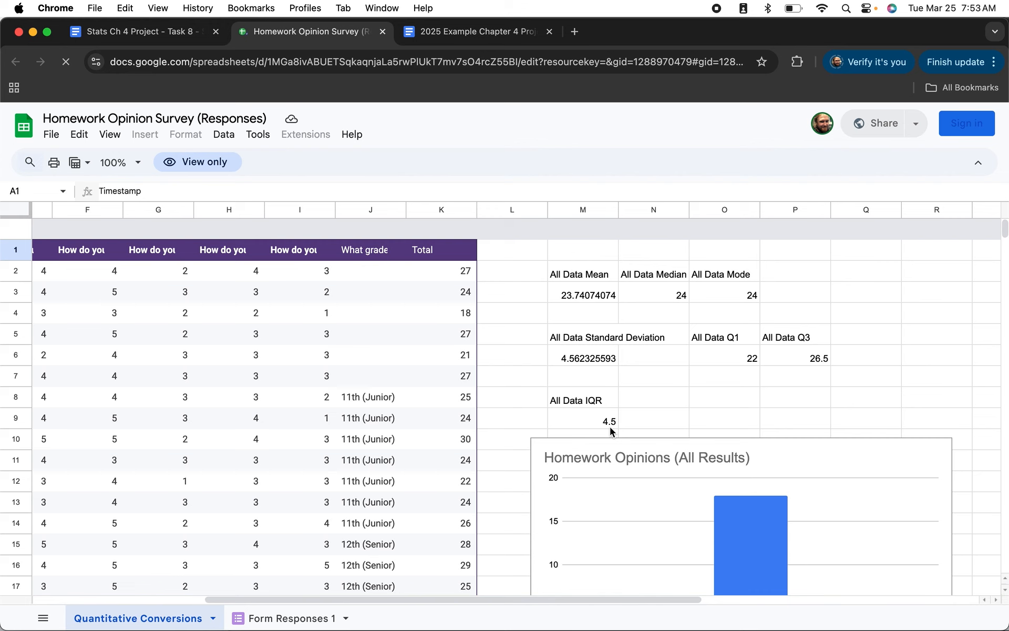
scroll(610, 426, left, 6)
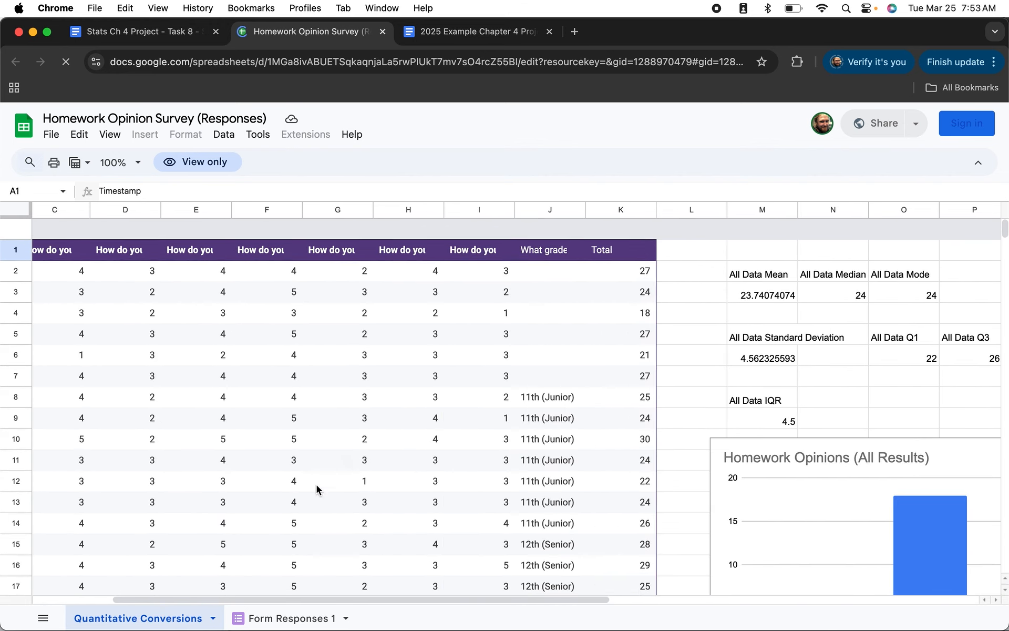
Select and copy the full A1:P28 range of survey data and statistics.
click(268, 478)
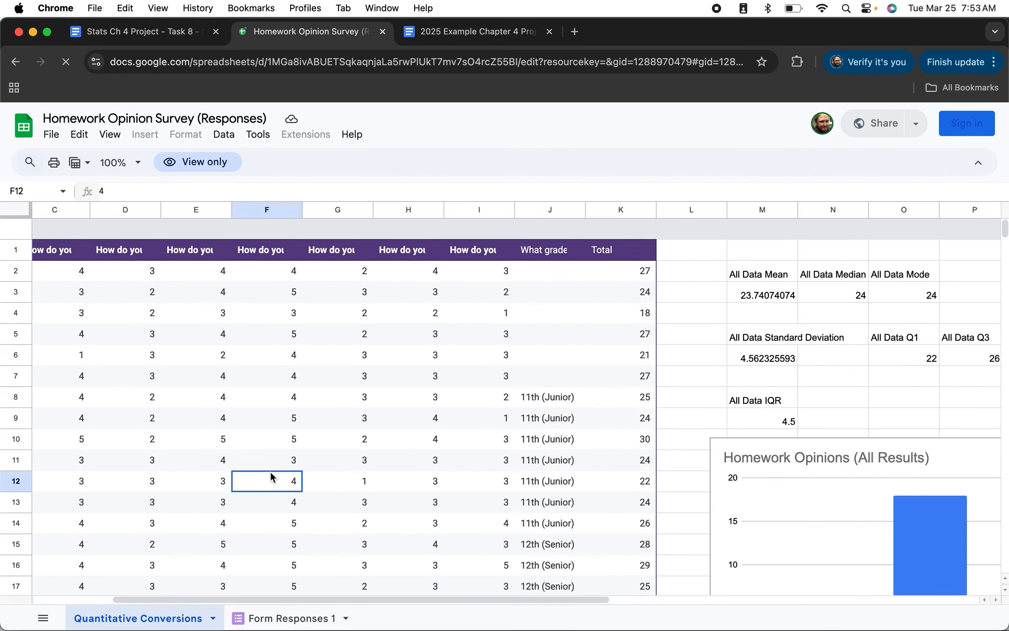
key(super+a)
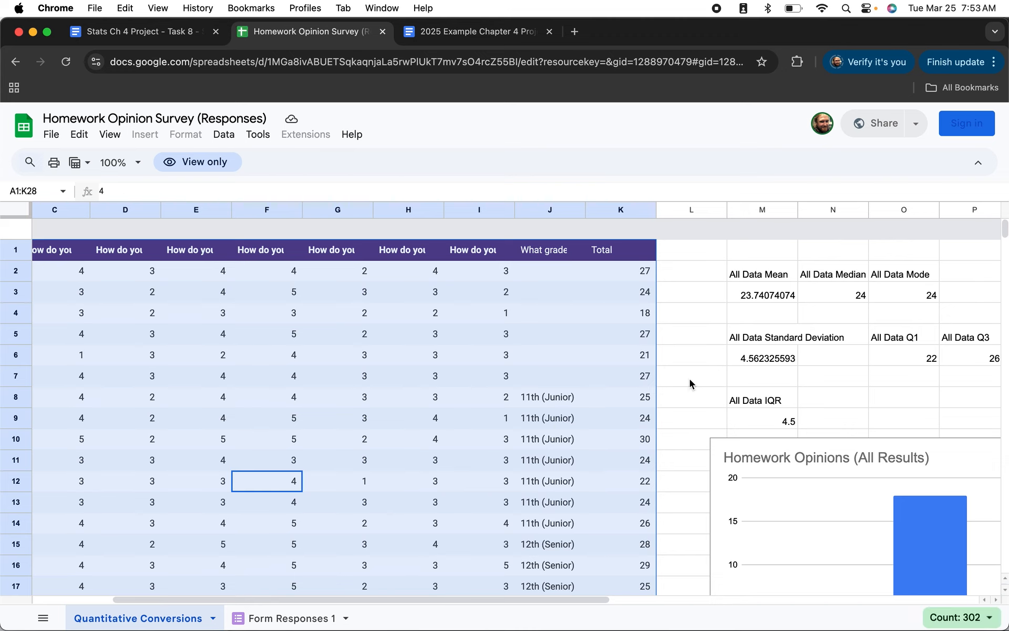
click(692, 382)
key(super+a)
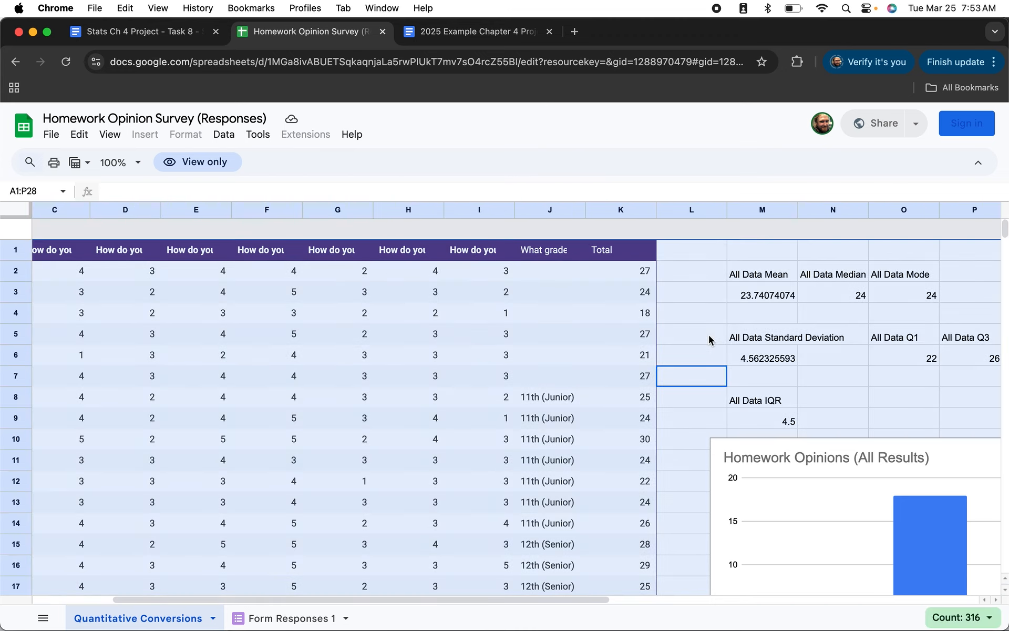
key(super+c)
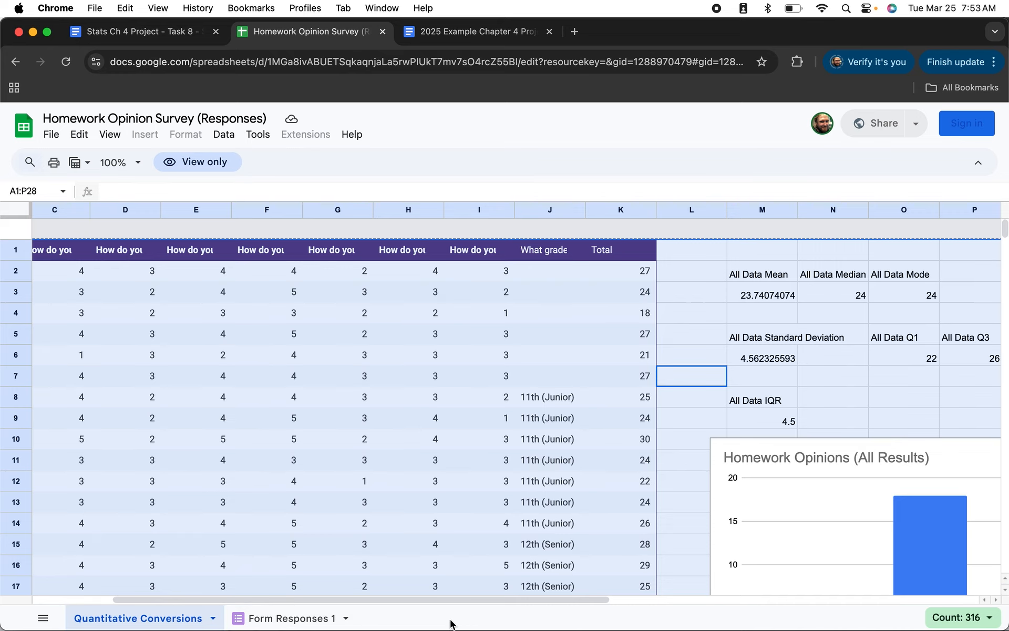
click(683, 384)
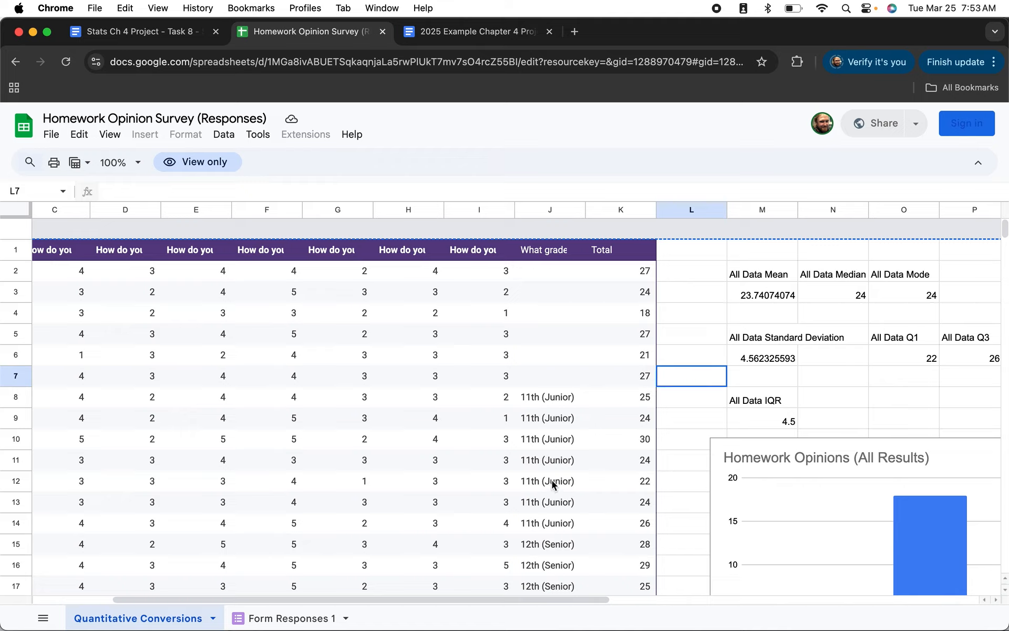
Reload again to restore editing and open the Junior Results sheet.
click(35, 619)
click(36, 619)
click(67, 63)
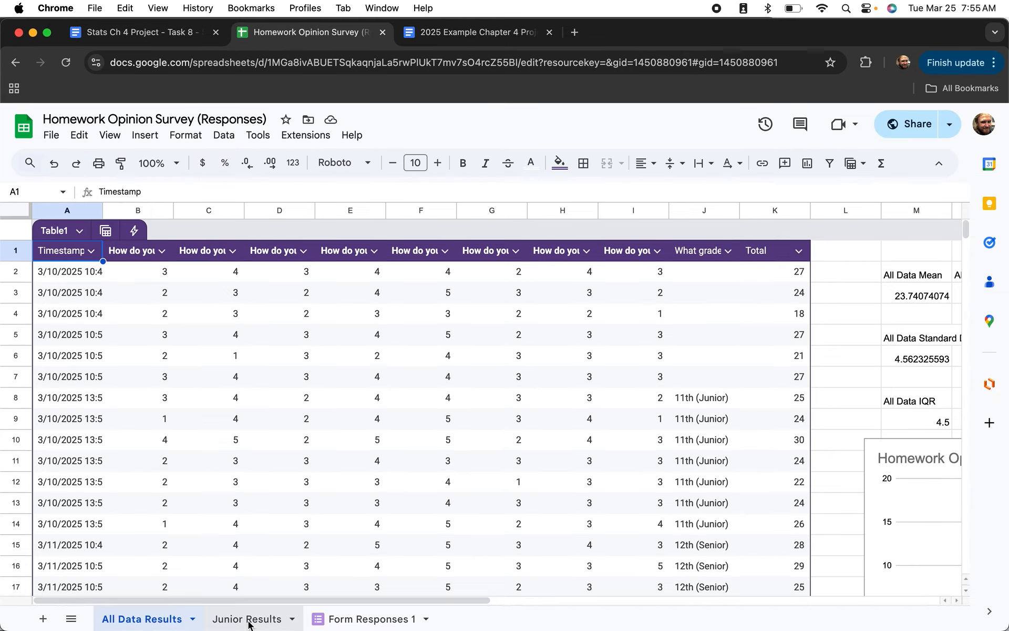
click(250, 621)
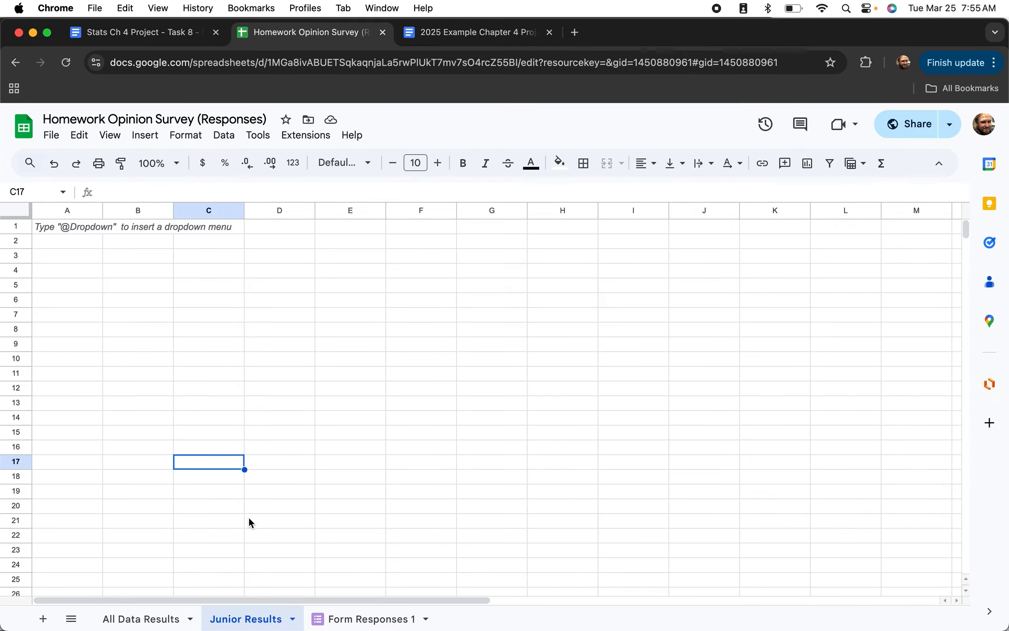
Rename Sheet3 to 'Senior Results'.
click(146, 624)
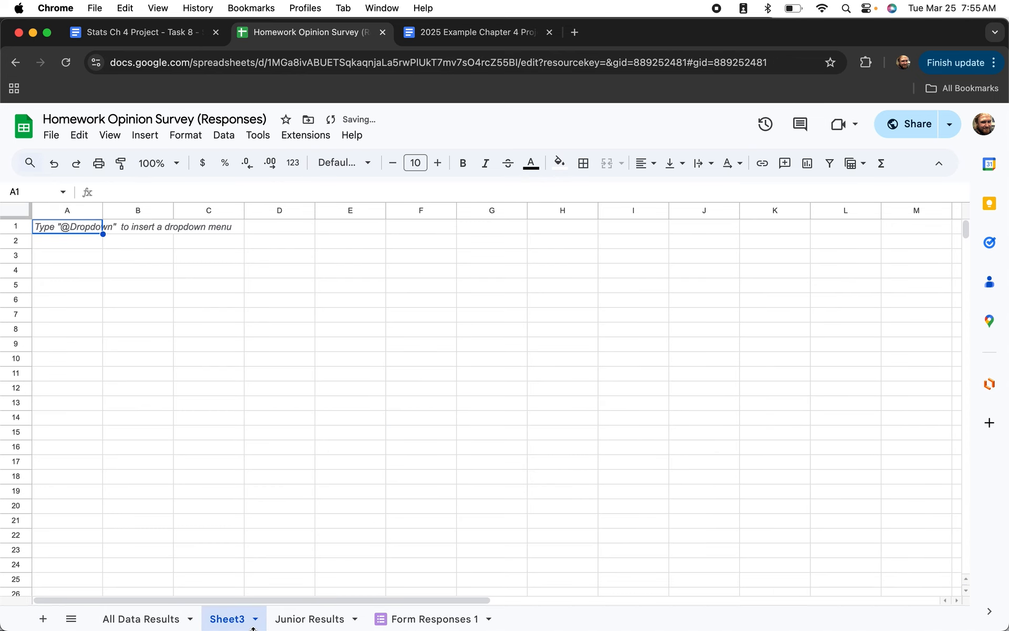
double_click(229, 620)
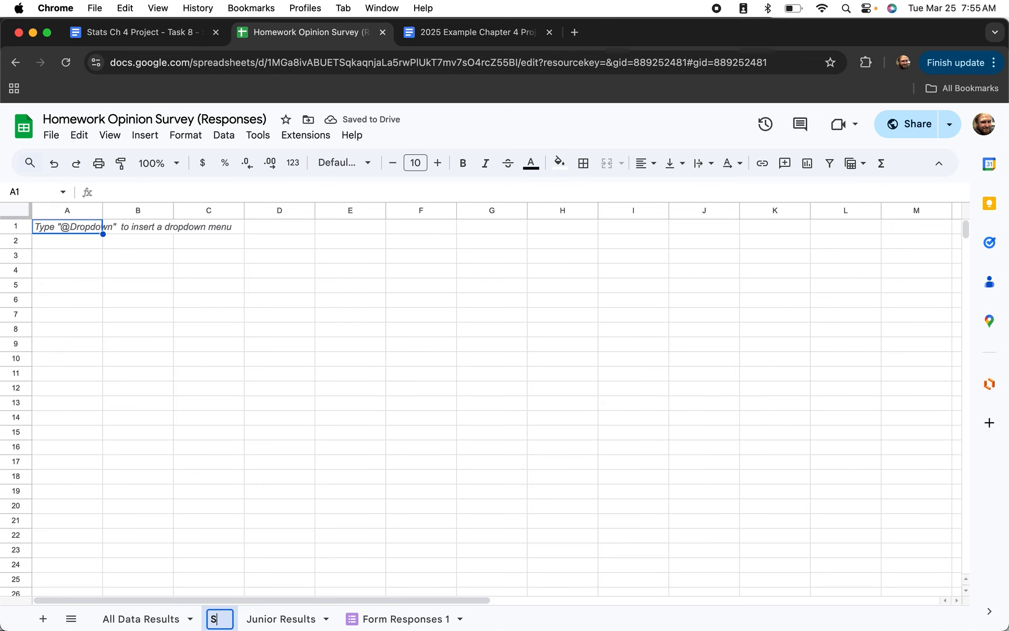
text(Senior REsul)
key(BackSpace)
key(BackSpace)
key(BackSpace)
key(BackSpace)
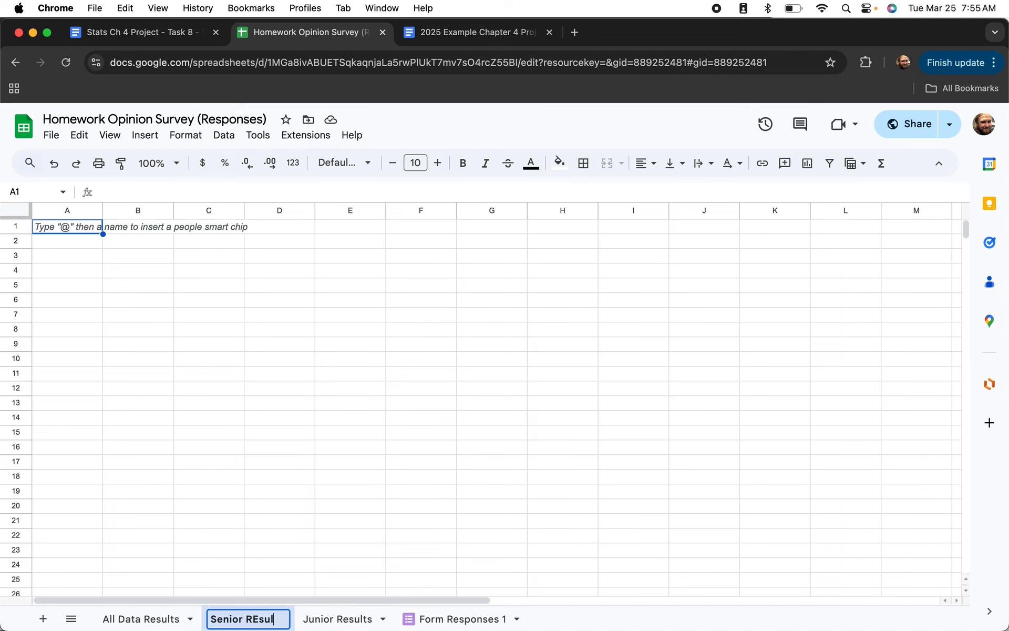
text(esults)
key(Return)
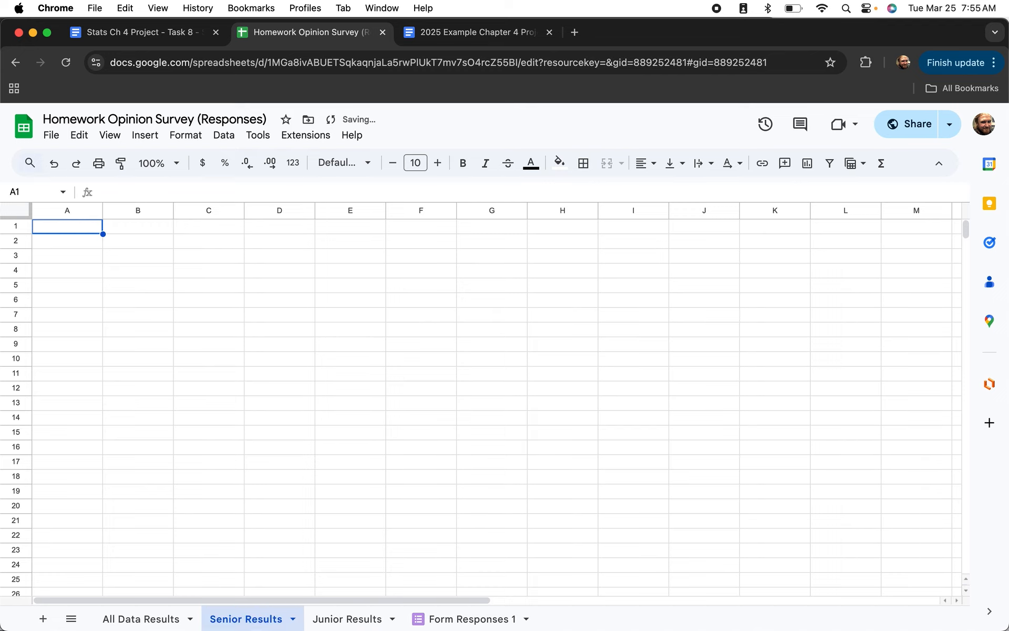
Copy A1:P28 from All Data Results and paste it into Senior Results at A1.
click(142, 623)
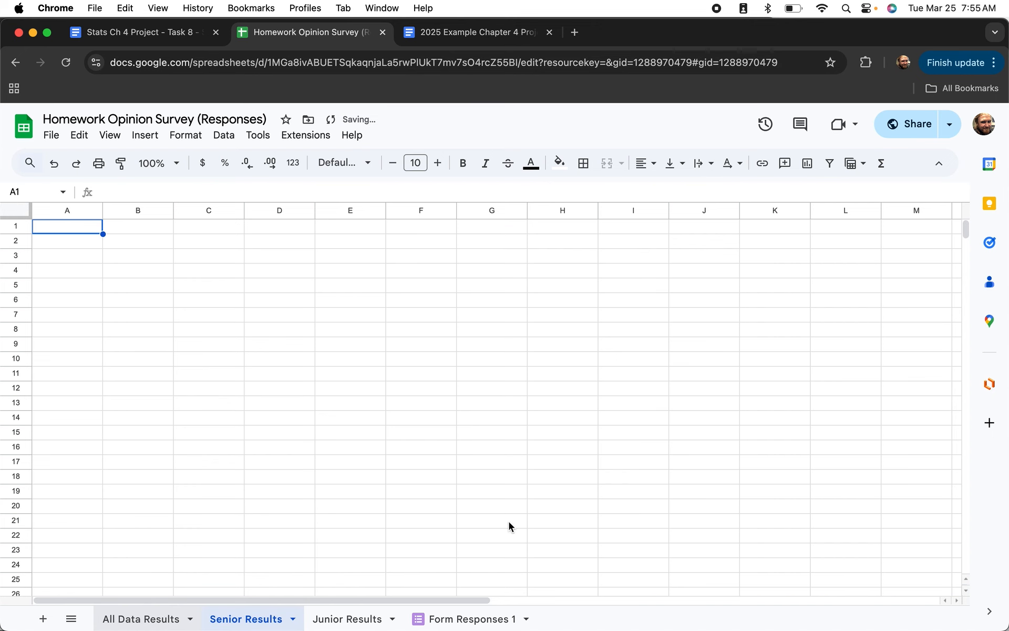
click(840, 334)
key(ctrl+a)
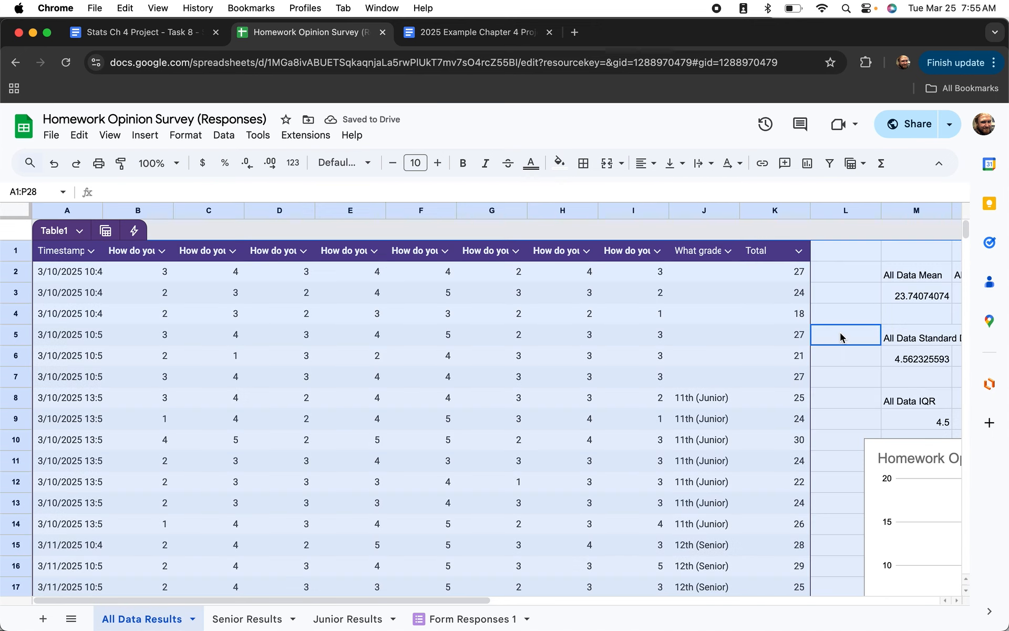
key(ctrl+c)
click(247, 624)
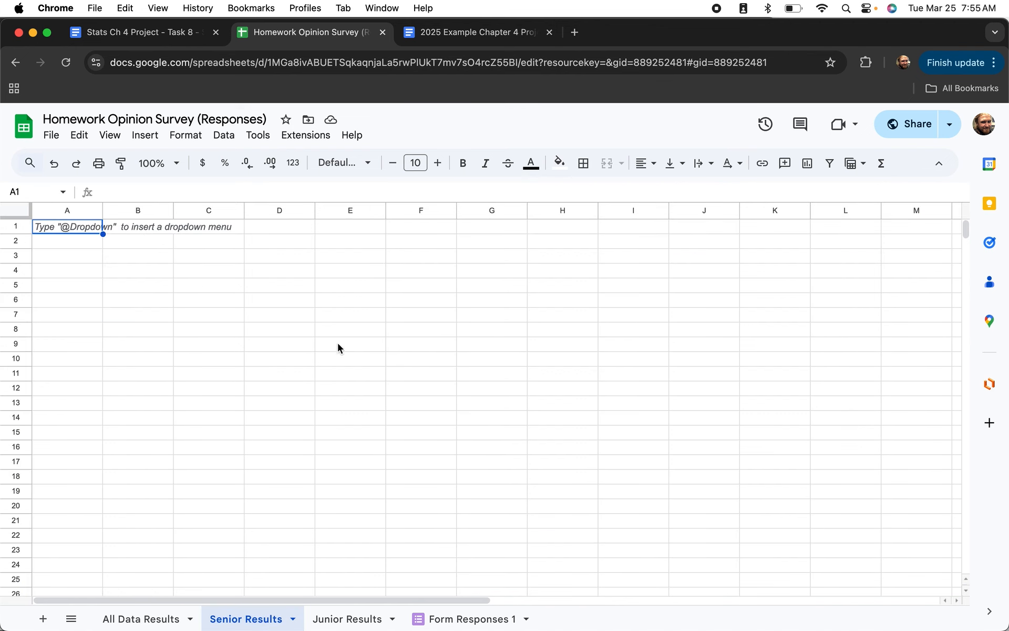
key(ctrl+v)
click(885, 486)
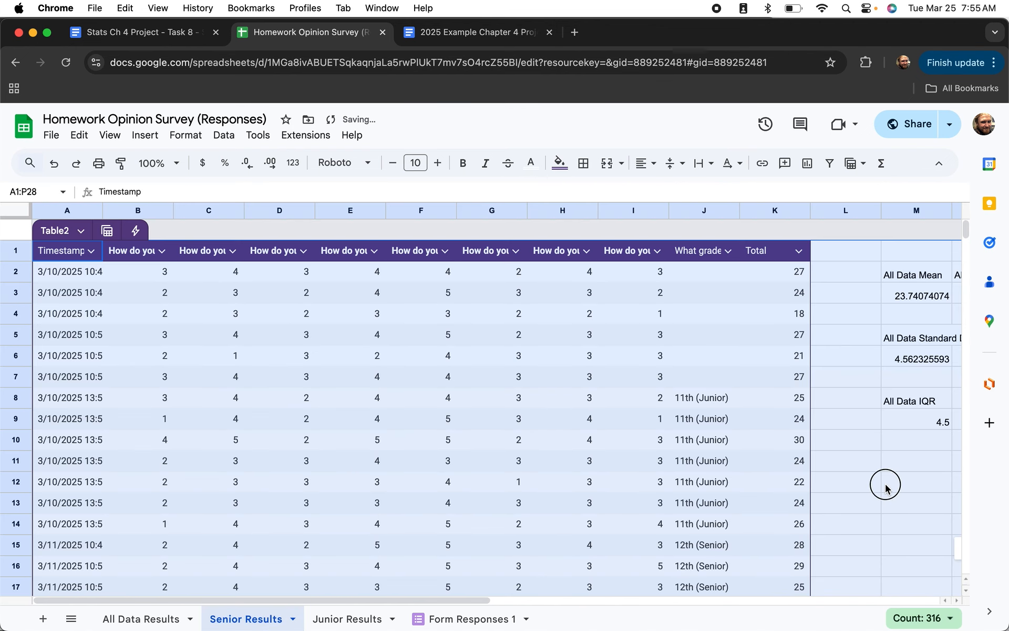
Paste the copied data and statistics into Junior Results at A1.
click(344, 619)
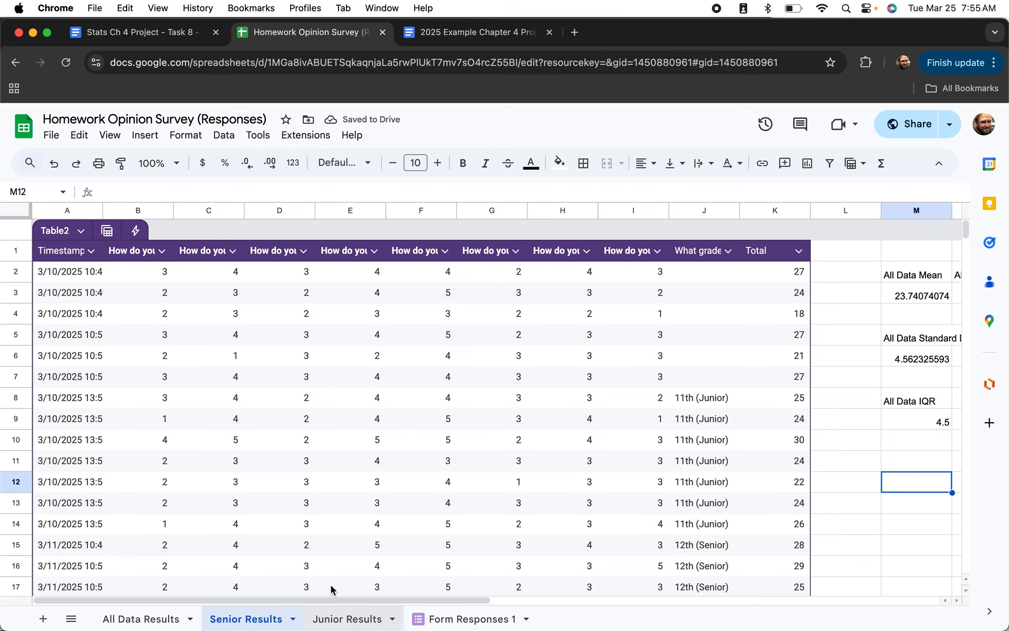
click(105, 246)
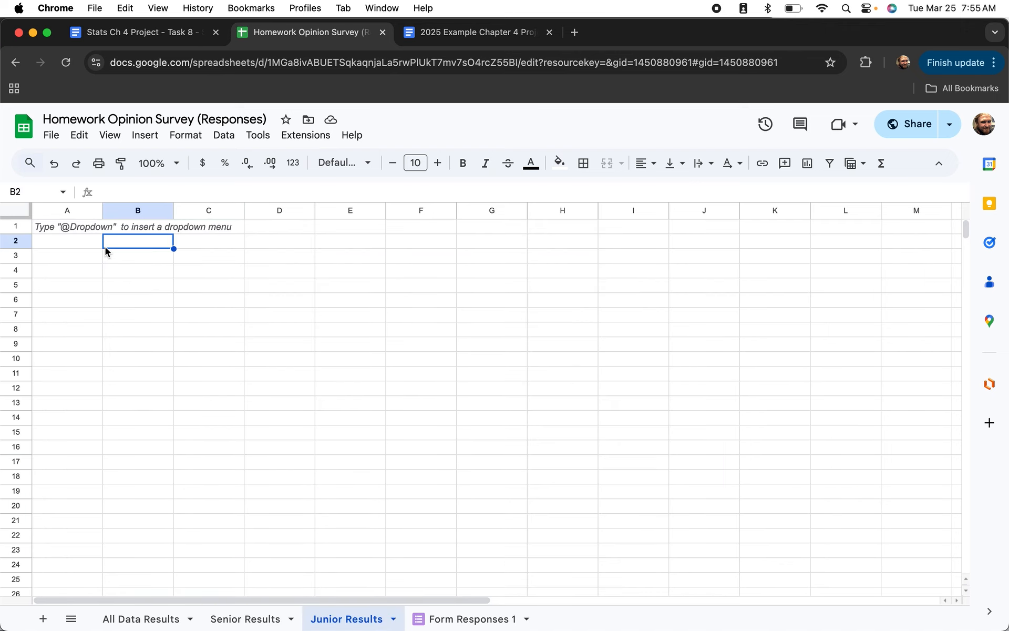
click(73, 227)
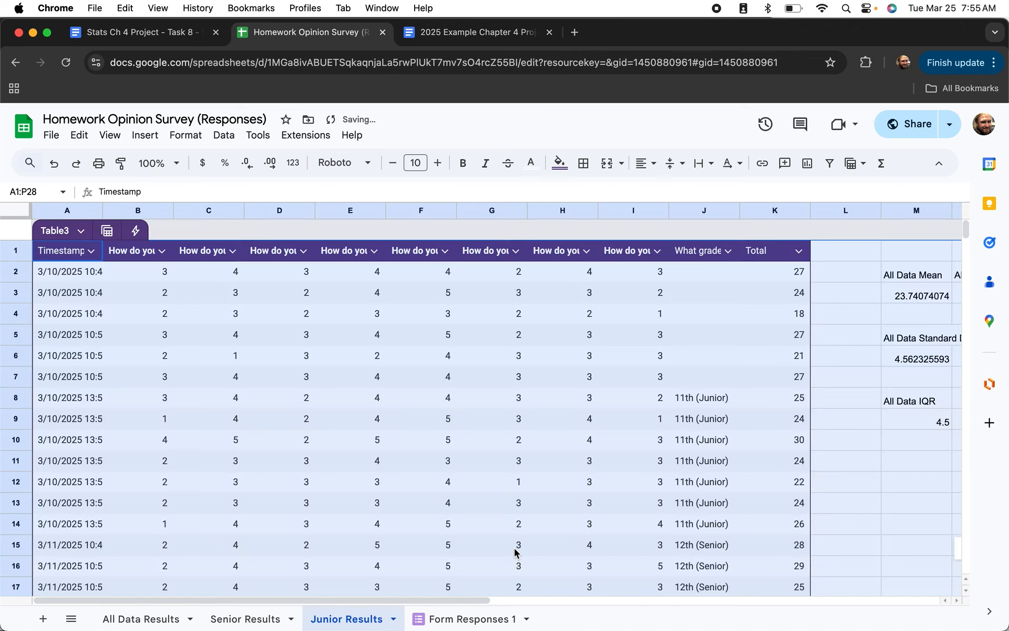
key(super+v)
click(913, 522)
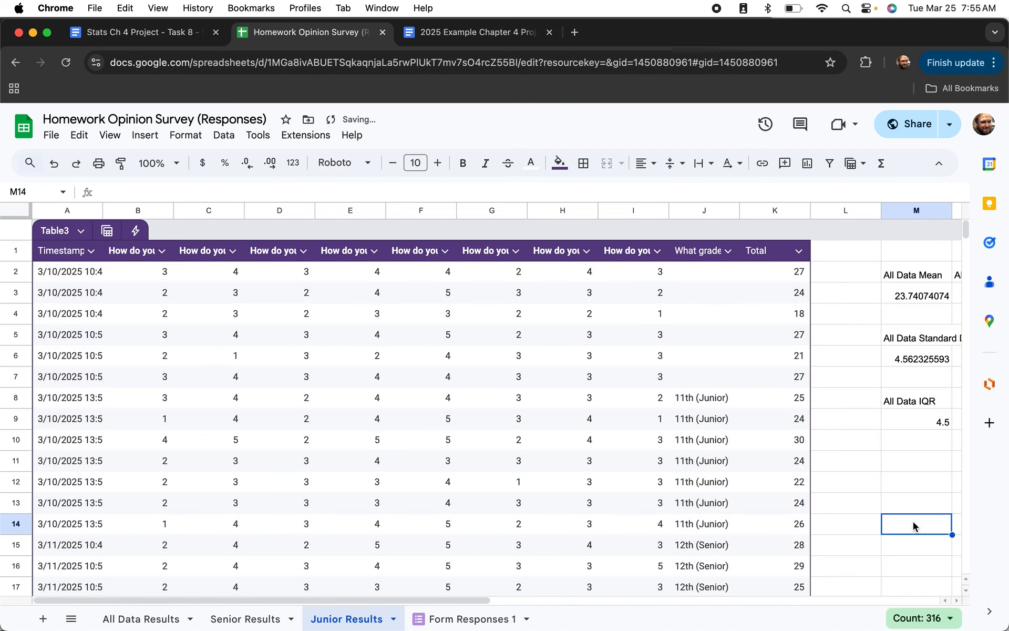
Sort the table by the What grade column, A to Z.
click(727, 250)
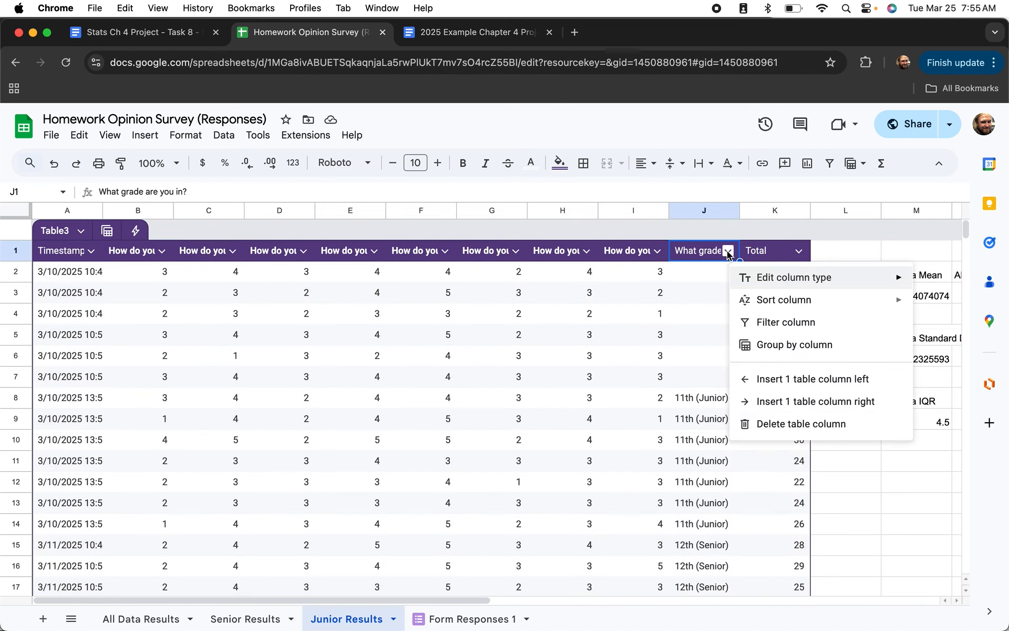
mouse_move(746, 295)
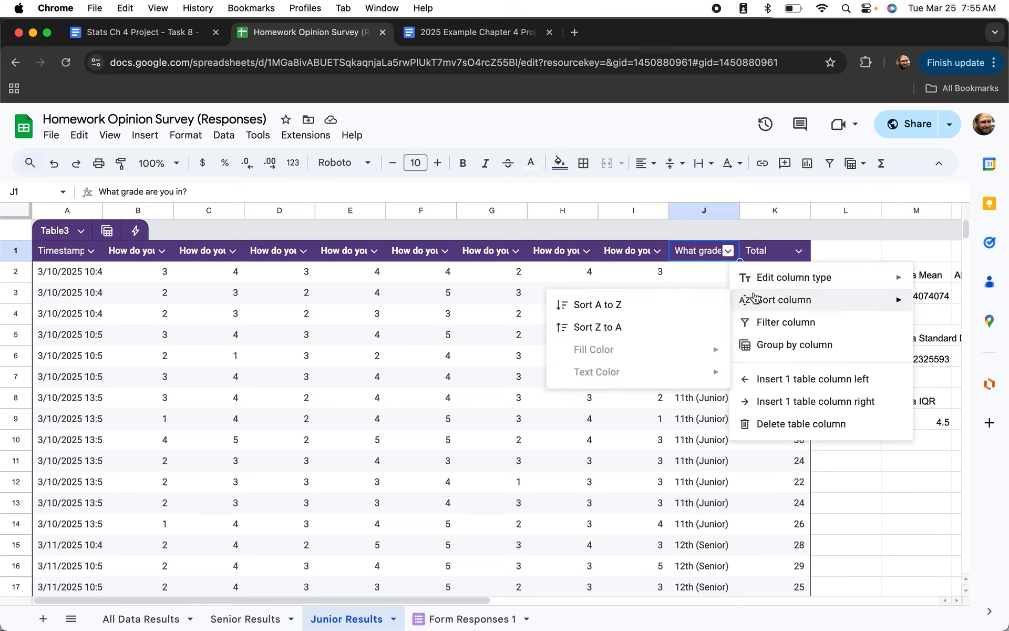
click(671, 305)
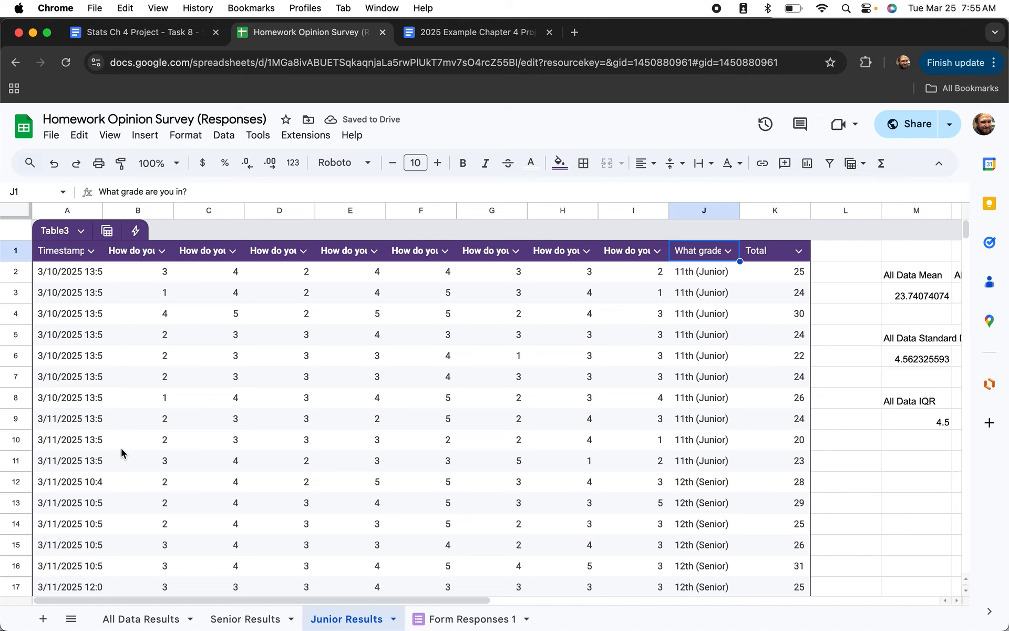
Clear rows 12–28 across A:K, keeping only the 11th-grade rows 2–11.
click(113, 461)
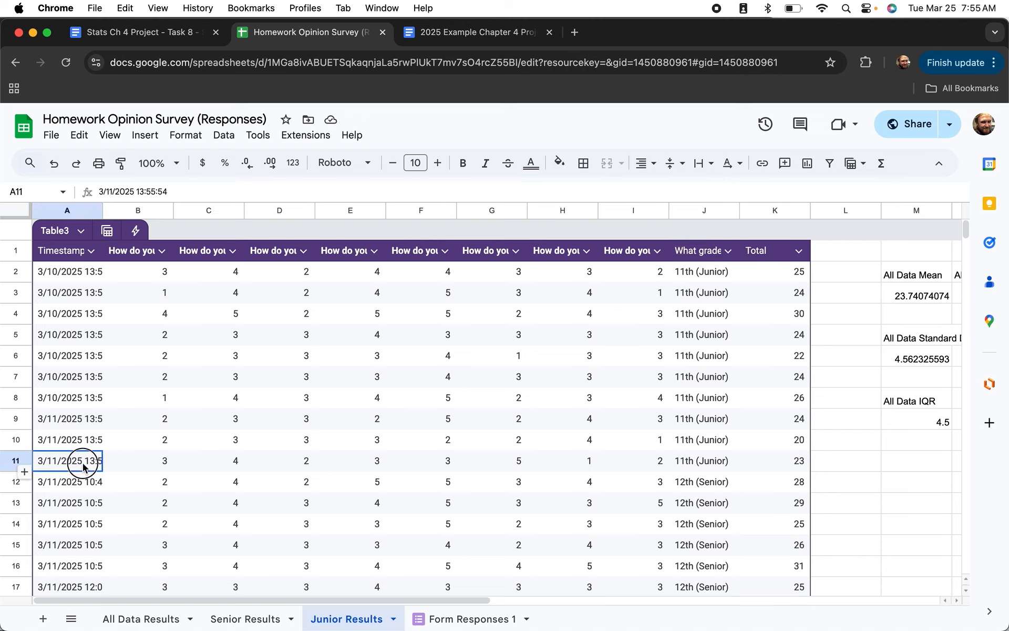
drag(83, 460, 158, 481)
drag(583, 502, 654, 486)
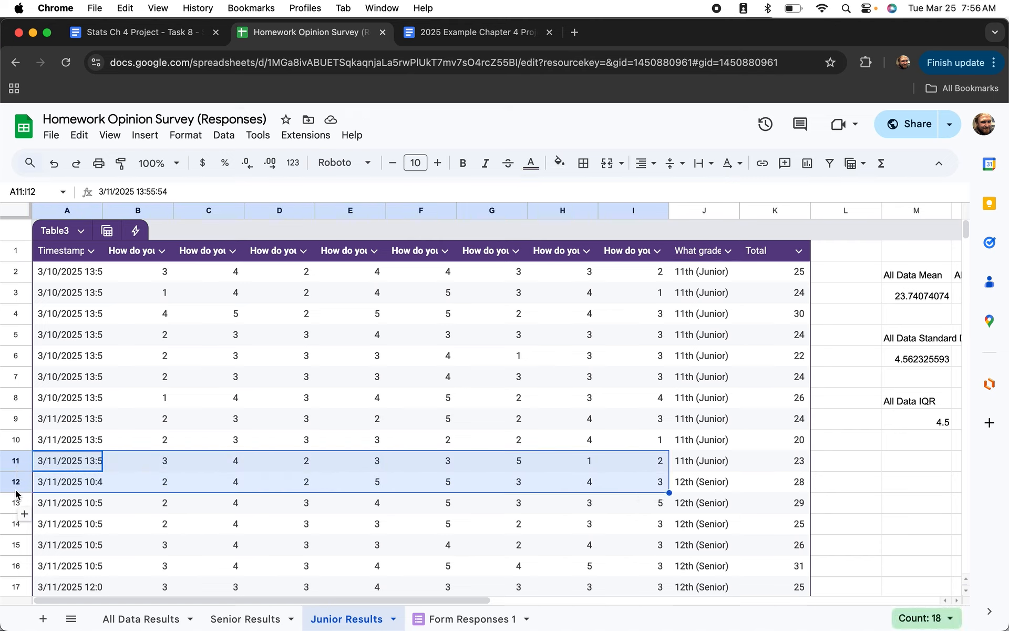
click(86, 482)
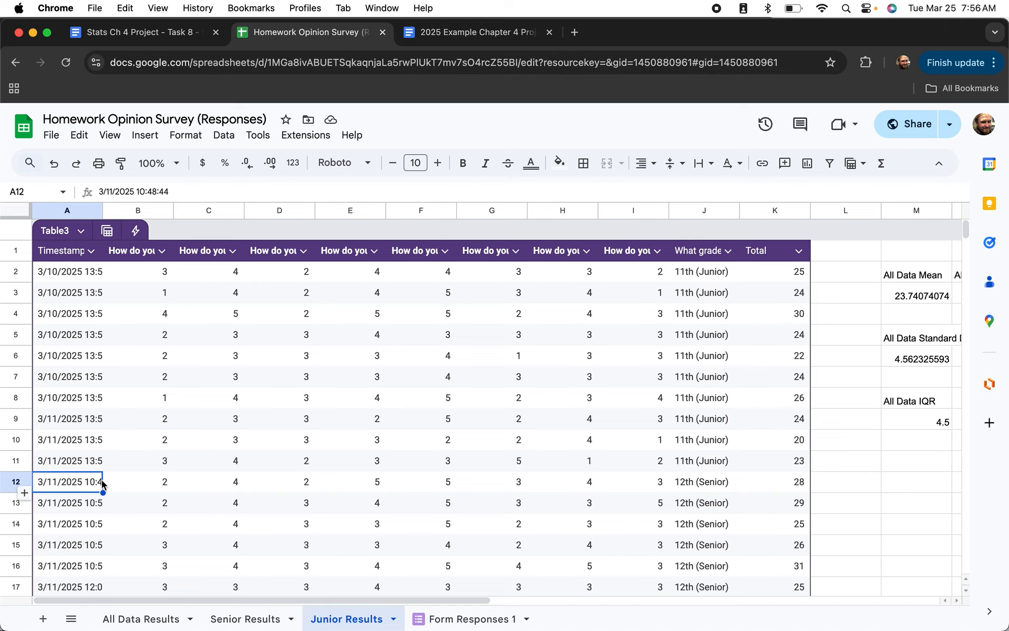
drag(81, 482, 743, 575)
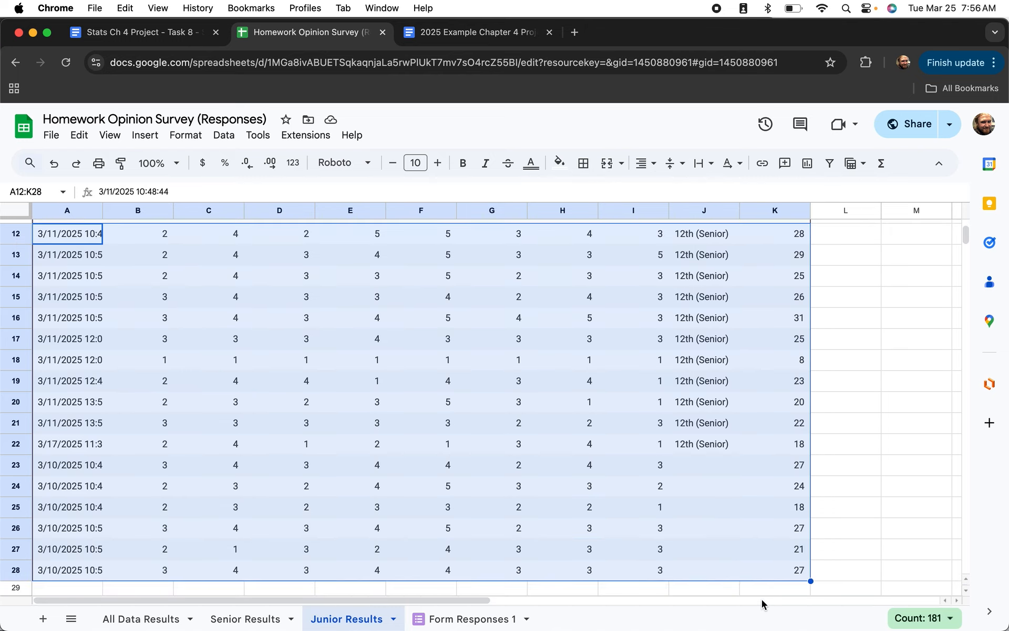
key(Delete)
scroll(604, 478, up, 3)
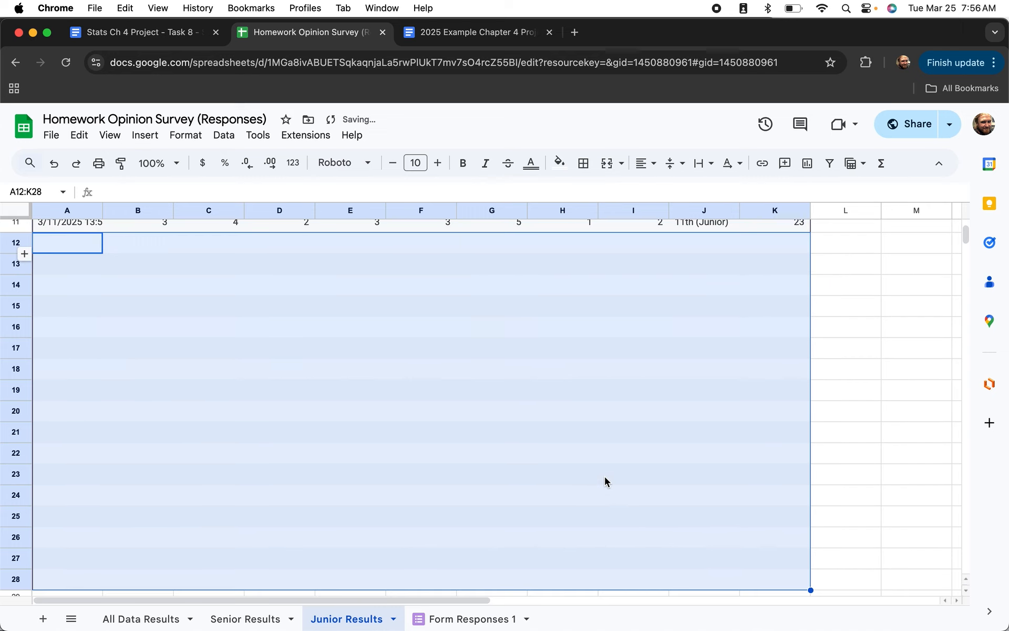
scroll(604, 477, up, 2)
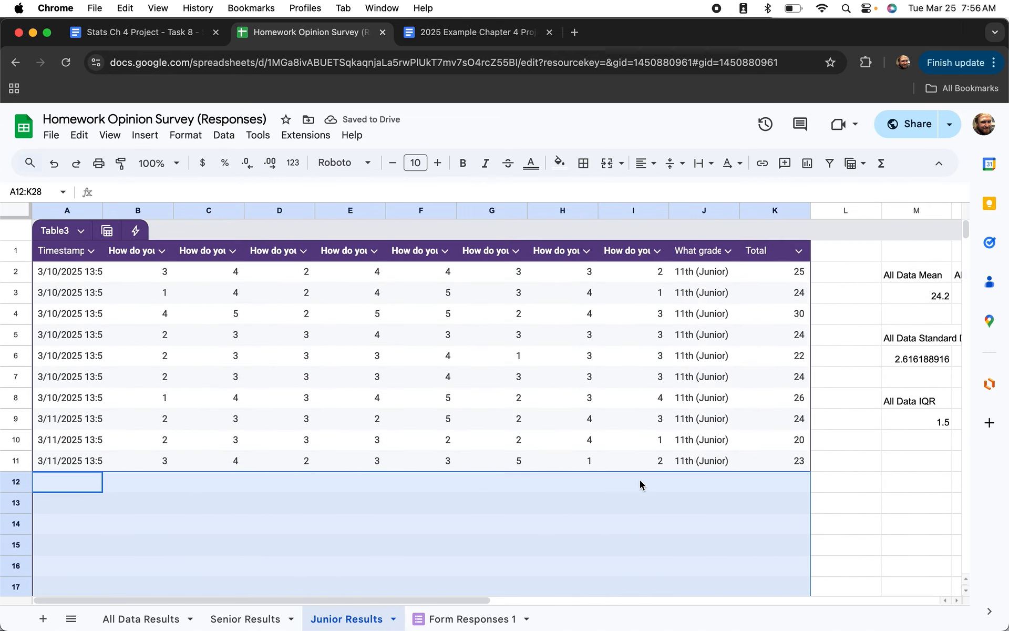
Change the M2 heading from 'All Data Mean' to 'Junior Mean' and open the sheet search.
click(915, 482)
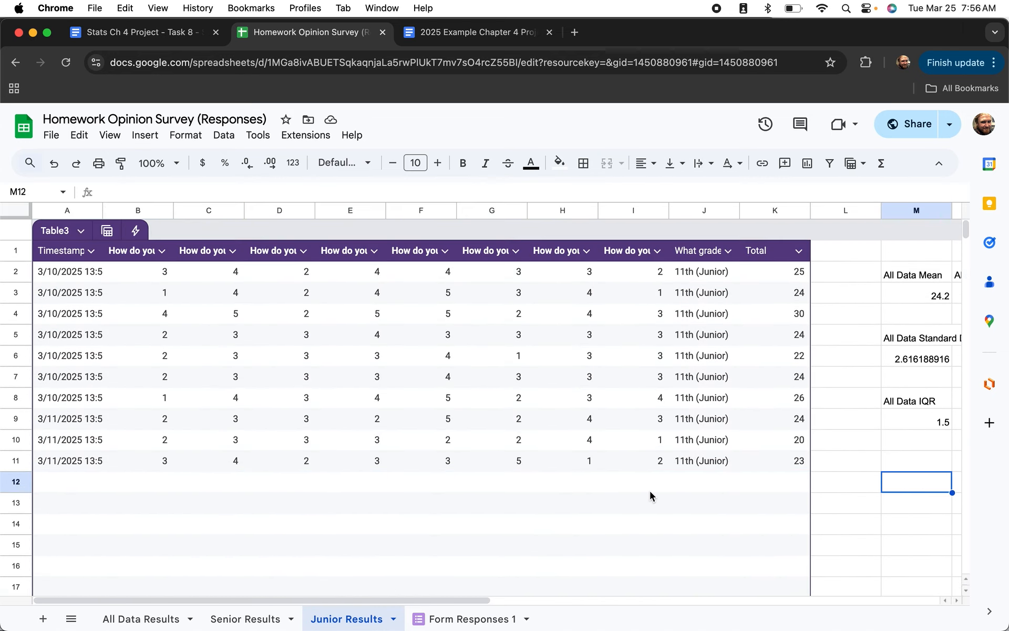
scroll(651, 496, right, 5)
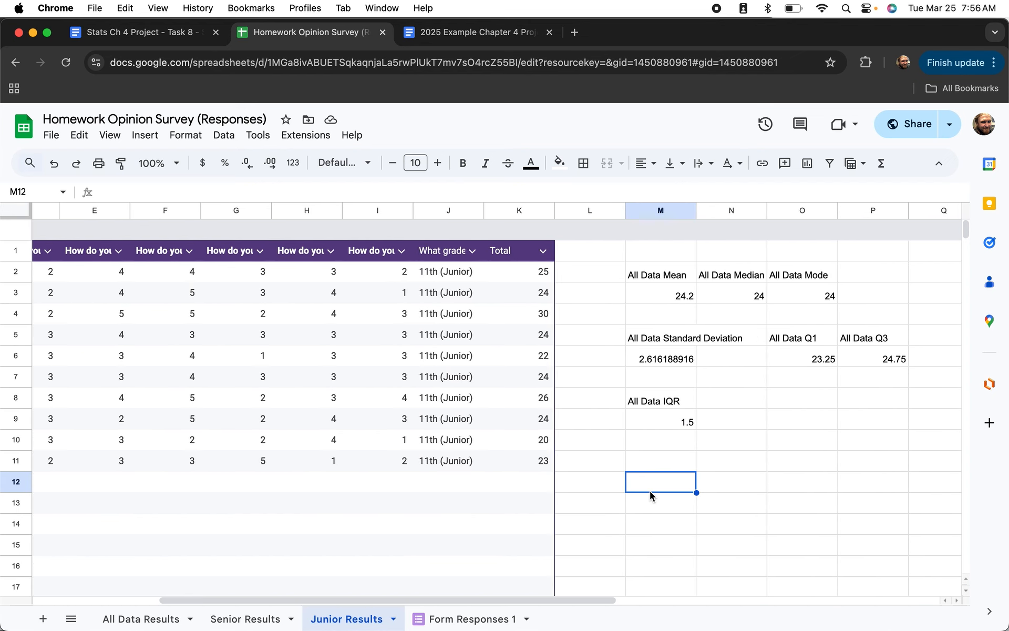
click(623, 276)
double_click(623, 268)
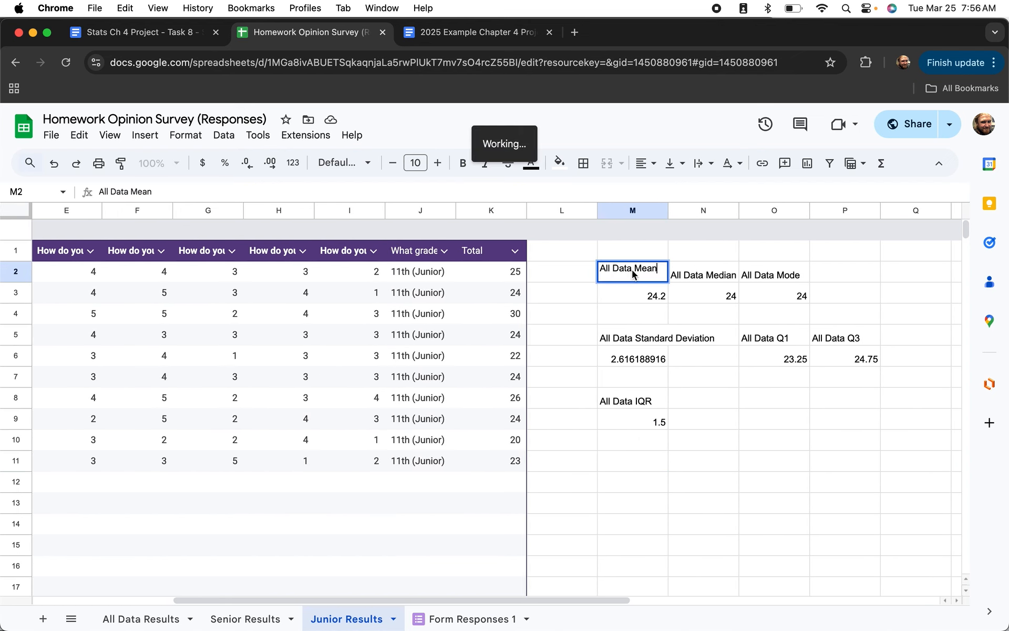
drag(623, 265, 598, 268)
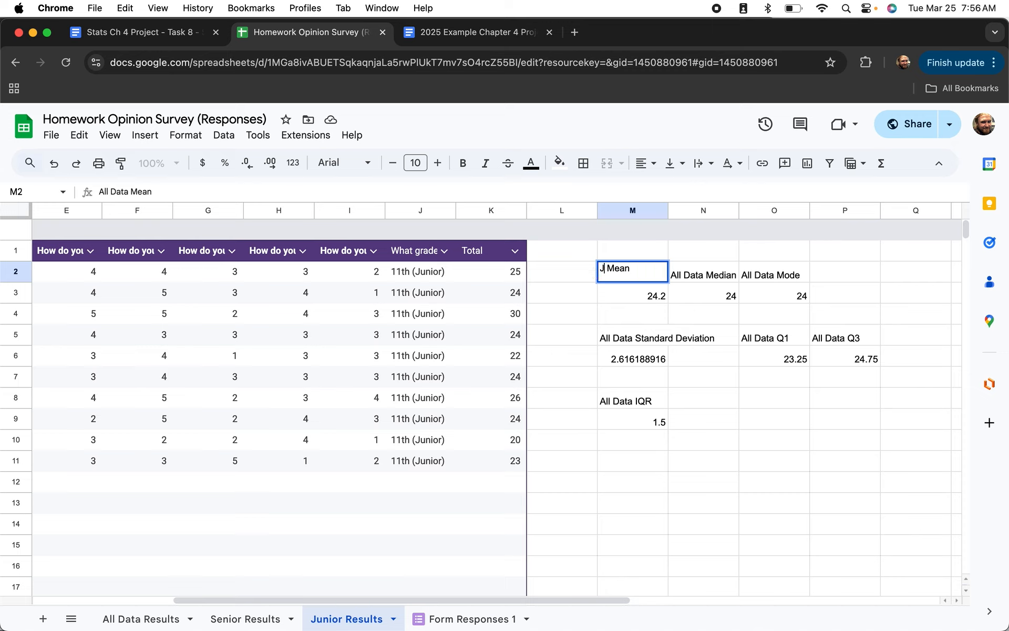
text(Junior)
key(Return)
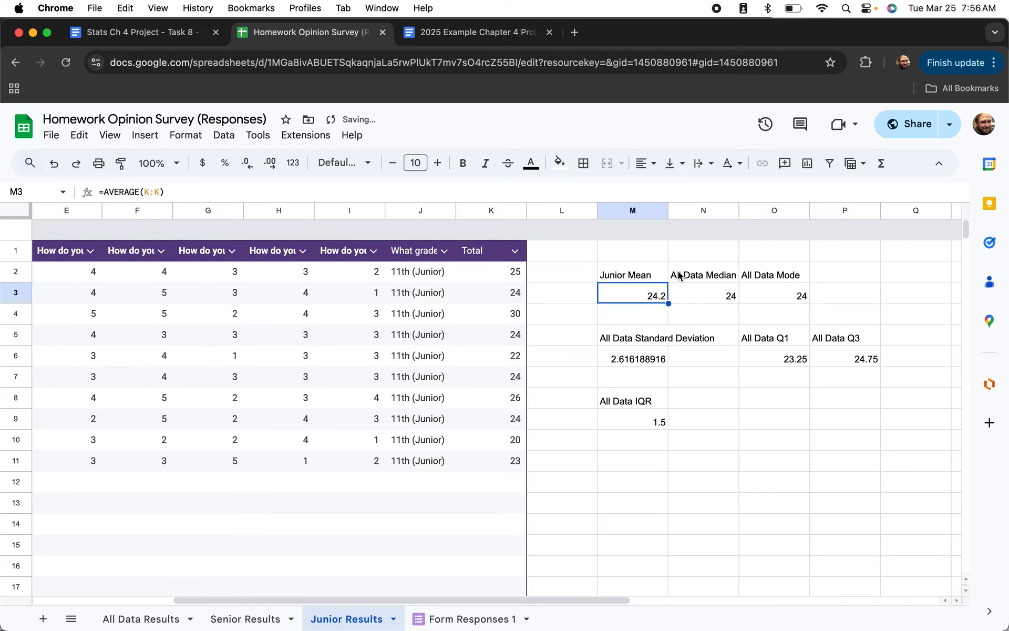
click(704, 461)
key(super+f)
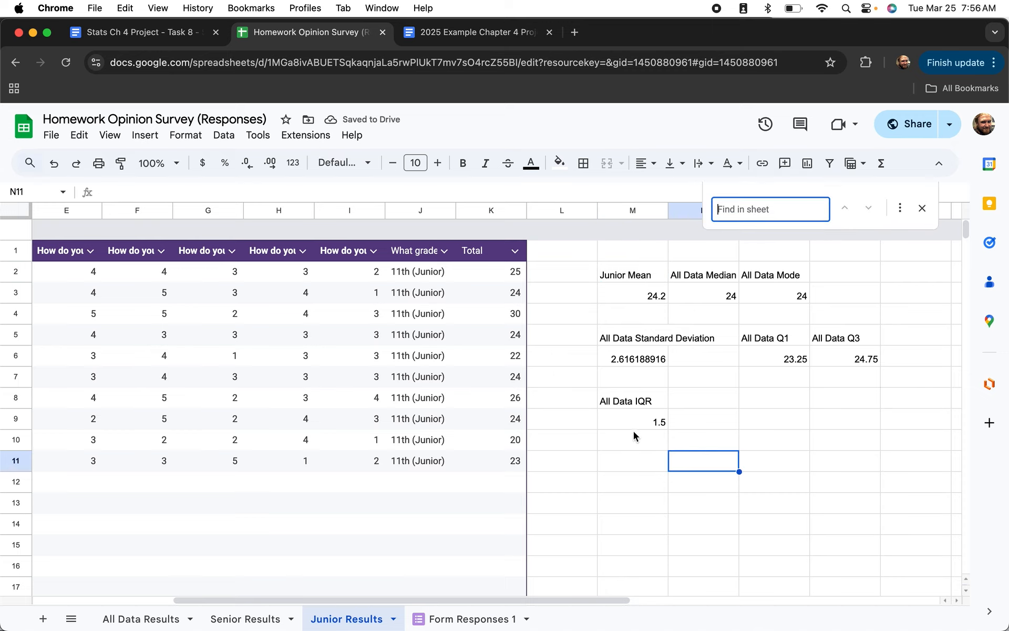
Replace all 6 'All Data' labels with 'Junior' on this sheet using Find and replace.
click(898, 206)
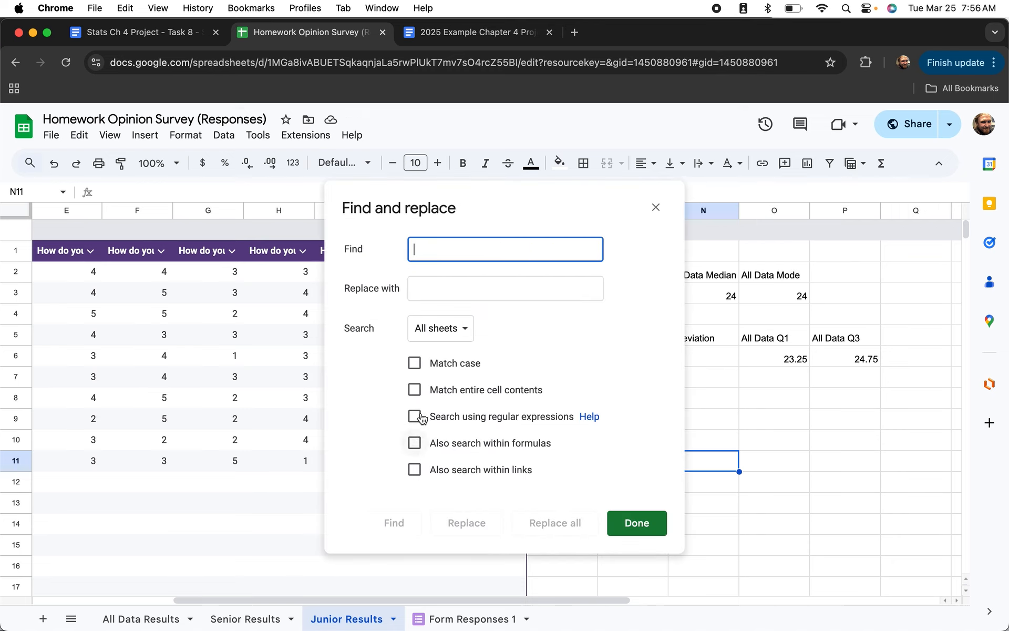
click(432, 328)
click(436, 349)
click(442, 244)
text(All Data)
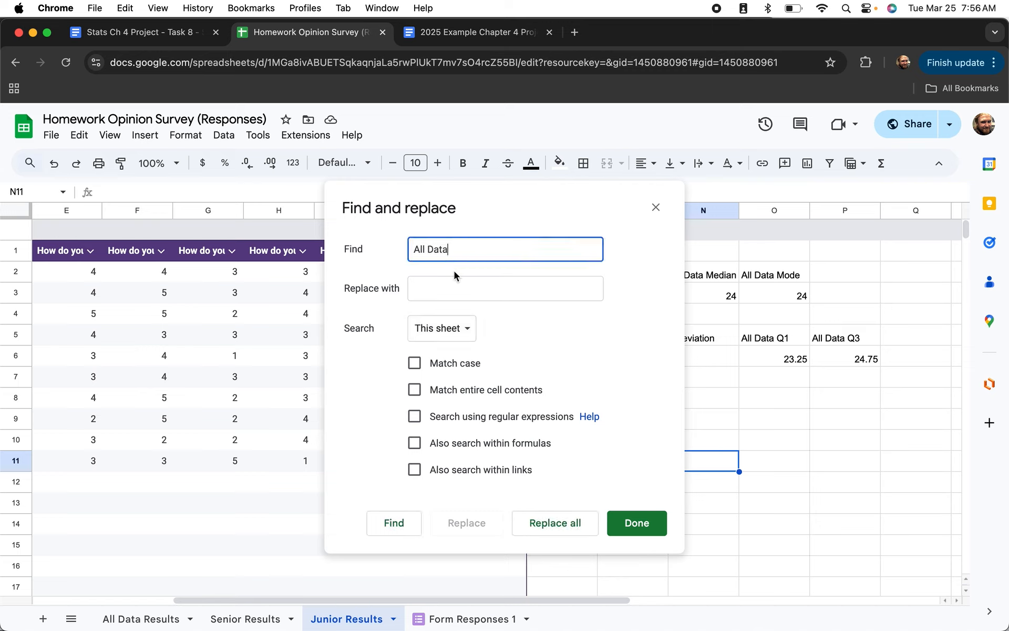
click(452, 284)
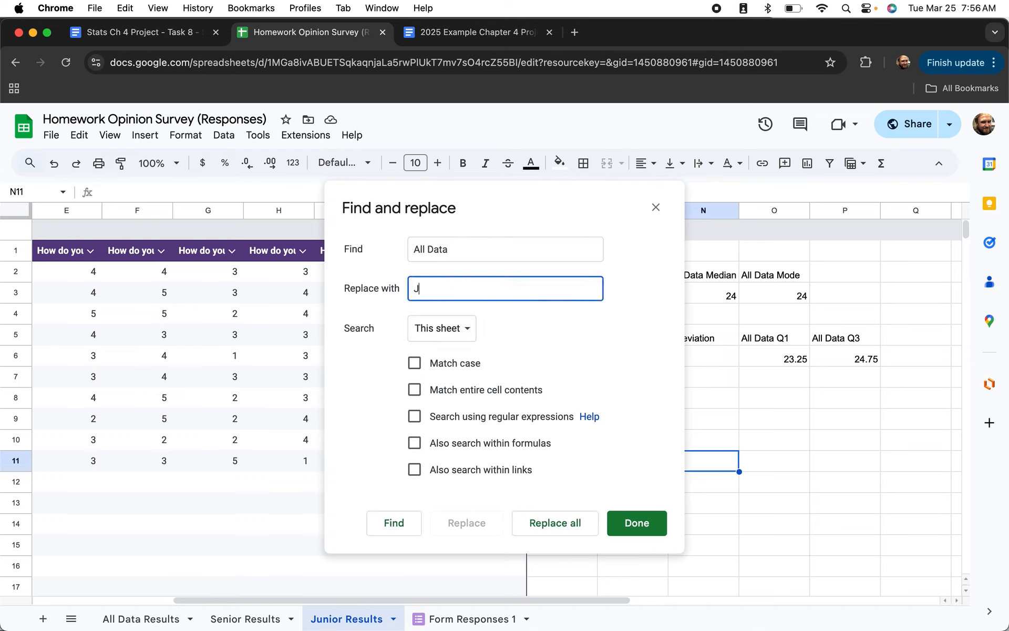
click(555, 528)
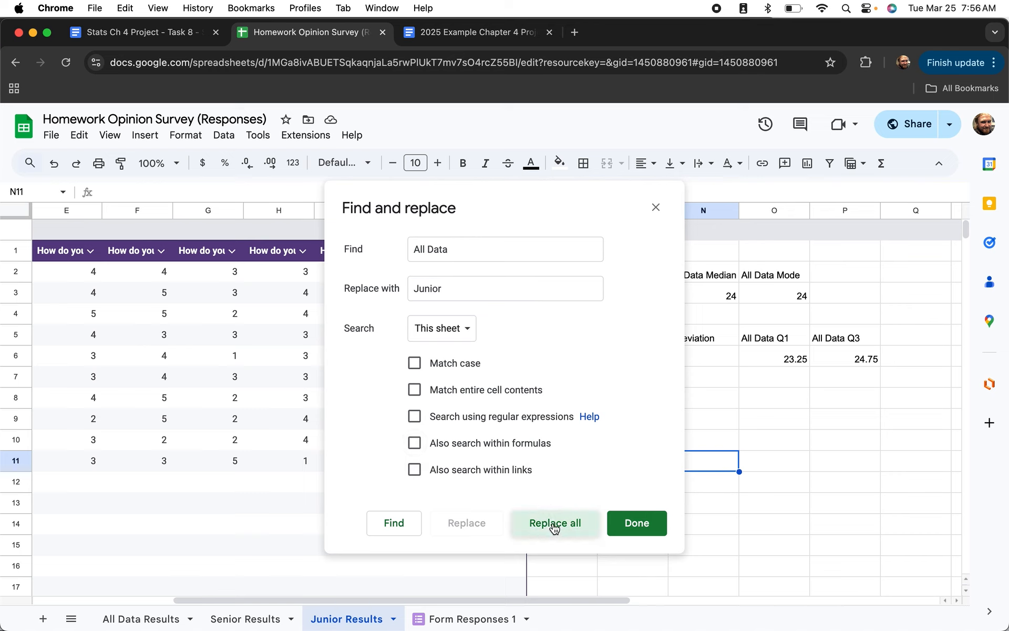
click(639, 521)
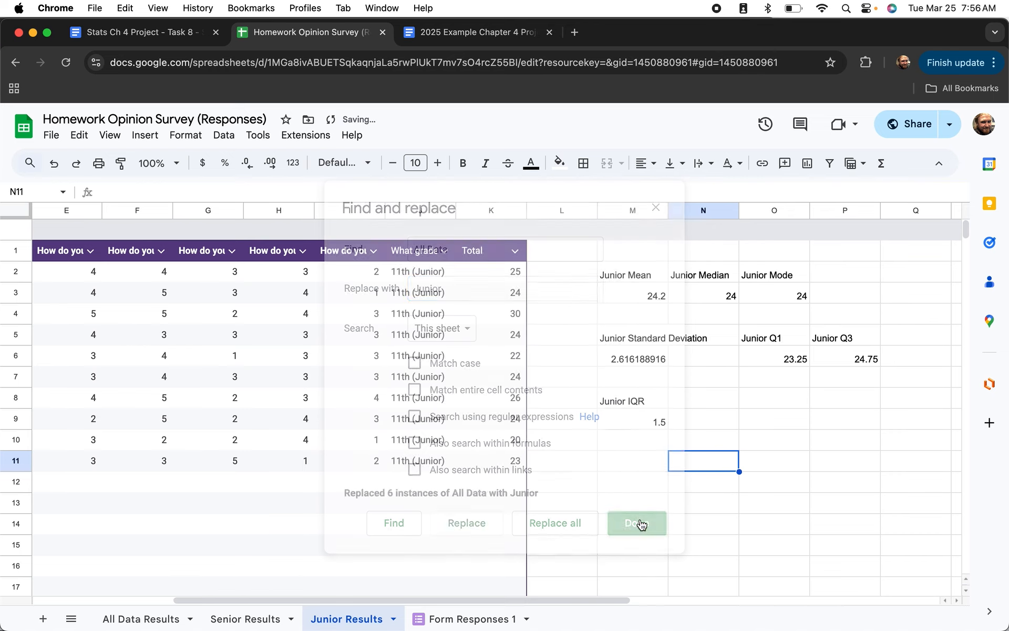
click(592, 544)
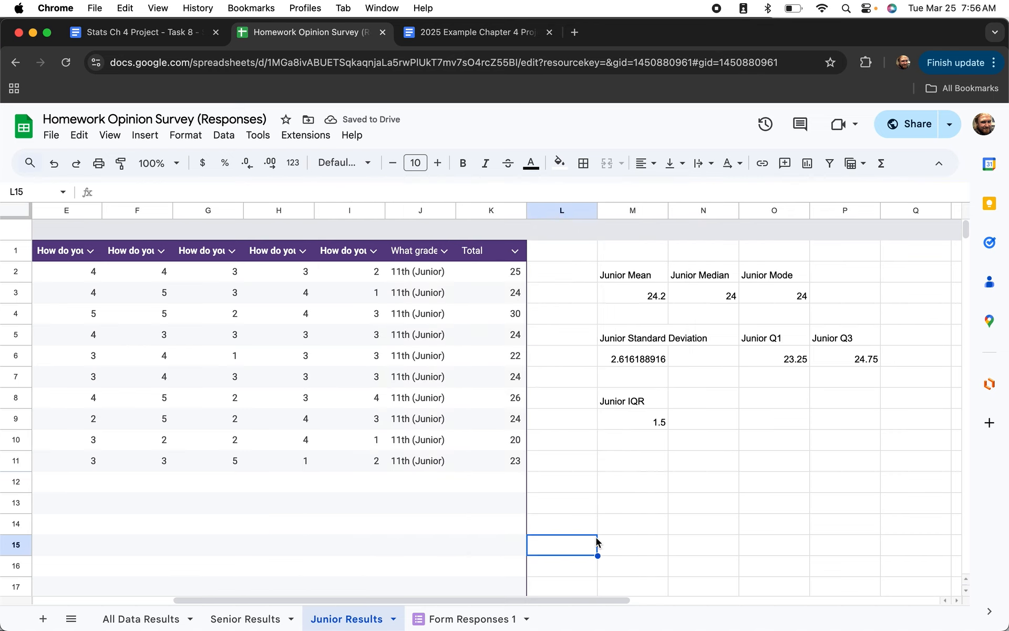
scroll(665, 483, left, 10)
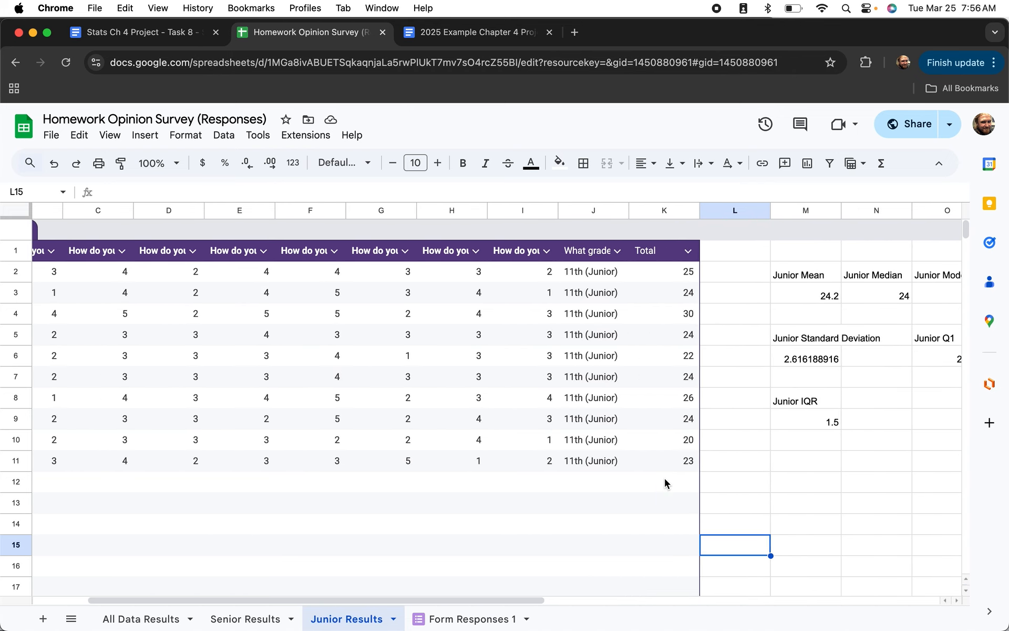
Insert a histogram chart of the Total column K (K1:K11).
click(758, 211)
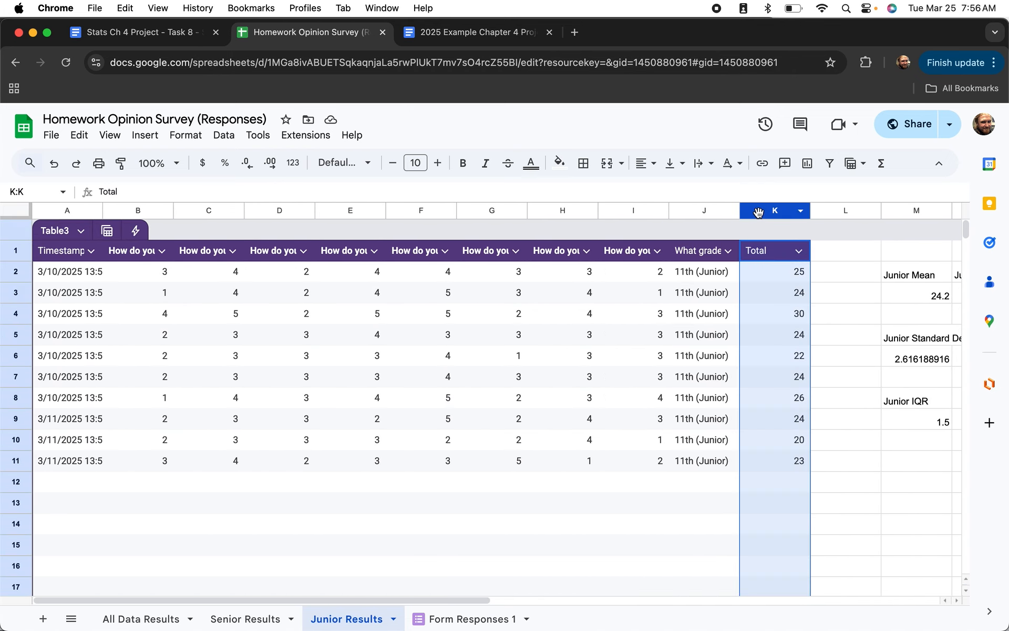
click(145, 135)
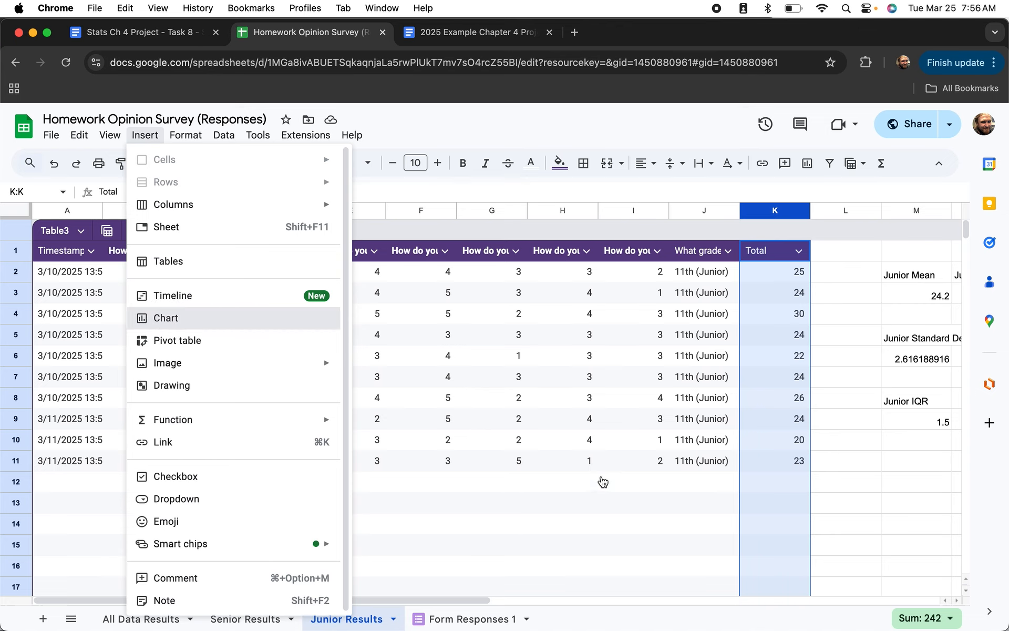
key(Return)
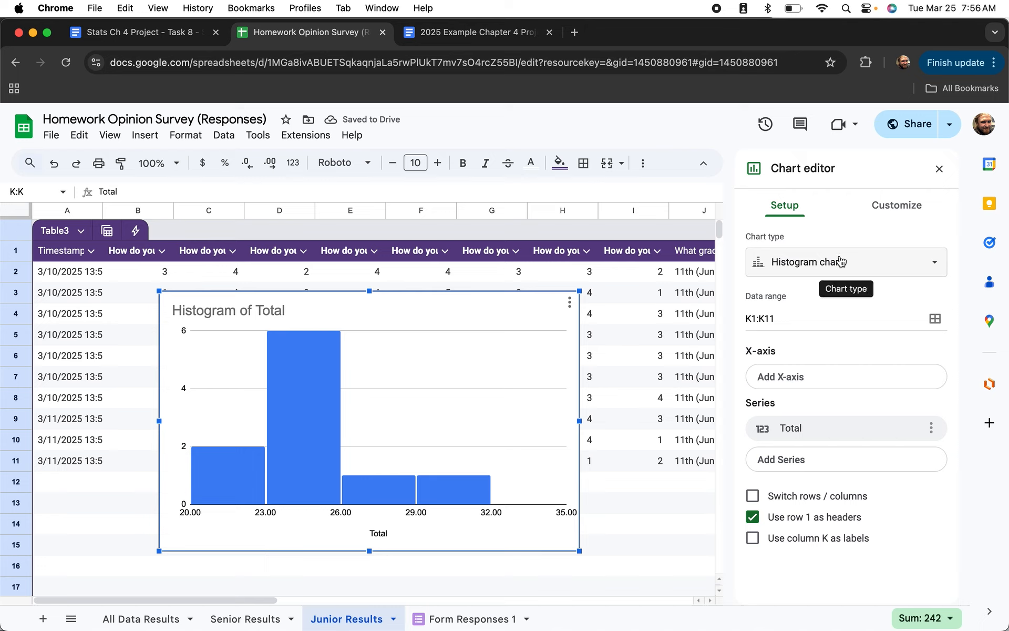
Set the junior histogram's bucket size to 6.4.
click(896, 206)
click(757, 286)
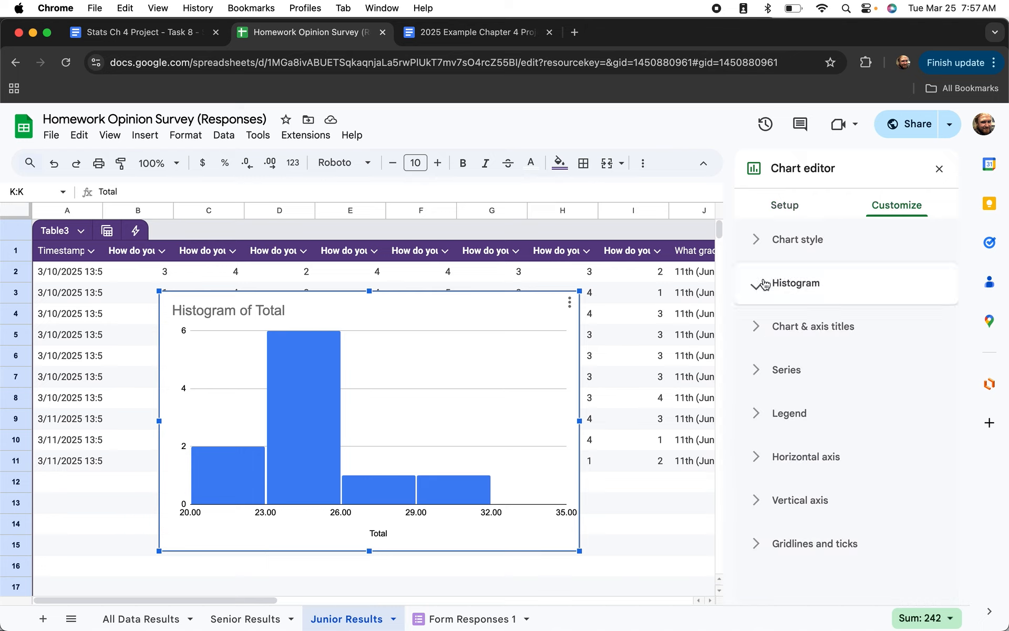
click(757, 363)
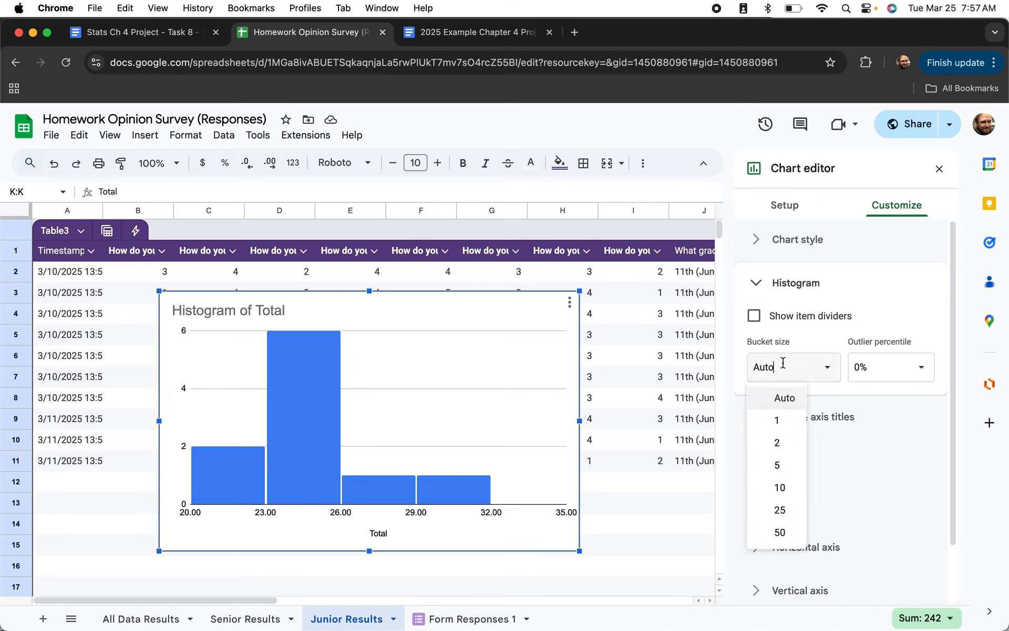
double_click(783, 362)
text(6.4)
key(Return)
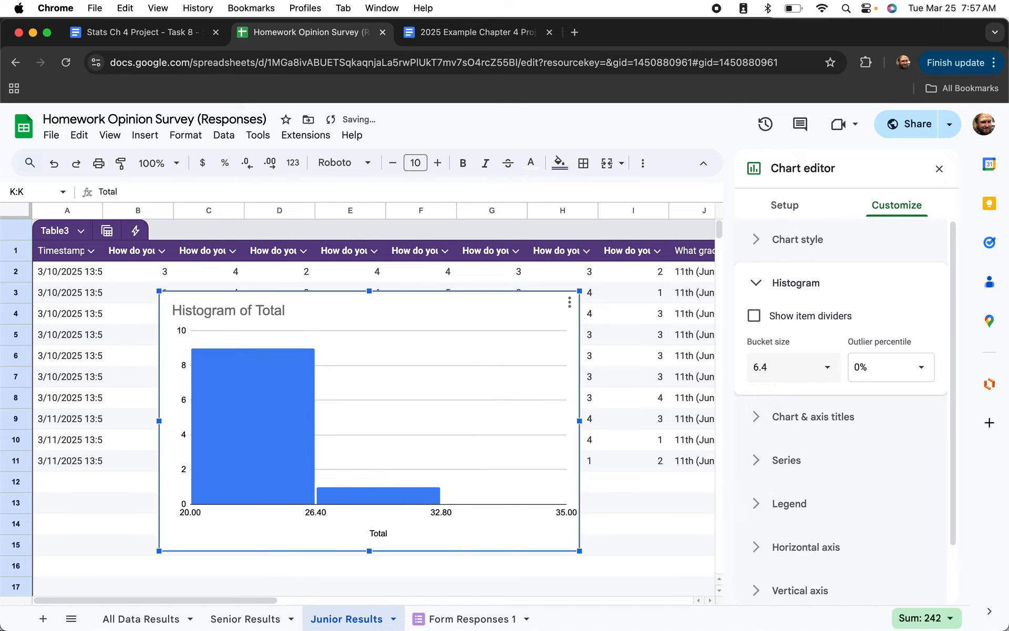
scroll(812, 420, down, 1)
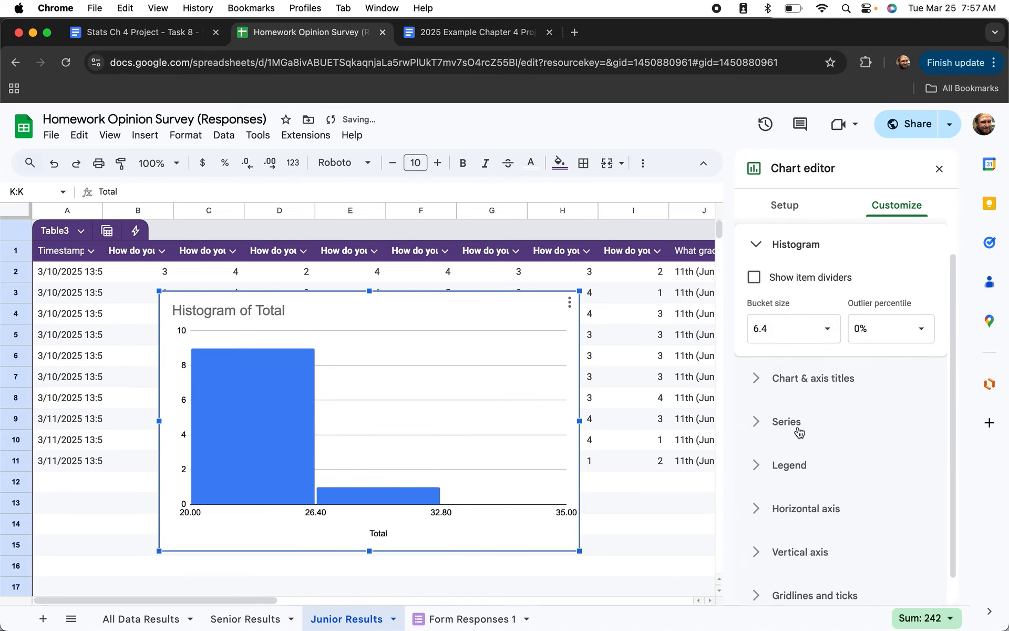
Set the horizontal axis minimum to 8 and maximum to 40.
click(756, 510)
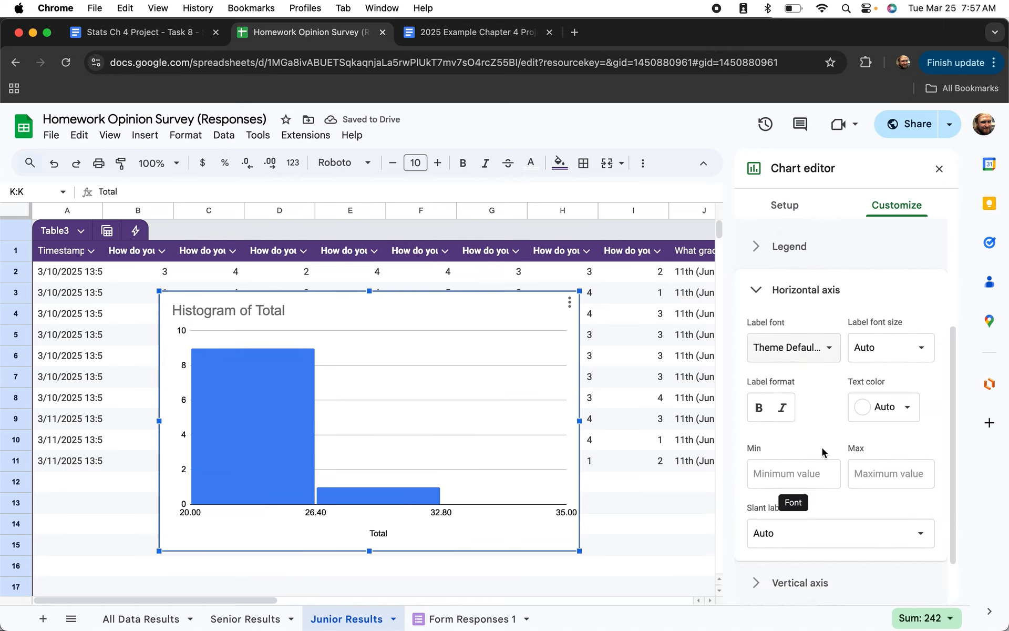
click(797, 473)
text(8)
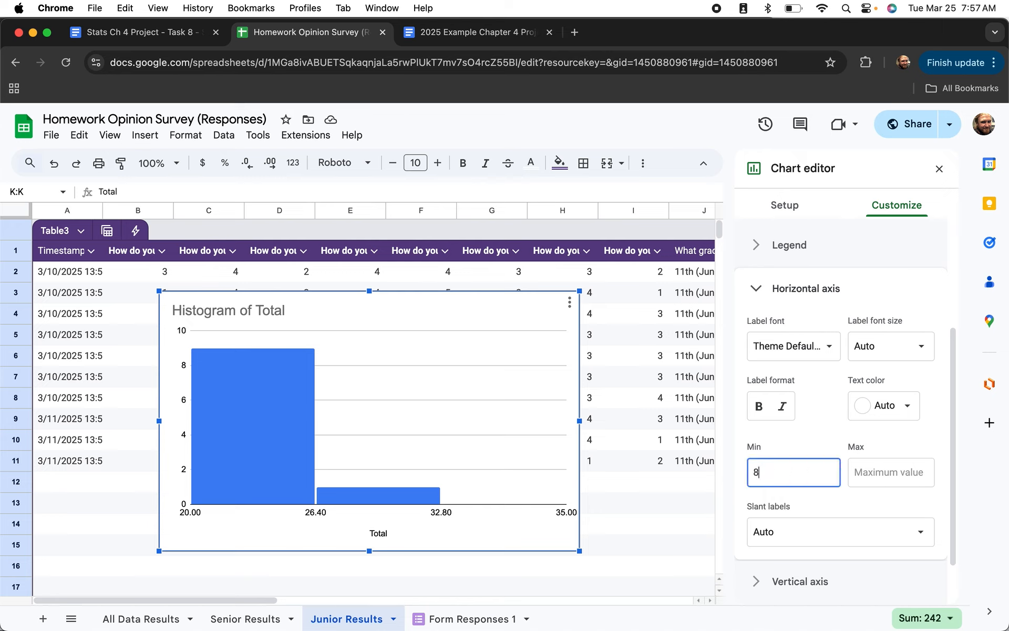
click(890, 473)
text(40)
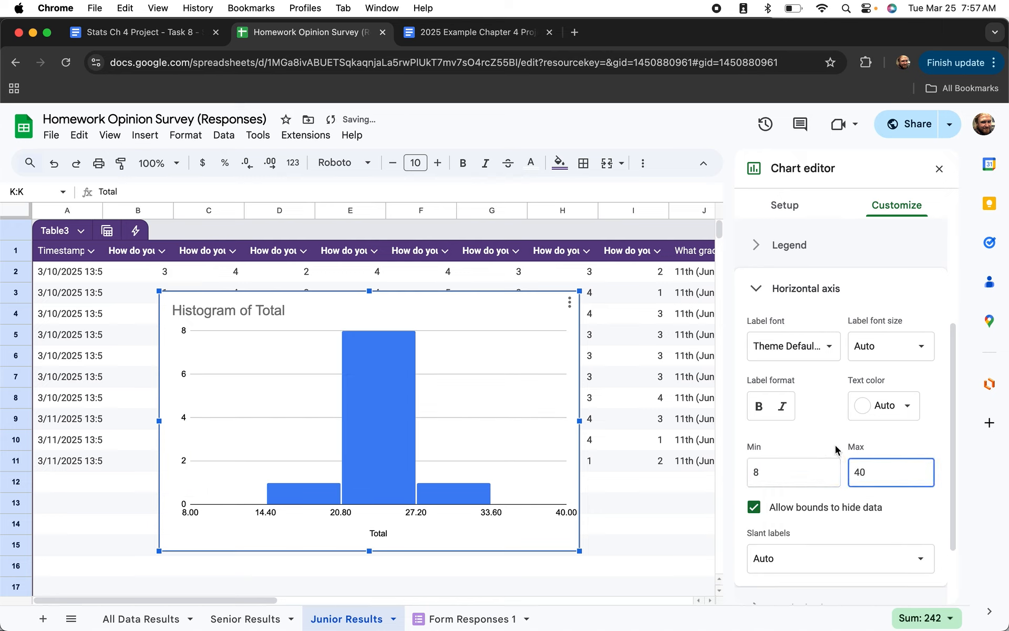
click(823, 429)
scroll(824, 431, down, 3)
scroll(824, 430, down, 3)
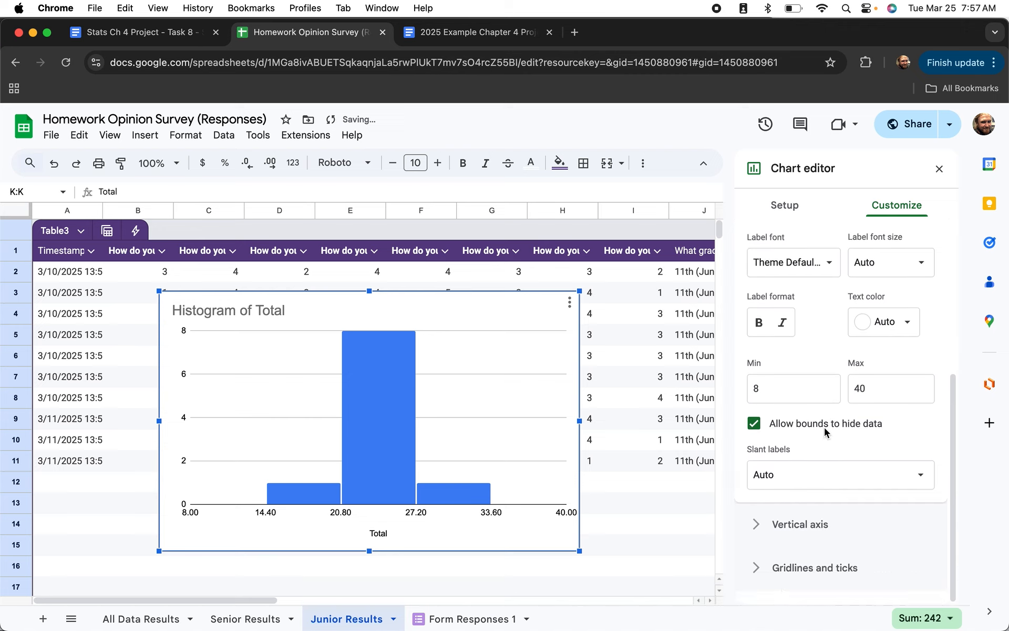
scroll(780, 521, up, 5)
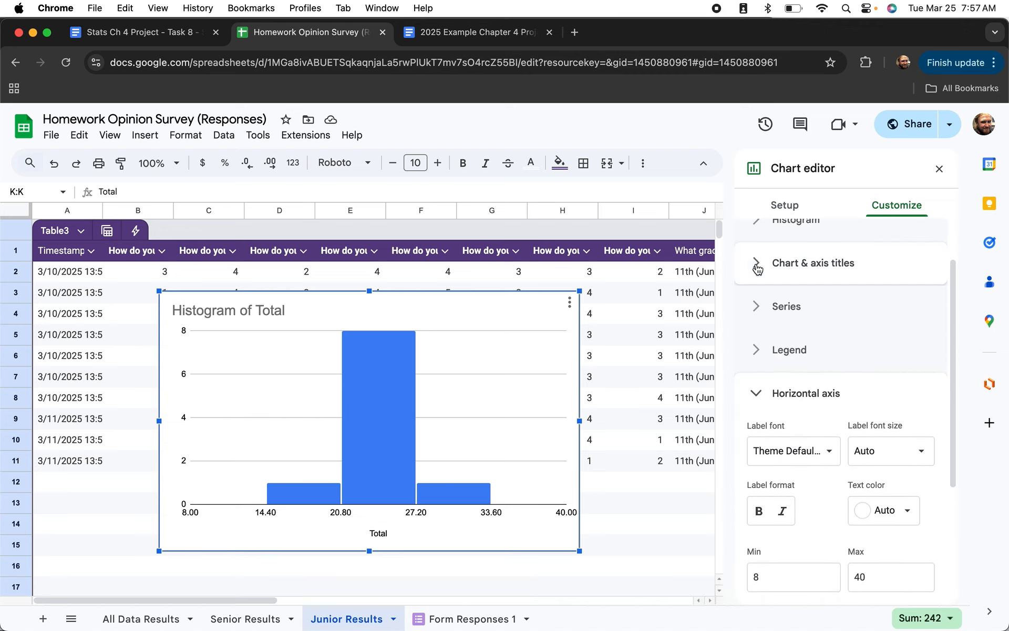
Retitle the Junior histogram 'Junior Homework Opinion Results'.
click(755, 264)
click(787, 368)
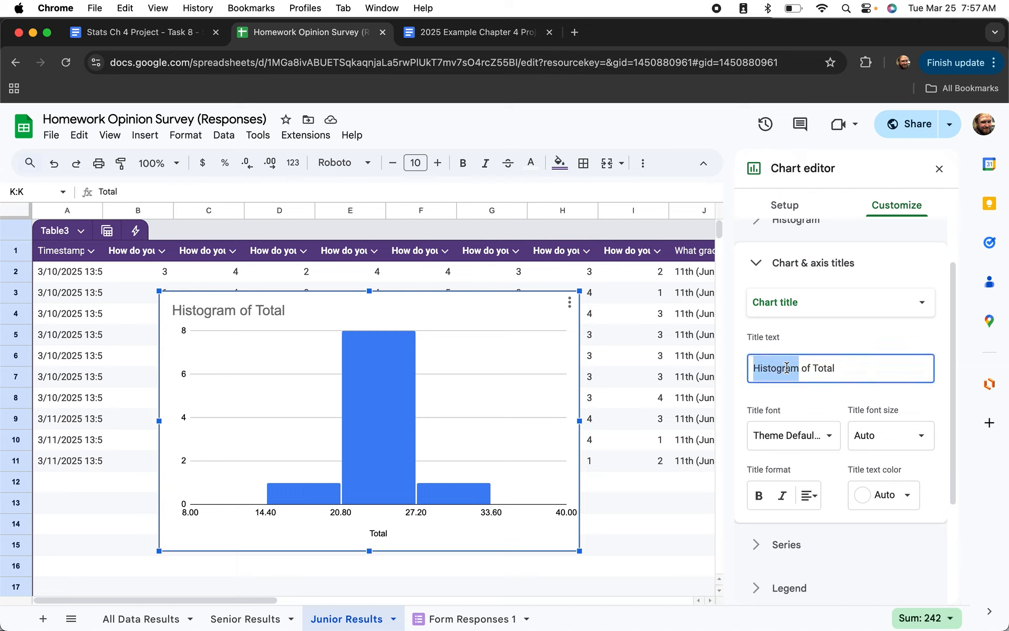
triple_click(787, 368)
text(Ju)
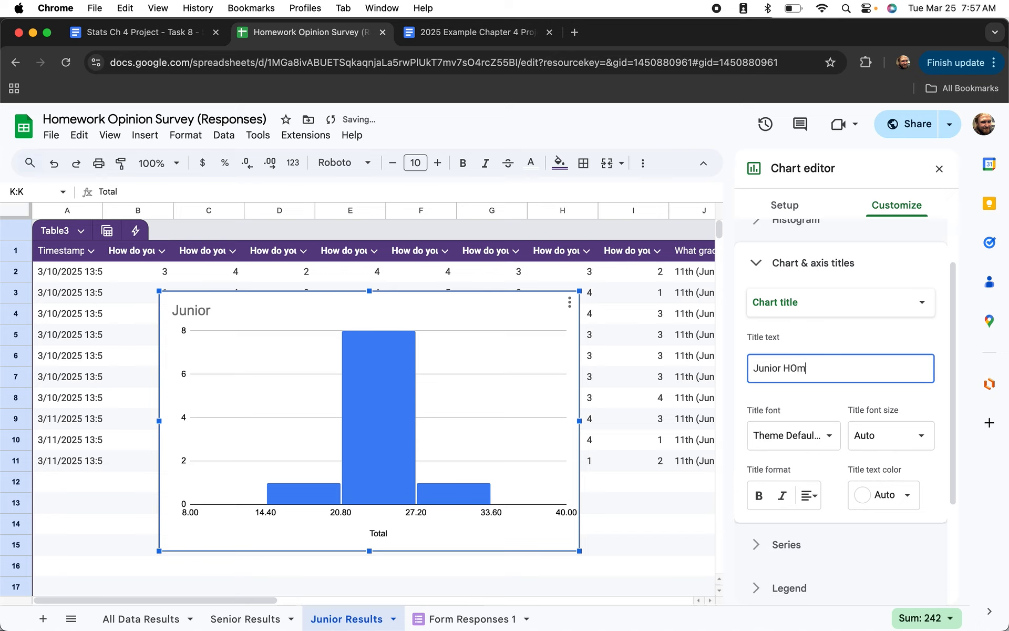
text(nior Hemework Opinion Results)
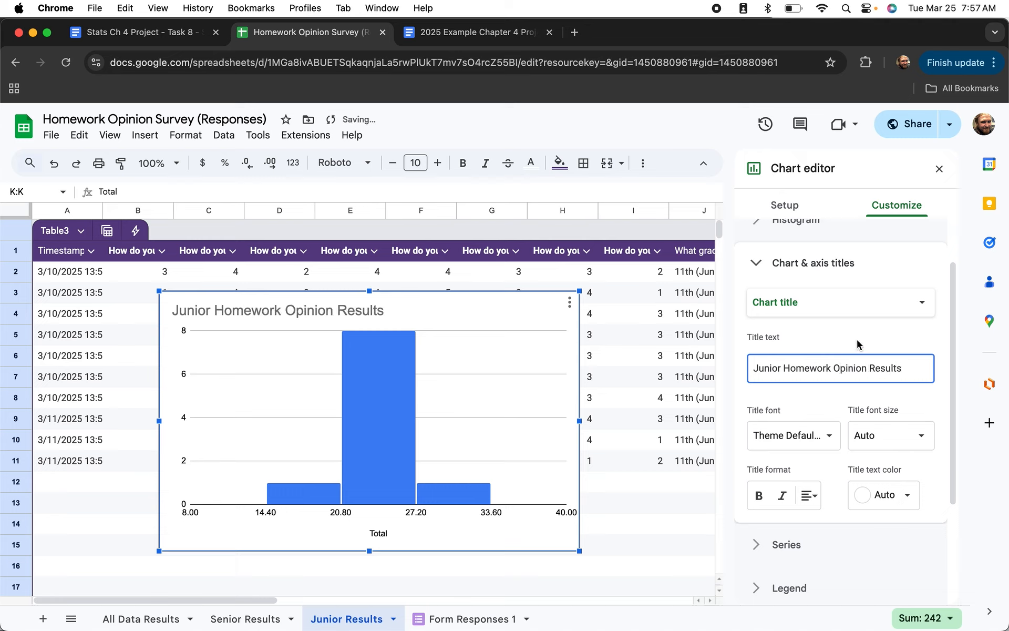
Label the histogram's horizontal axis 'Junior Total'.
click(828, 304)
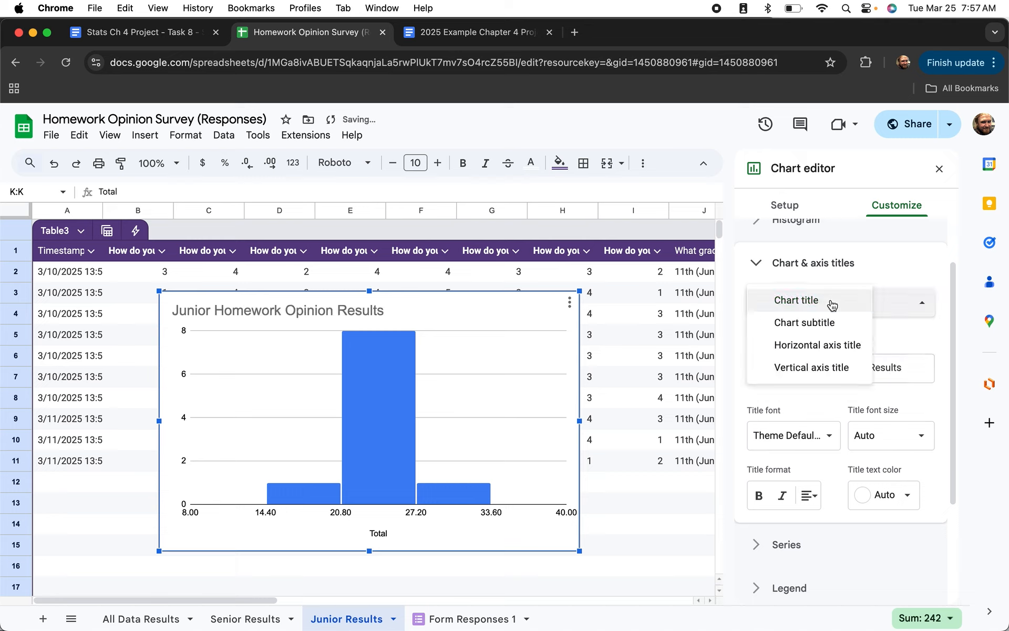
click(829, 345)
click(753, 364)
text(Junior)
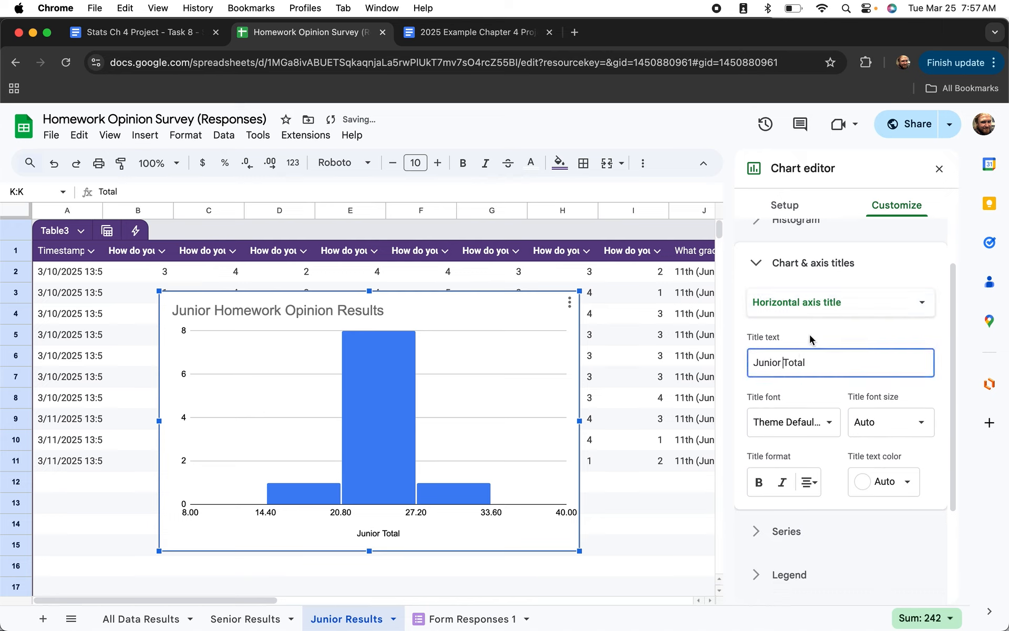
click(664, 480)
Drag the Junior histogram off the response table to sit below the Junior IQR cells.
click(453, 308)
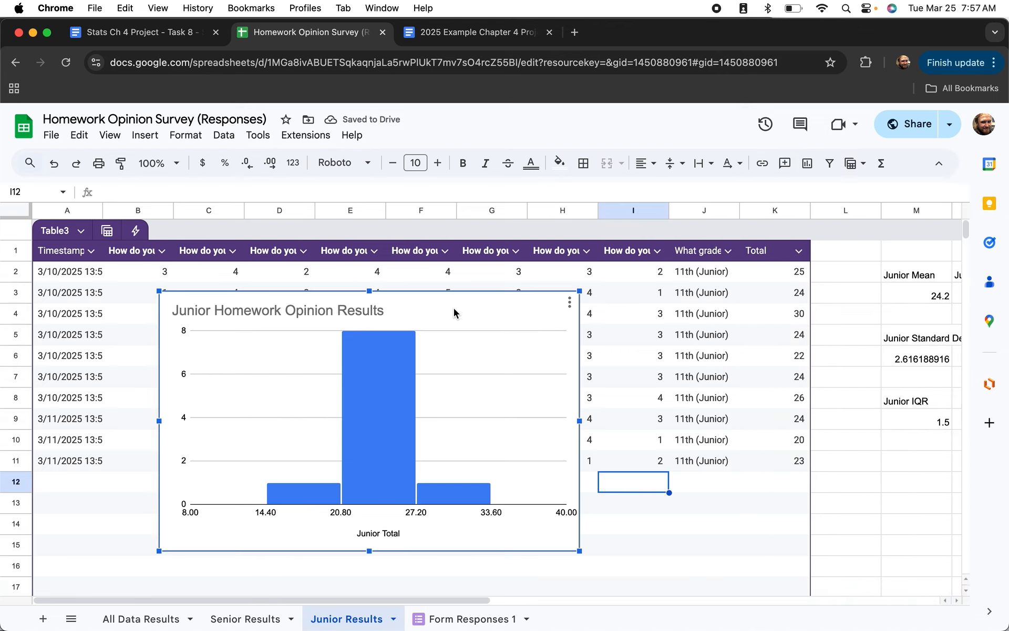
drag(405, 304, 929, 462)
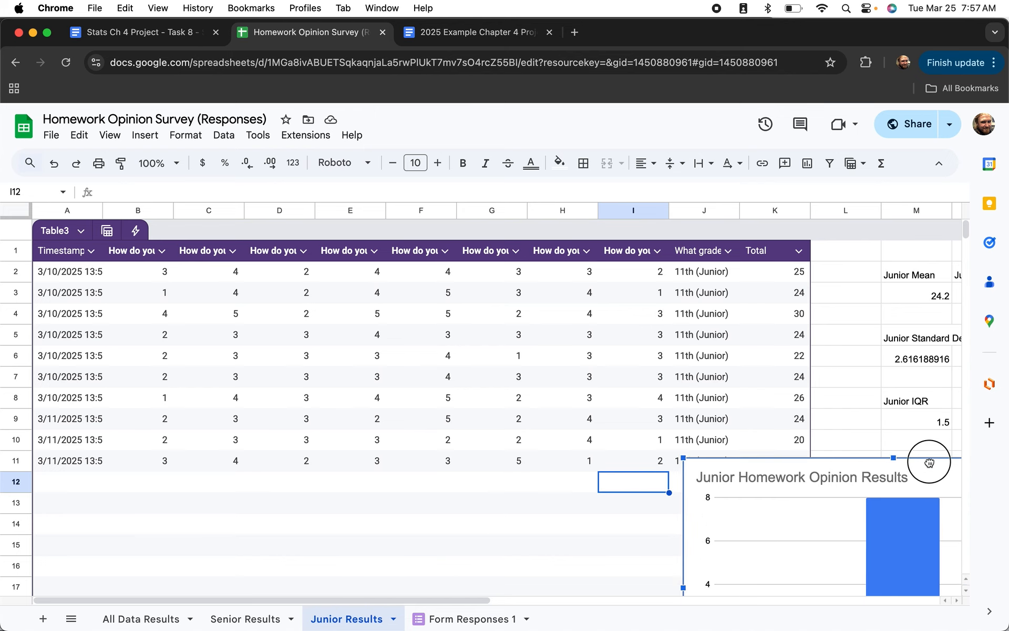
scroll(929, 462, down, 3)
scroll(930, 461, right, 5)
scroll(929, 462, right, 2)
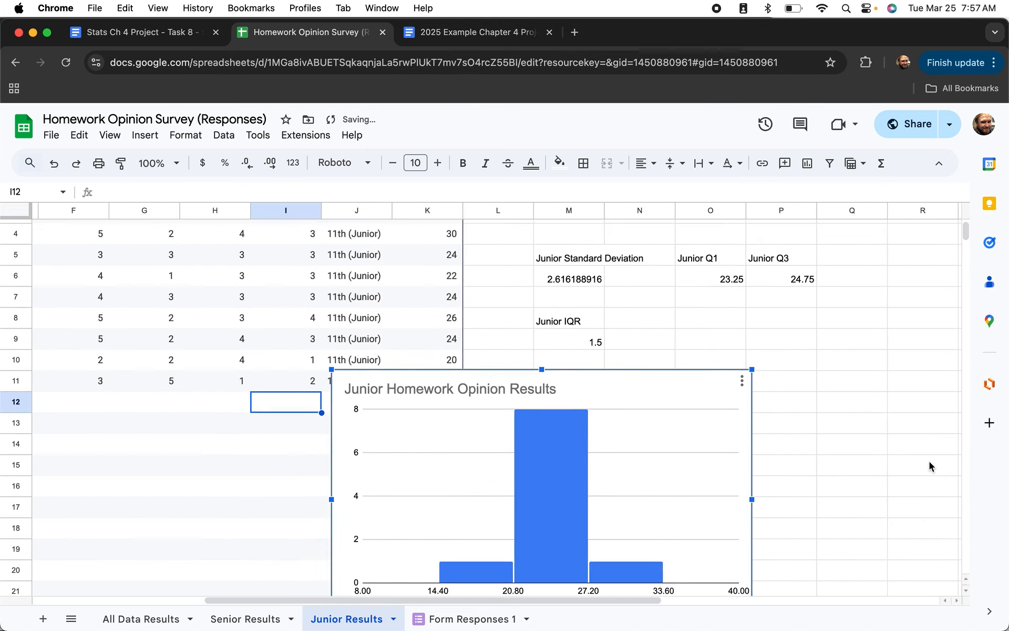
drag(628, 387, 830, 385)
click(810, 348)
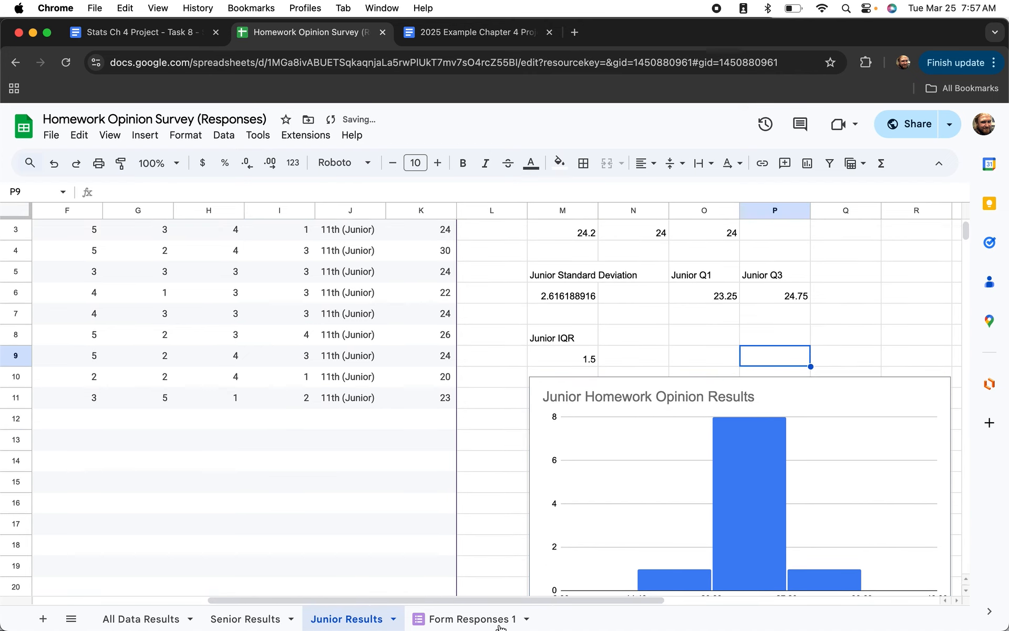
scroll(384, 456, left, 7)
scroll(383, 455, up, 3)
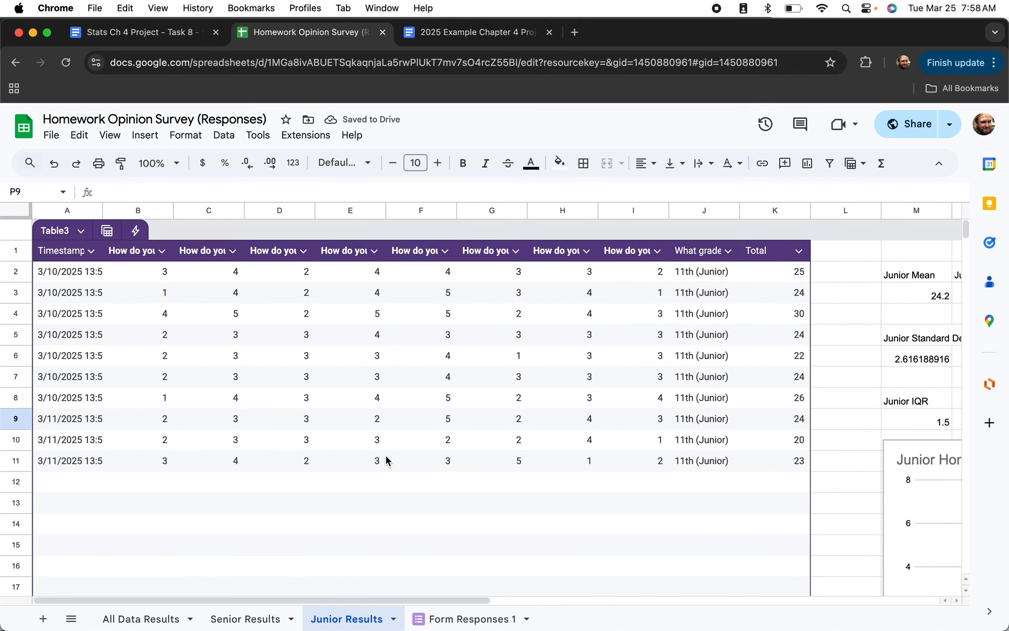
On Senior Results, sort rows by the What grade column so Juniors come first.
click(254, 624)
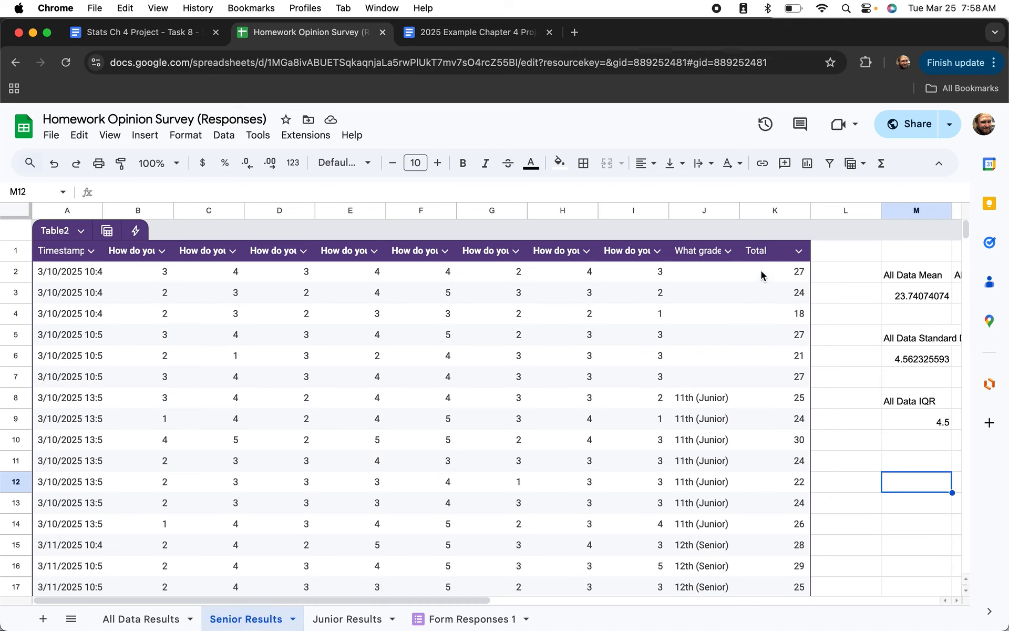
click(729, 250)
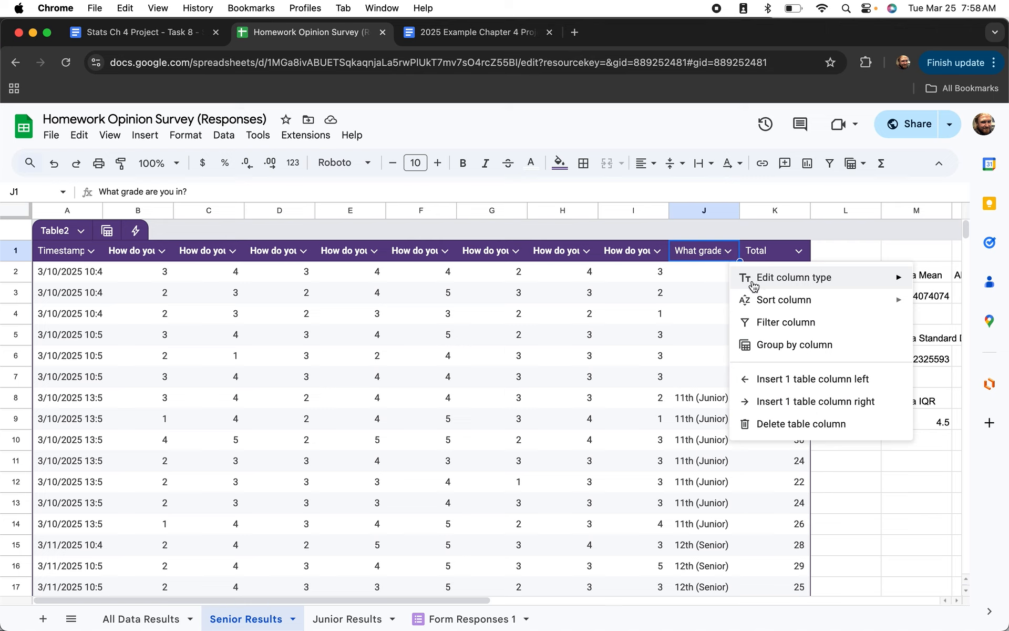
mouse_move(755, 307)
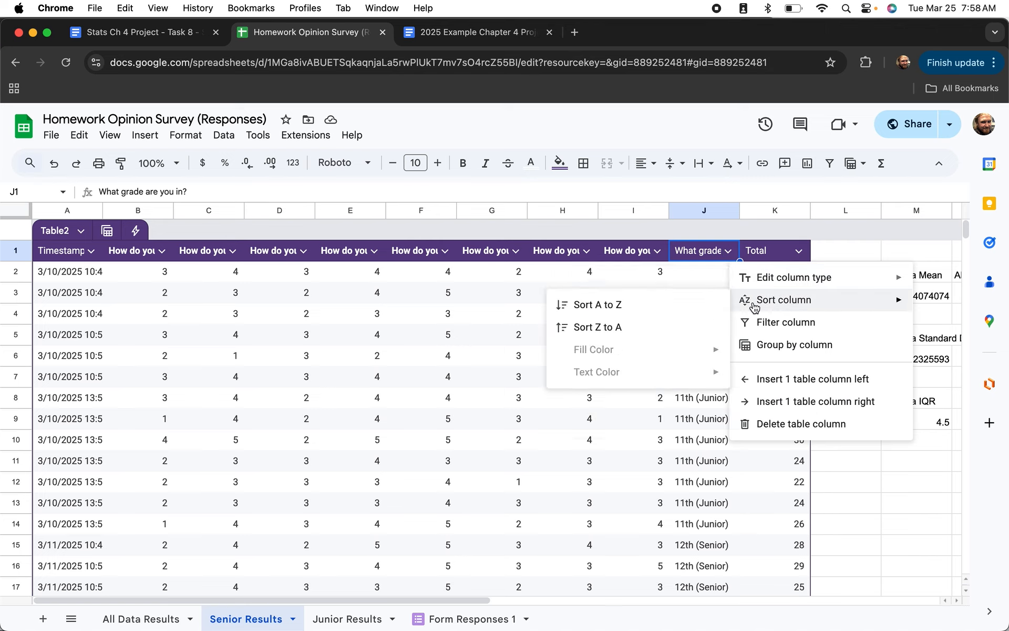
click(662, 302)
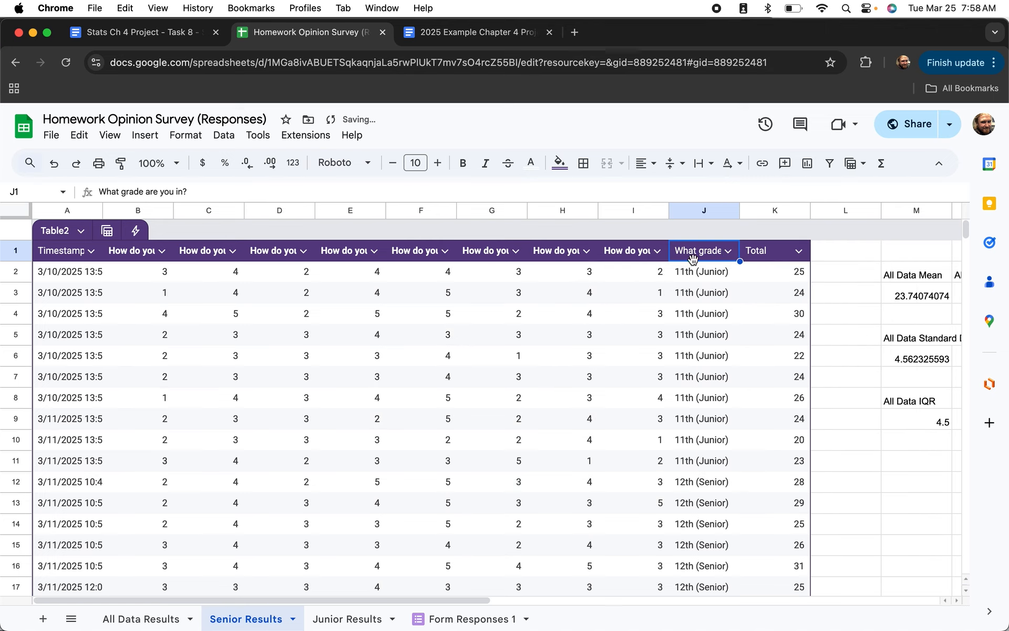
key(super+z)
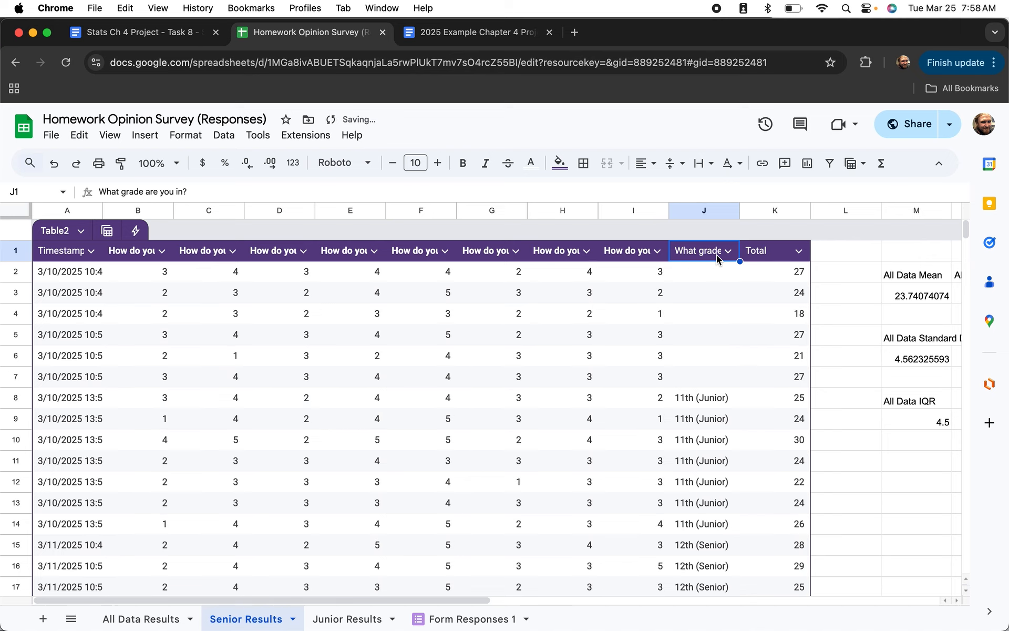
click(159, 293)
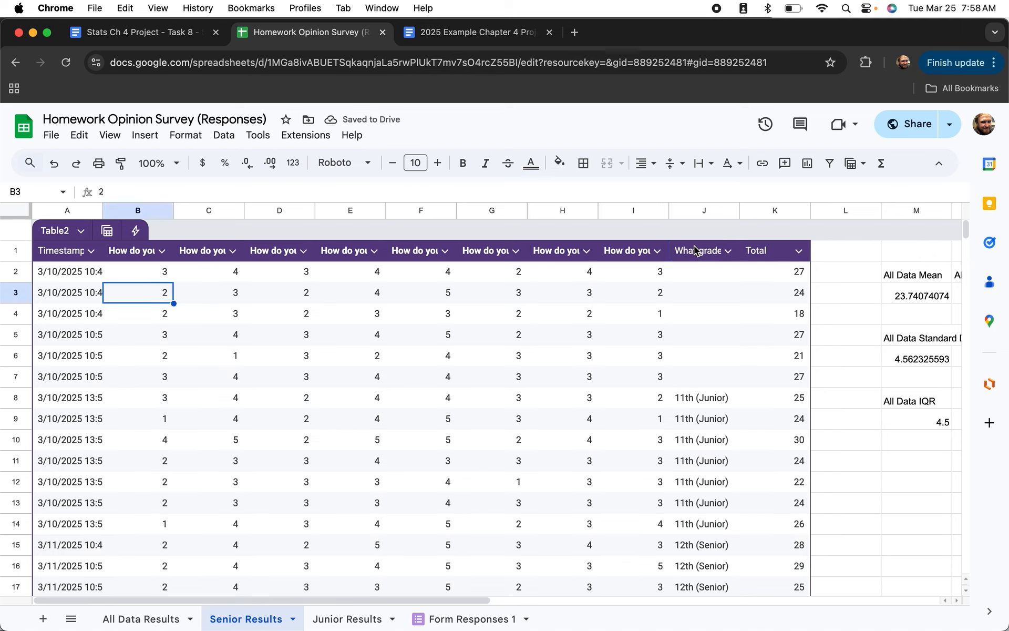
click(728, 251)
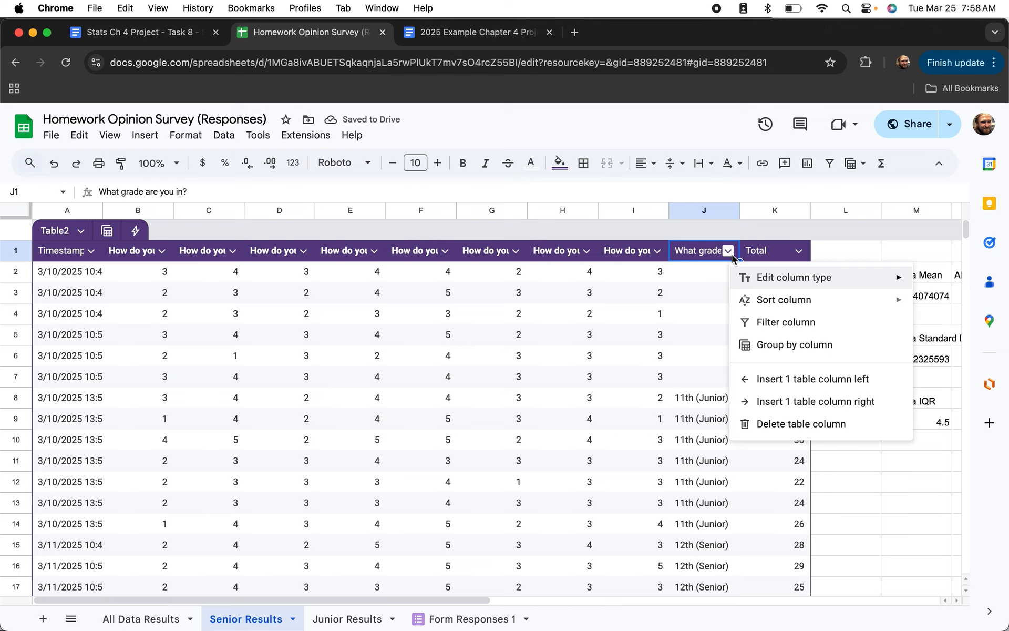
mouse_move(747, 301)
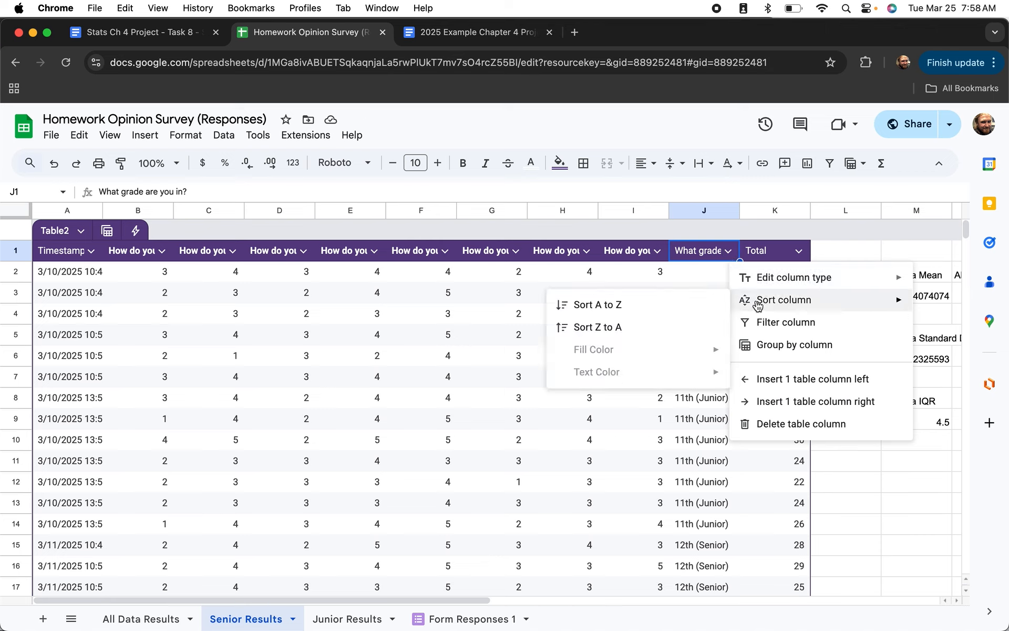
click(684, 306)
click(151, 296)
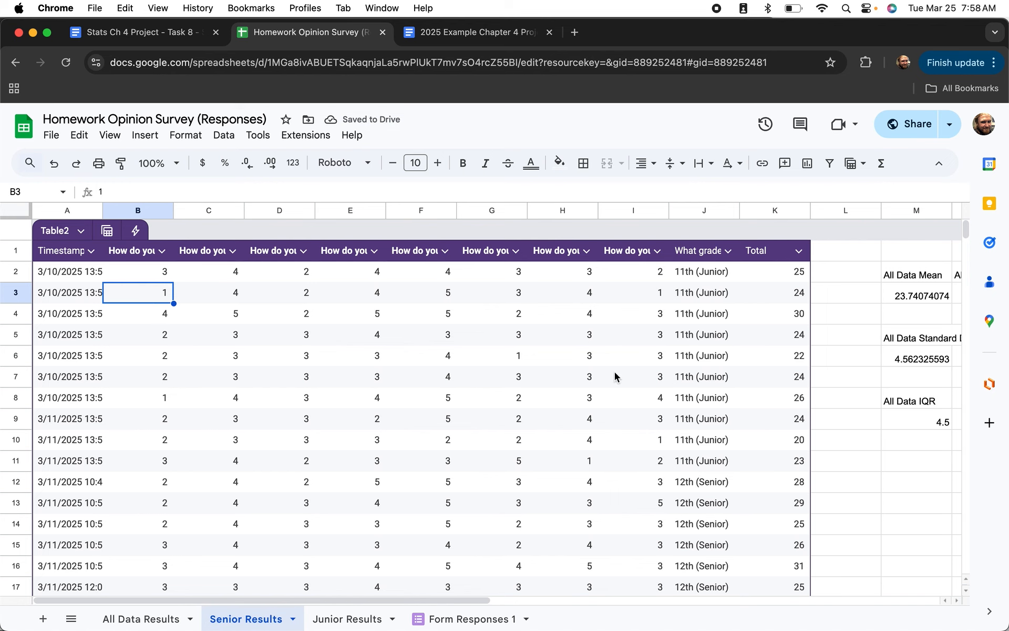
Clear the junior rows A2:K11 from the Senior Results sheet.
scroll(621, 377, down, 1)
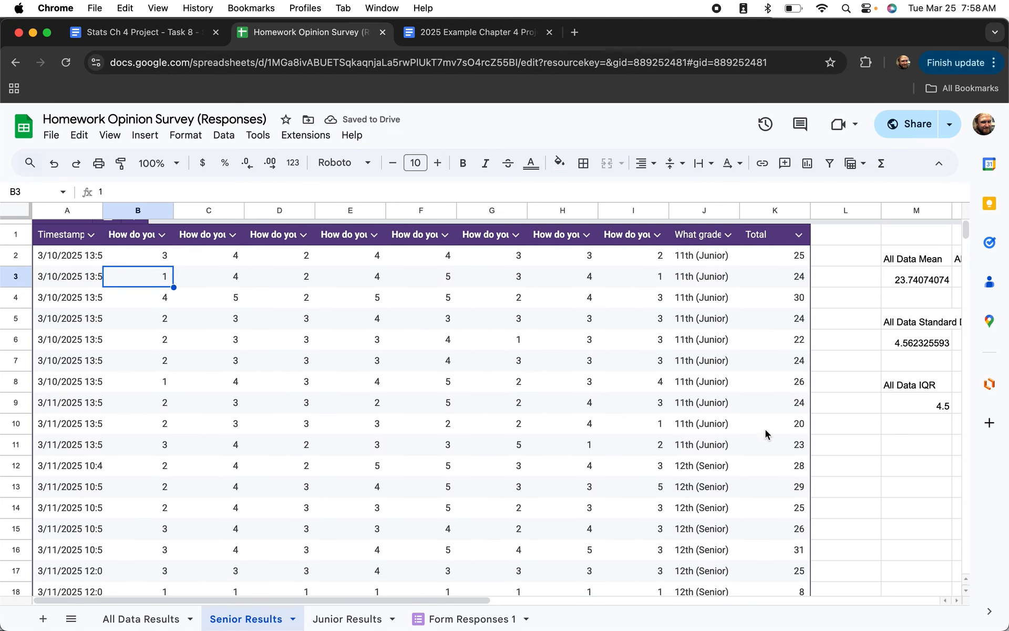
click(793, 446)
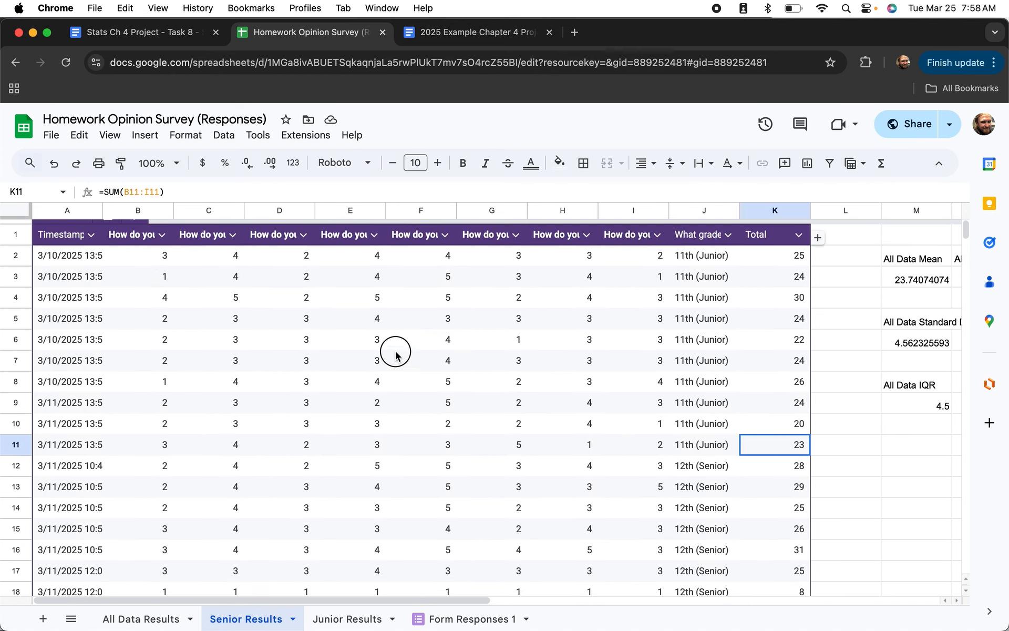
drag(395, 356, 234, 322)
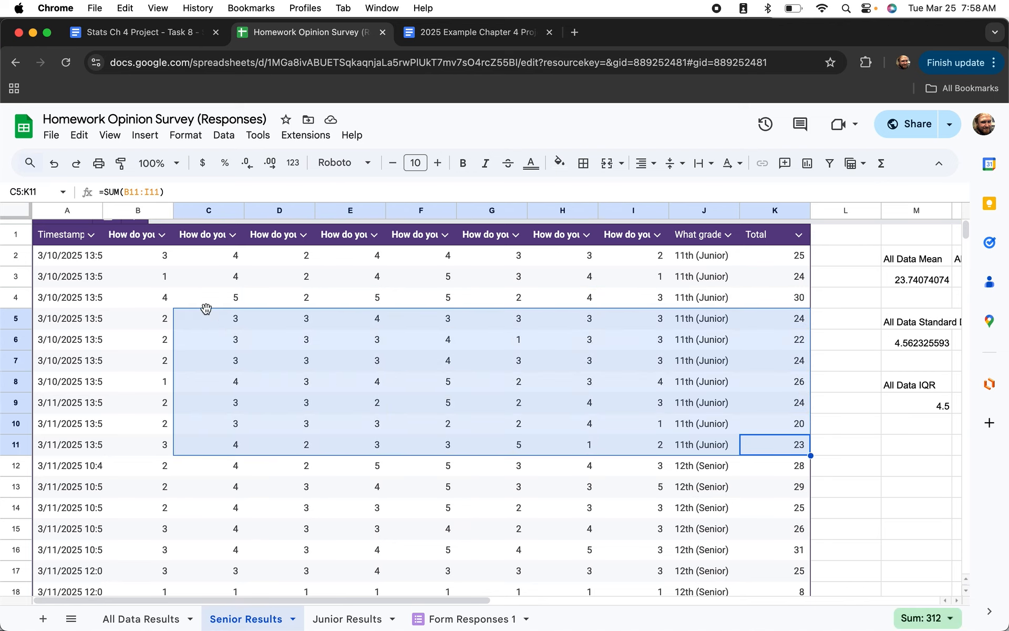
click(65, 255)
drag(65, 256, 295, 318)
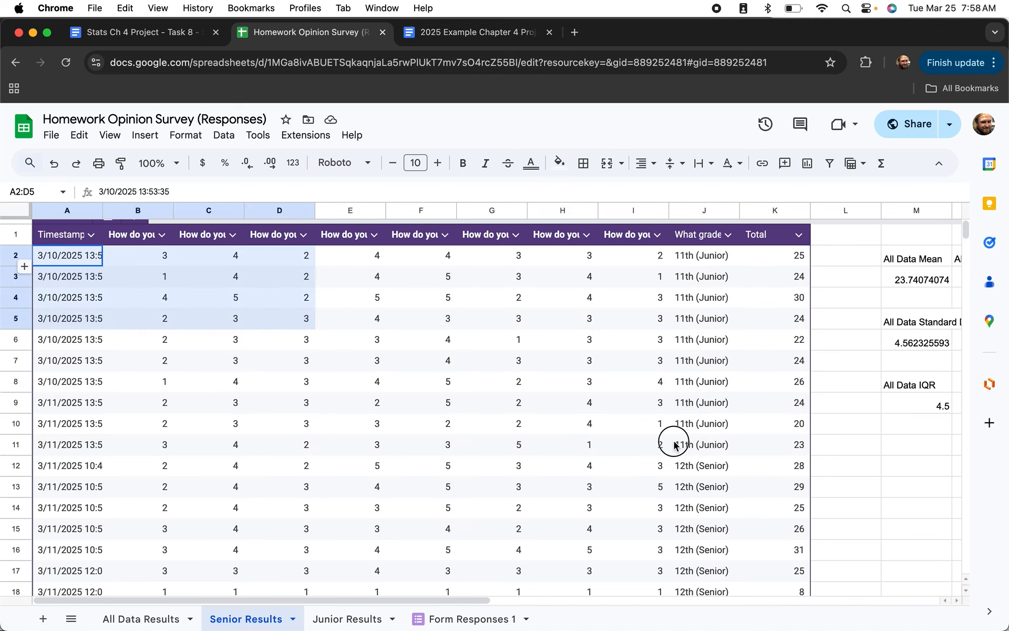
drag(674, 446, 771, 447)
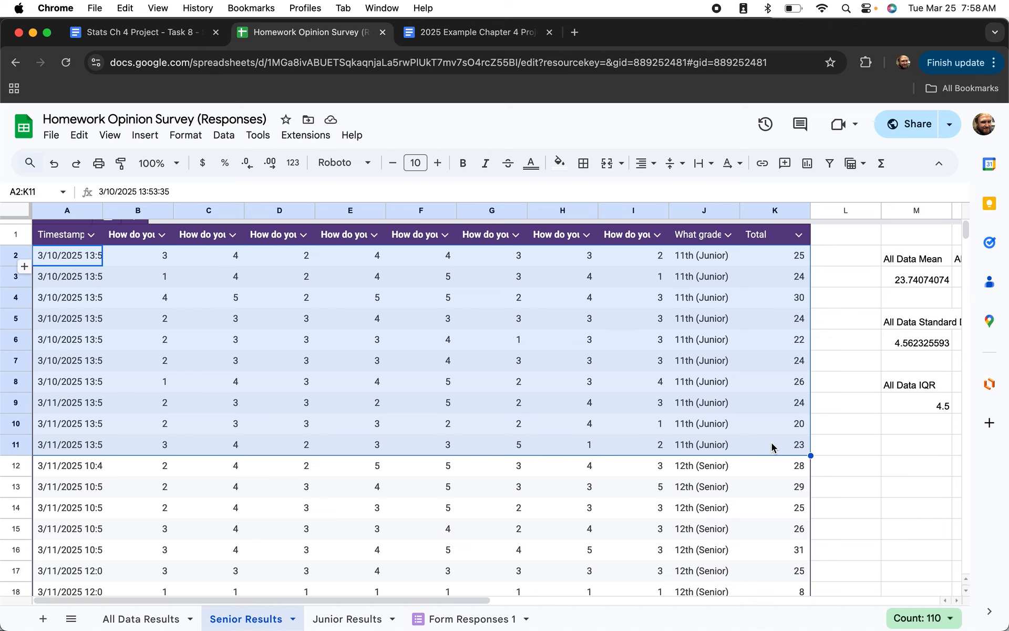
key(Delete)
Clear the leftover blank-grade rows A23:K28 below the senior data.
scroll(685, 428, down, 5)
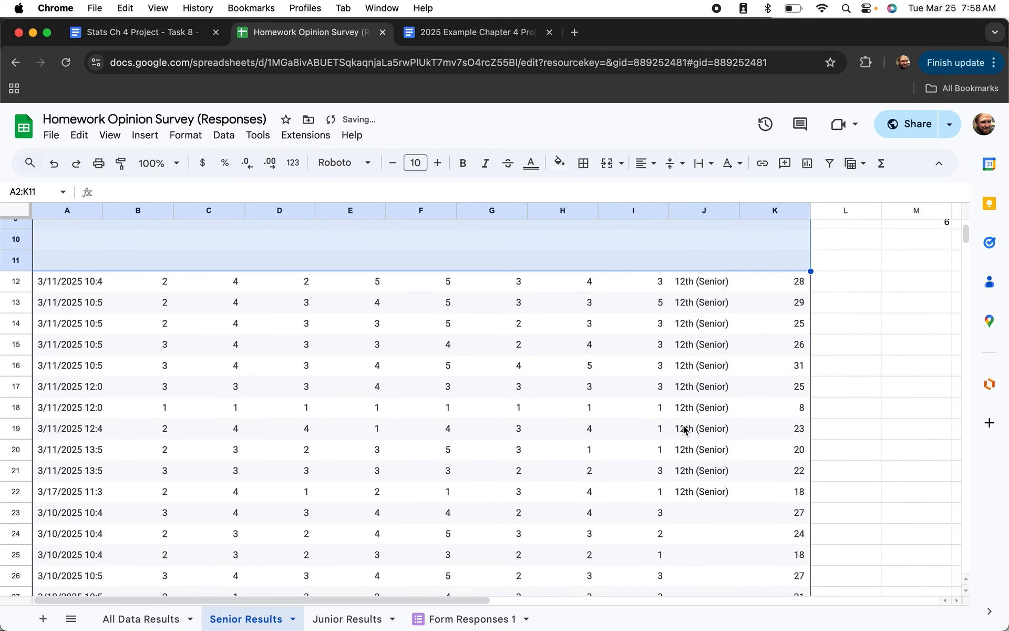
scroll(683, 428, down, 4)
click(74, 356)
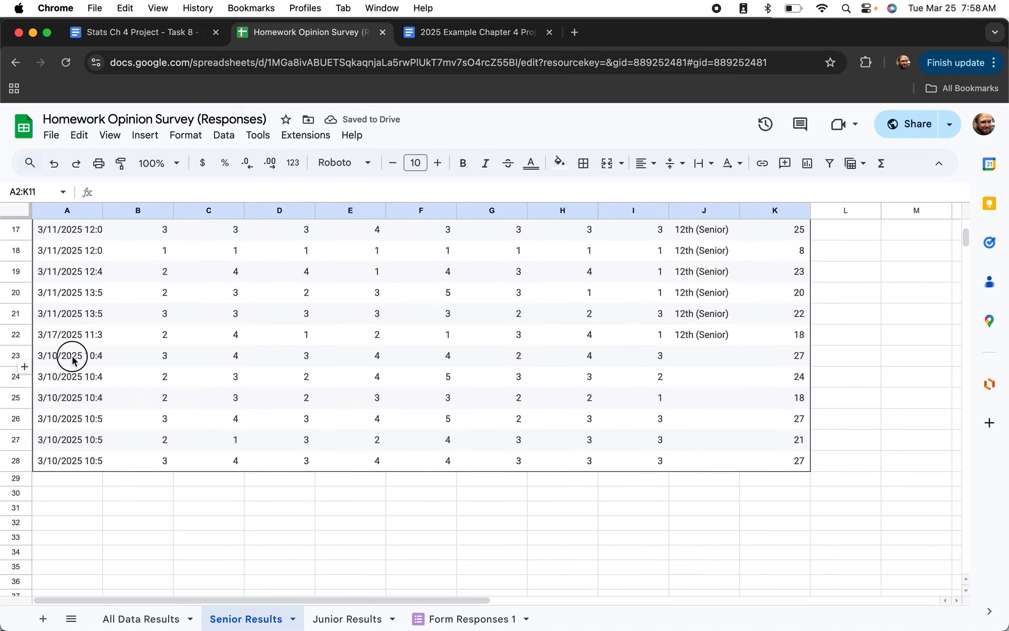
key(shift+Down)
key(shift+Right)
key(shift+Right)
key(shift+Right)
shift+click(778, 463)
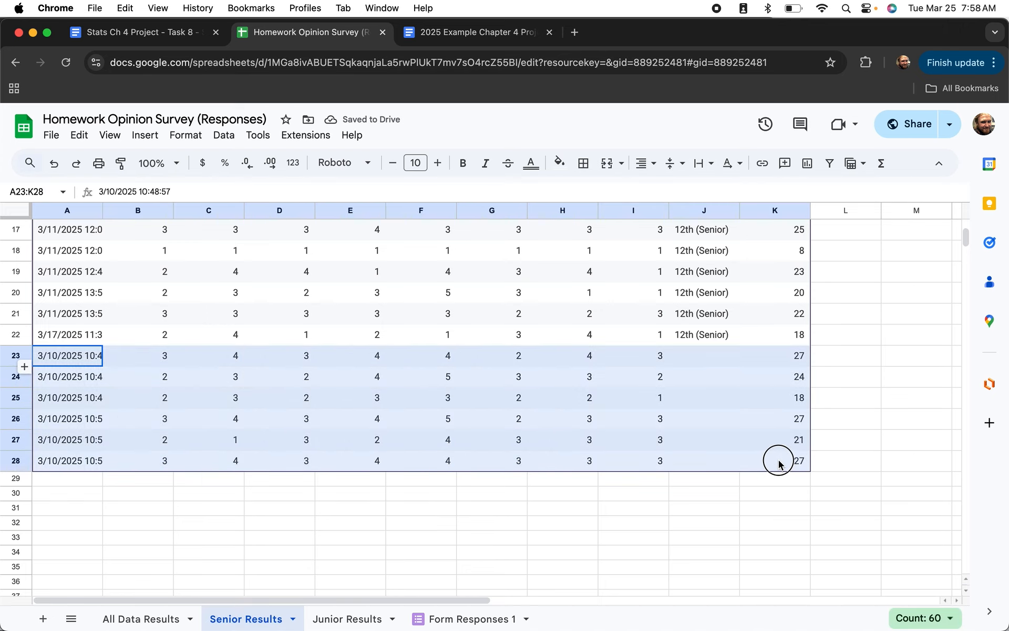
key(Delete)
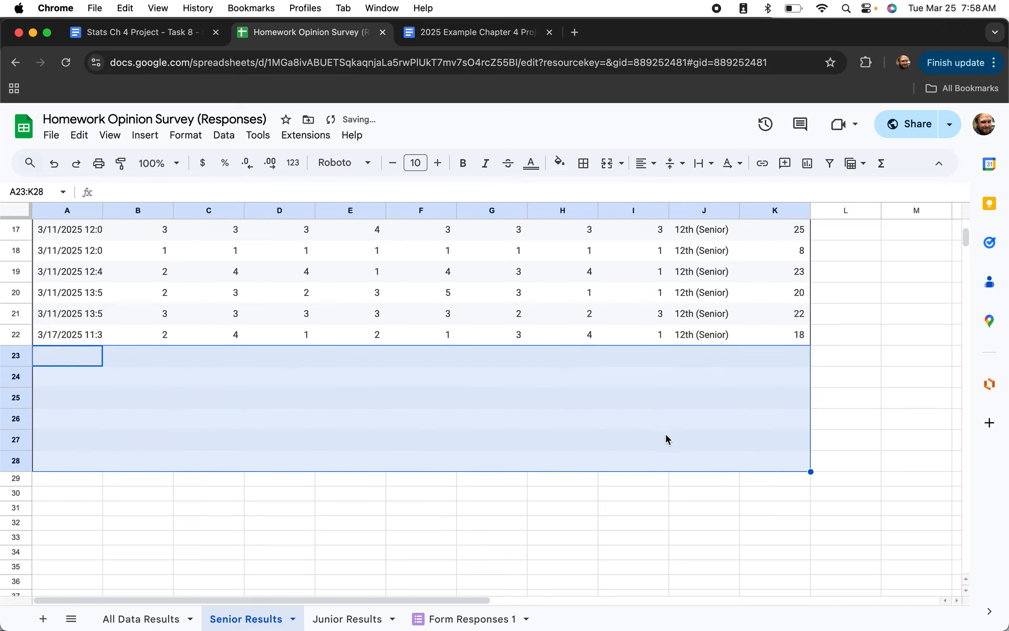
click(747, 563)
Insert a chart of the Total column K.
scroll(748, 560, up, 5)
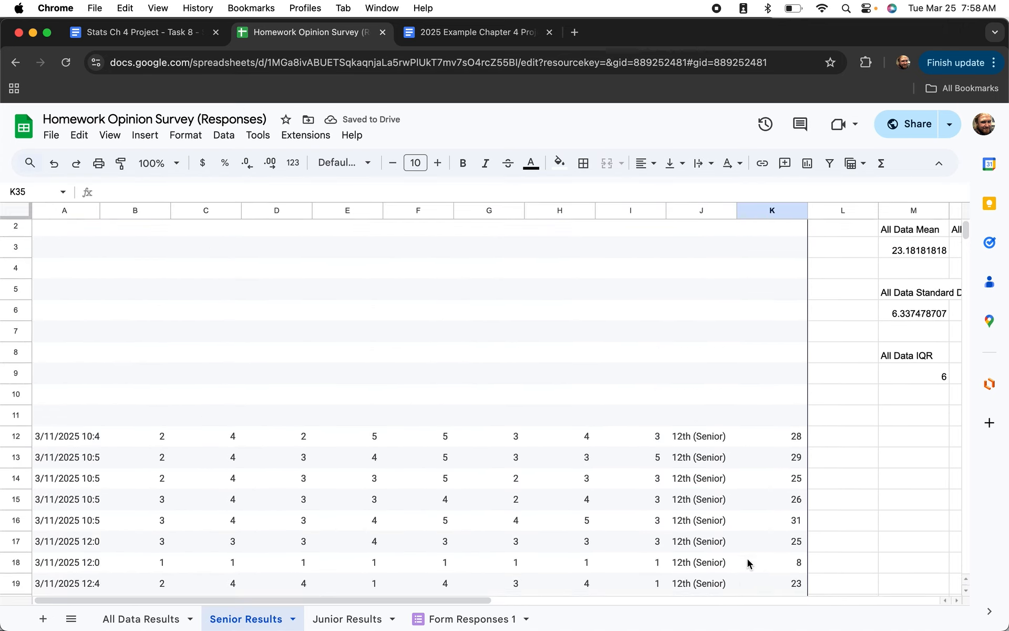
scroll(748, 562, right, 5)
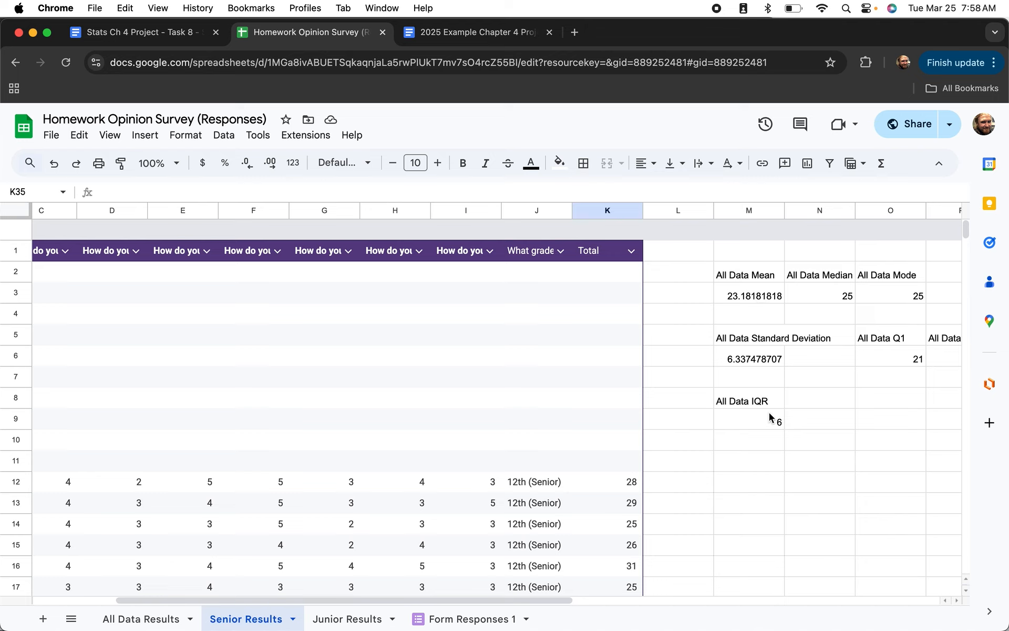
click(589, 209)
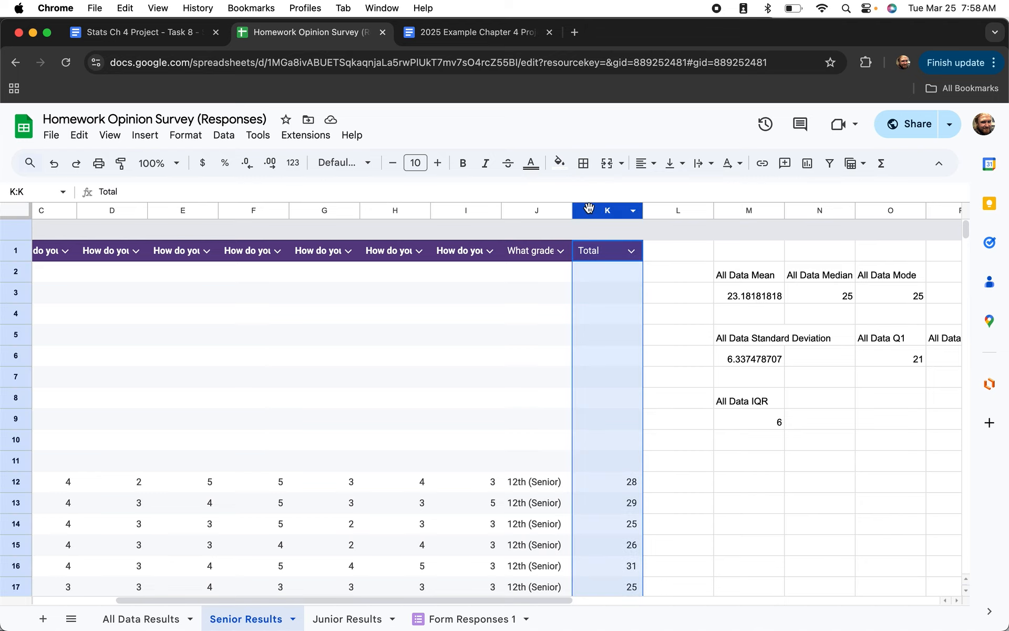
click(145, 136)
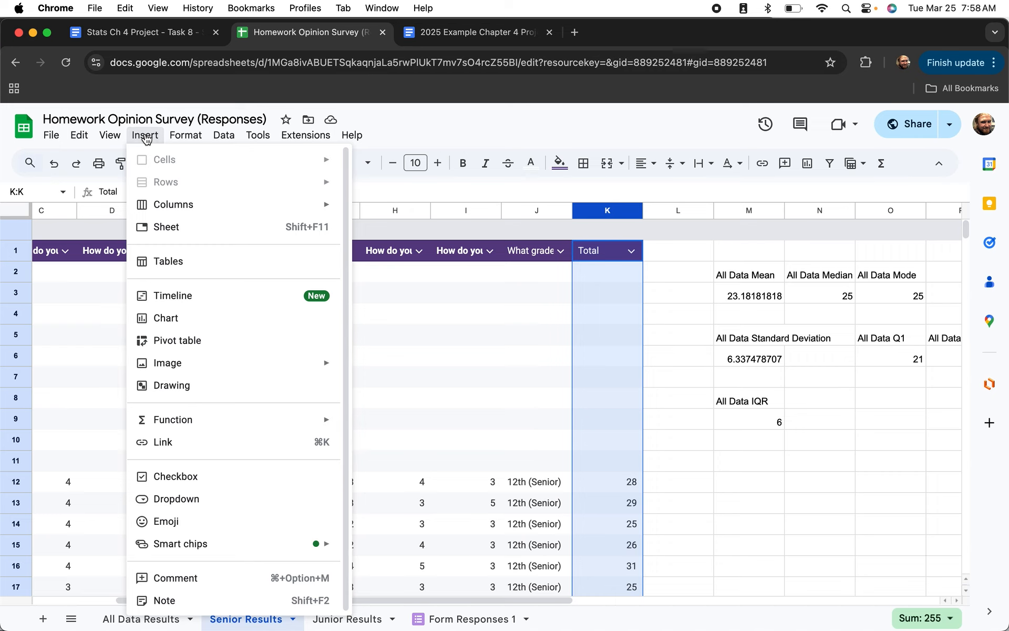
click(165, 319)
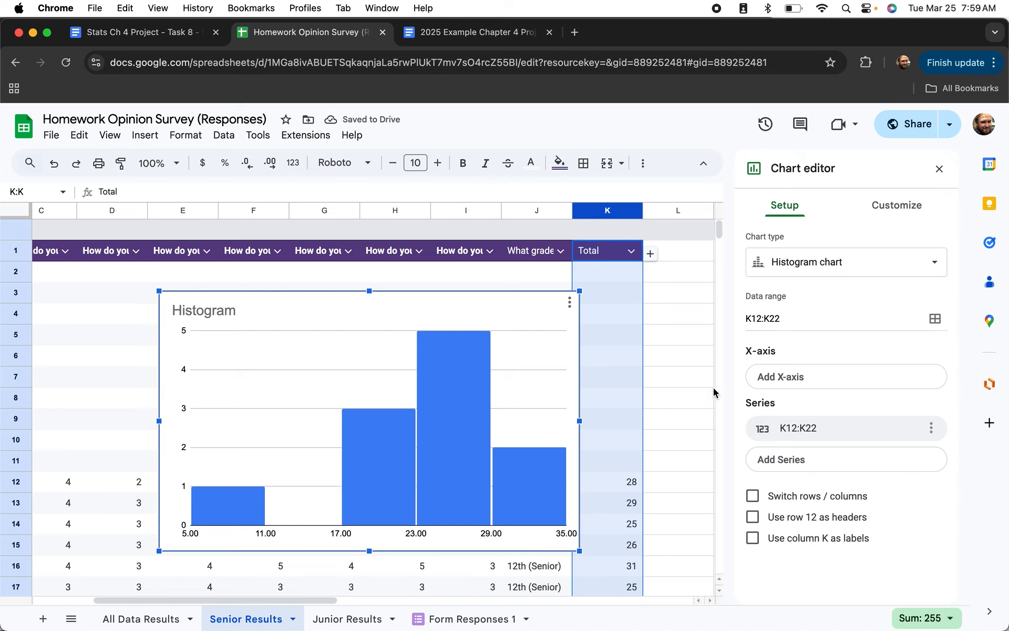
Set the chart's horizontal axis title to 'Senior Totals'.
click(896, 205)
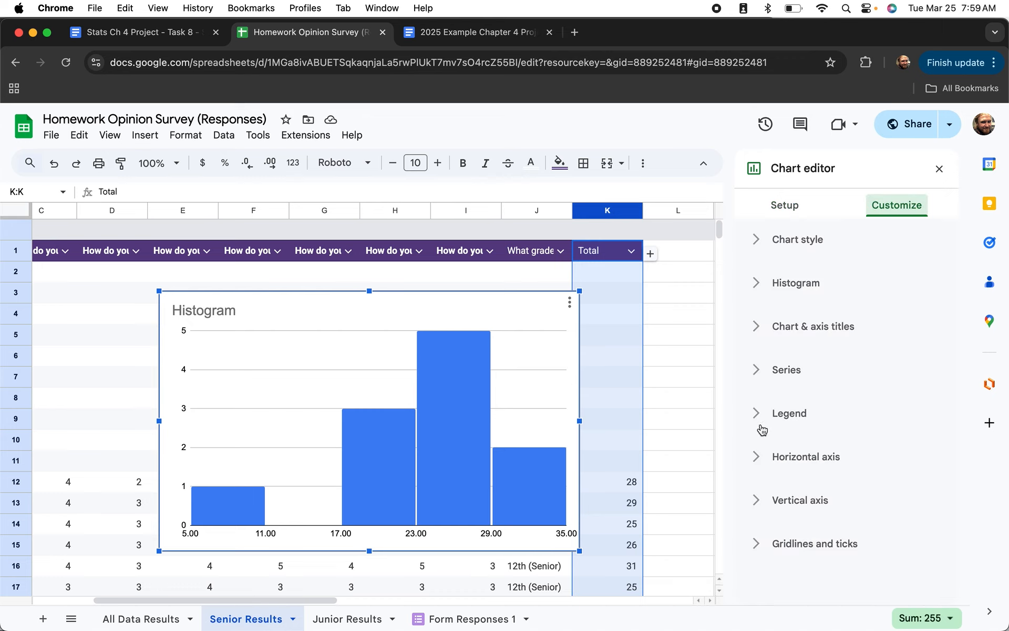
click(756, 330)
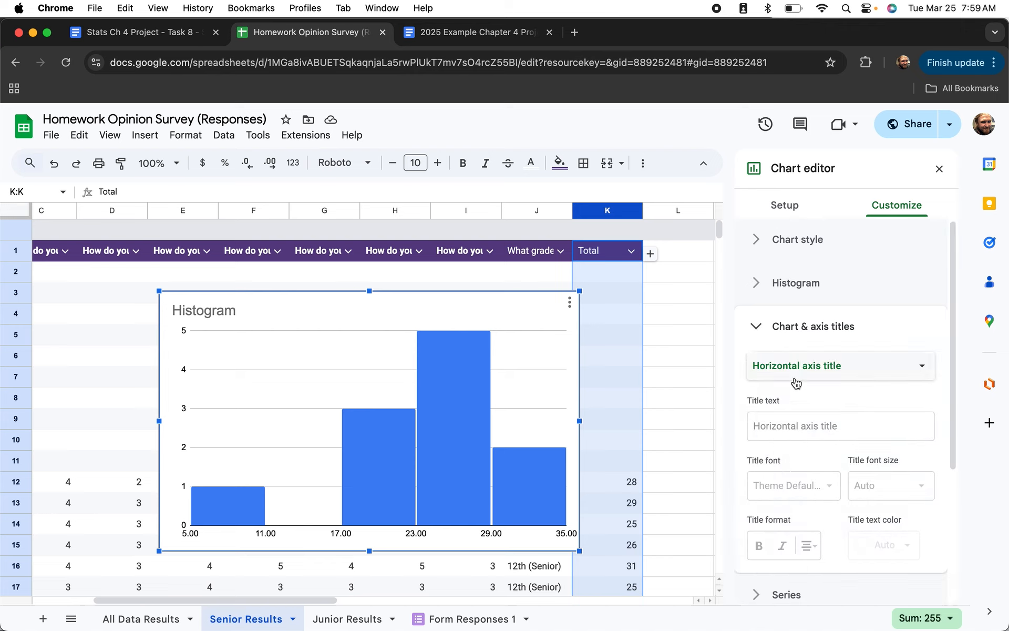
click(788, 425)
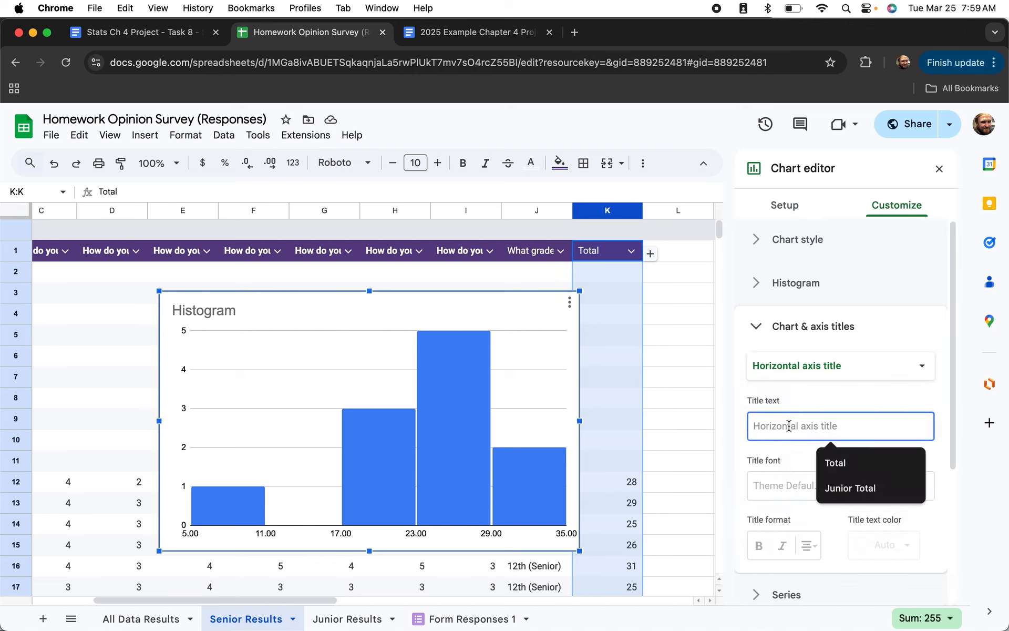
text(Senior Reul)
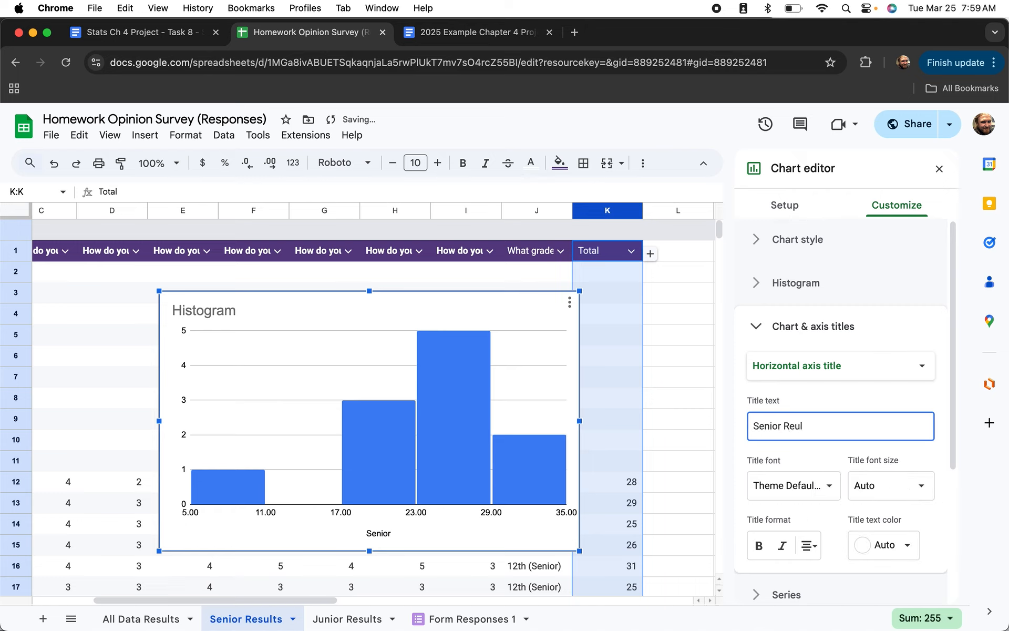
key(BackSpace)
key(BackSpace)
key(BackSpace)
Replace the Histogram chart title with 'Senior Homework Opinions'.
click(863, 364)
click(844, 323)
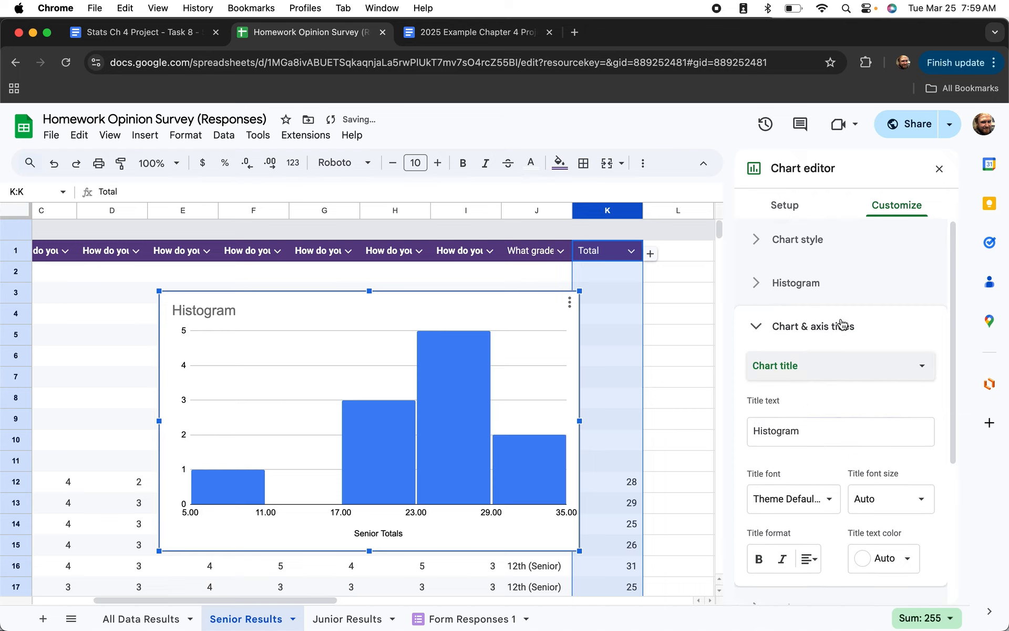
click(825, 435)
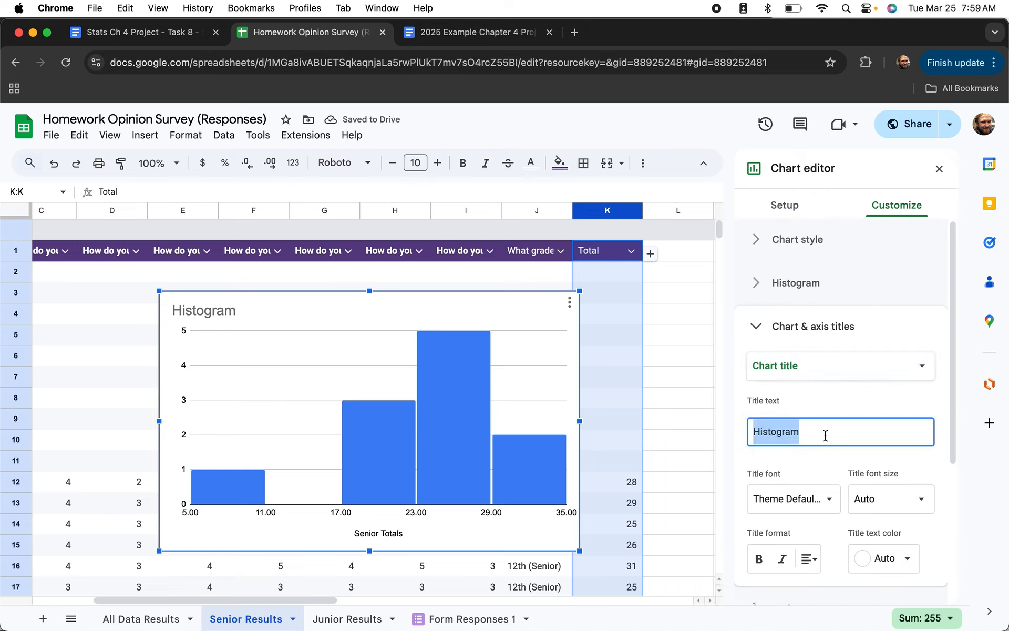
text(Senior Homework Opinions)
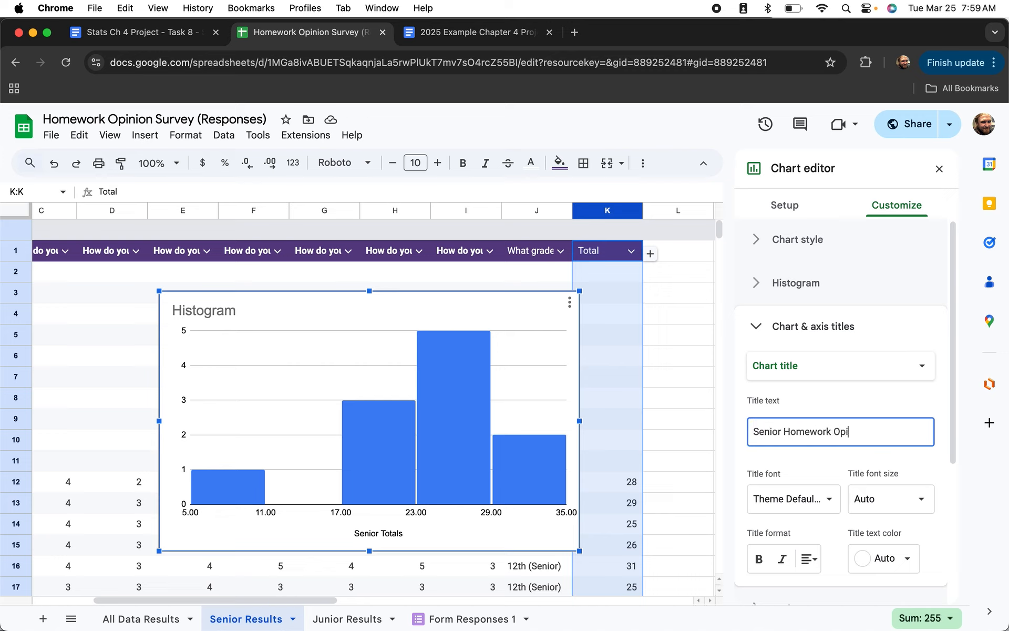
click(758, 287)
Set histogram bucket size 6.4 and horizontal axis range min 8, max 40.
click(787, 363)
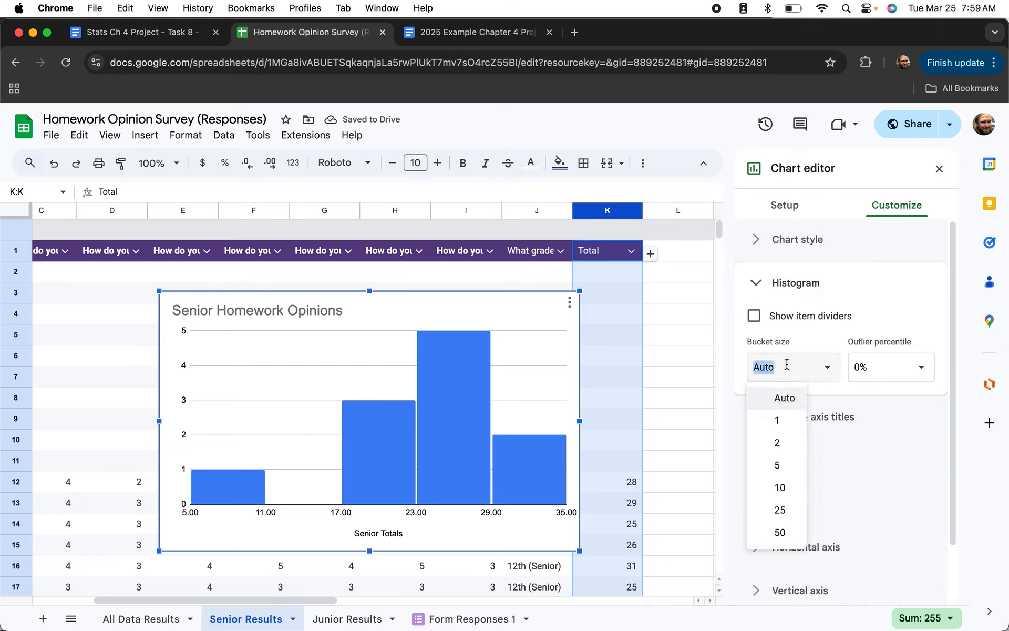
text(6.4)
key(Return)
scroll(814, 326, down, 3)
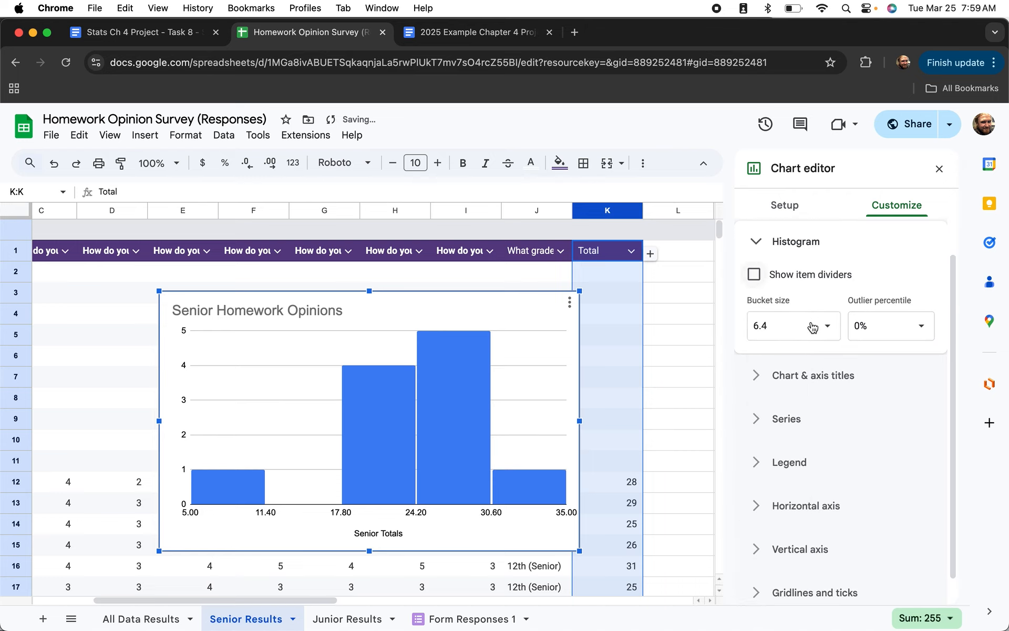
click(752, 477)
scroll(799, 463, down, 5)
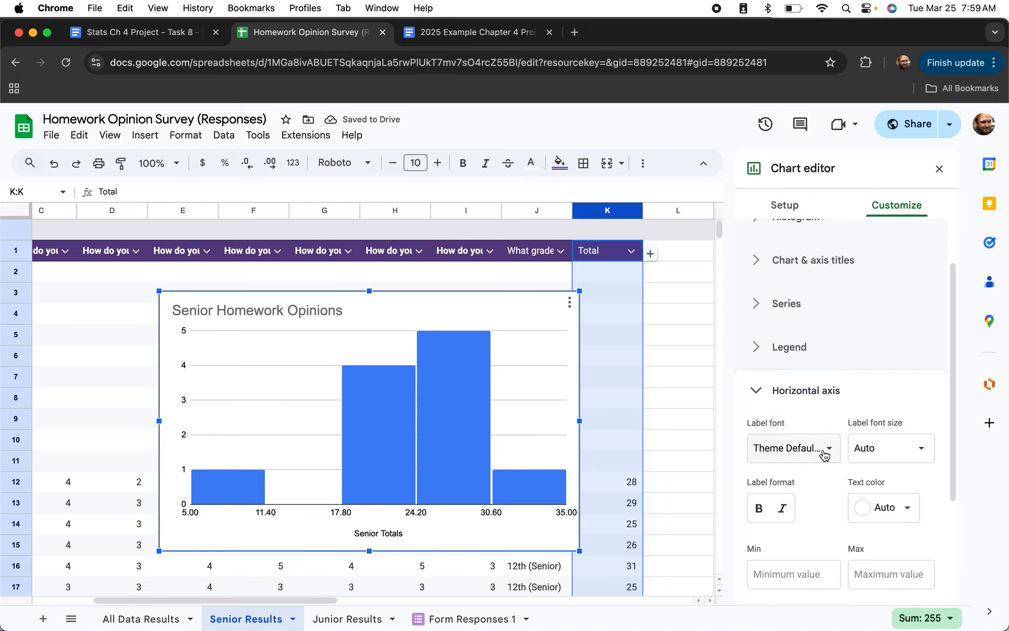
click(787, 435)
text(8)
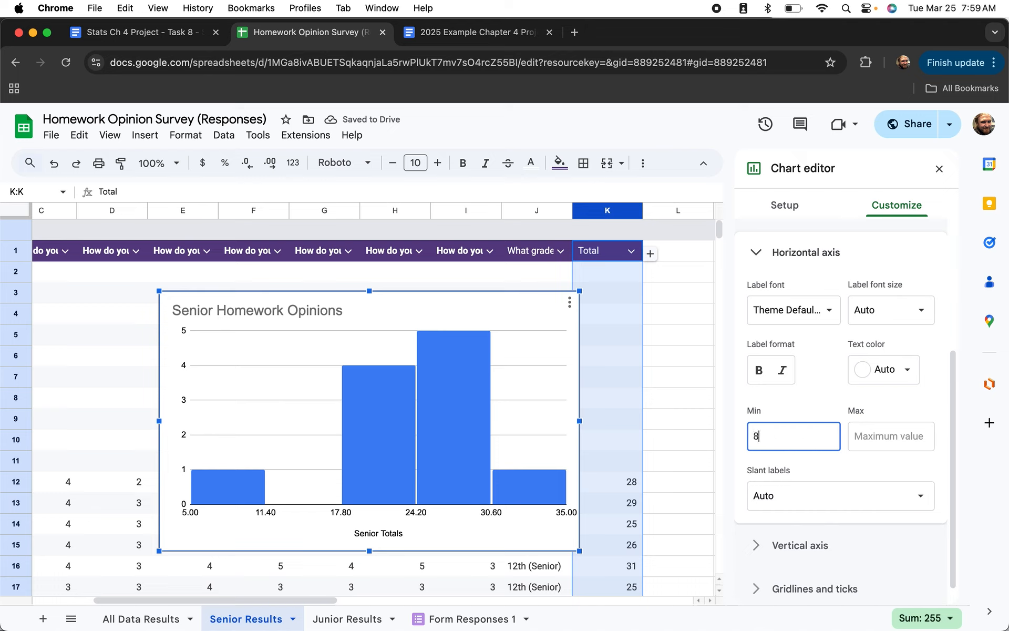
click(888, 439)
text(40)
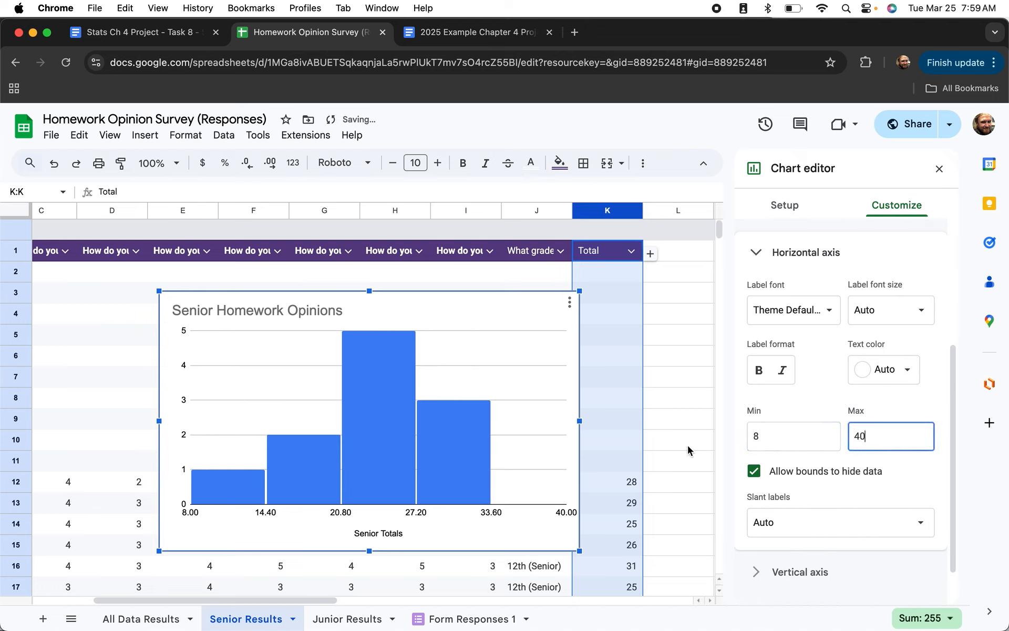
click(659, 442)
Move the senior histogram beside the statistics near column M.
scroll(680, 498, down, 1)
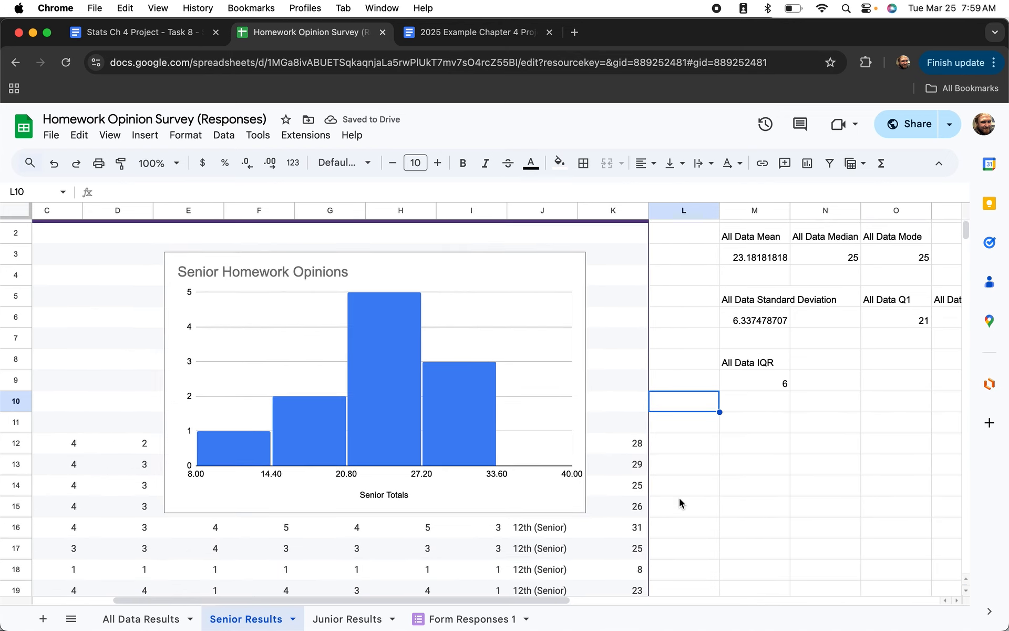
click(383, 256)
drag(383, 256, 913, 417)
scroll(913, 417, down, 2)
scroll(784, 451, right, 10)
scroll(785, 451, down, 2)
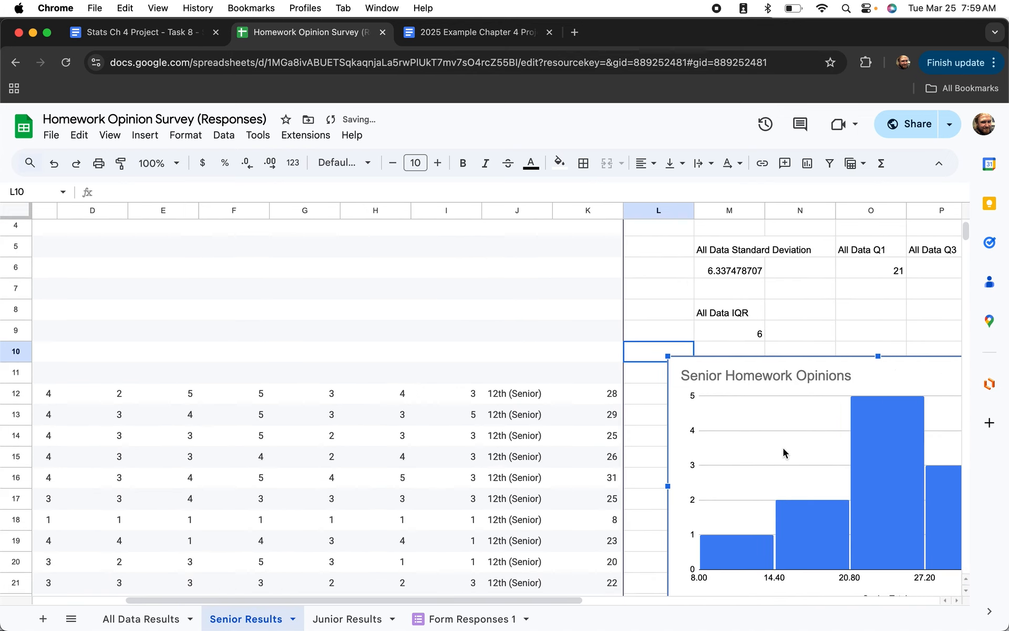
click(844, 494)
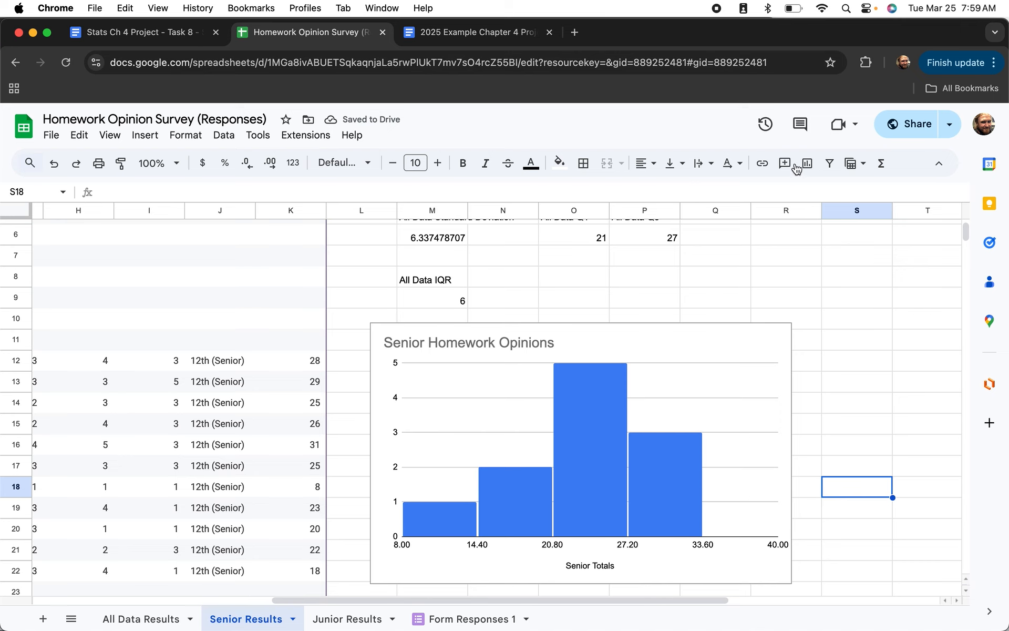
scroll(675, 429, up, 1)
scroll(675, 428, left, 1)
scroll(675, 433, up, 1)
scroll(675, 433, left, 1)
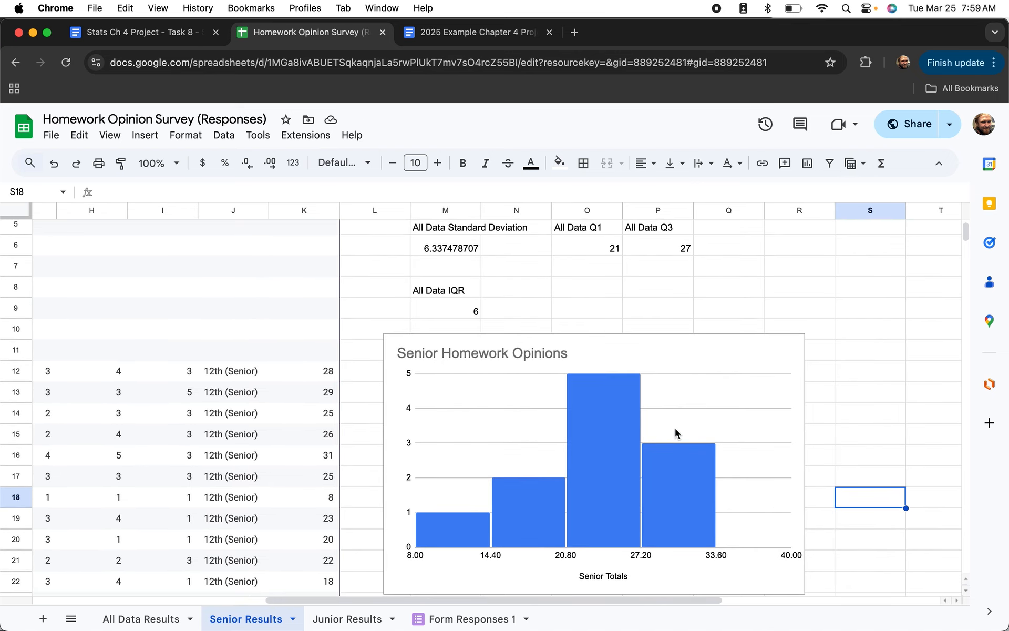
Copy the anyone-with-the-link view link for Homework Opinion Survey (Responses).
click(898, 128)
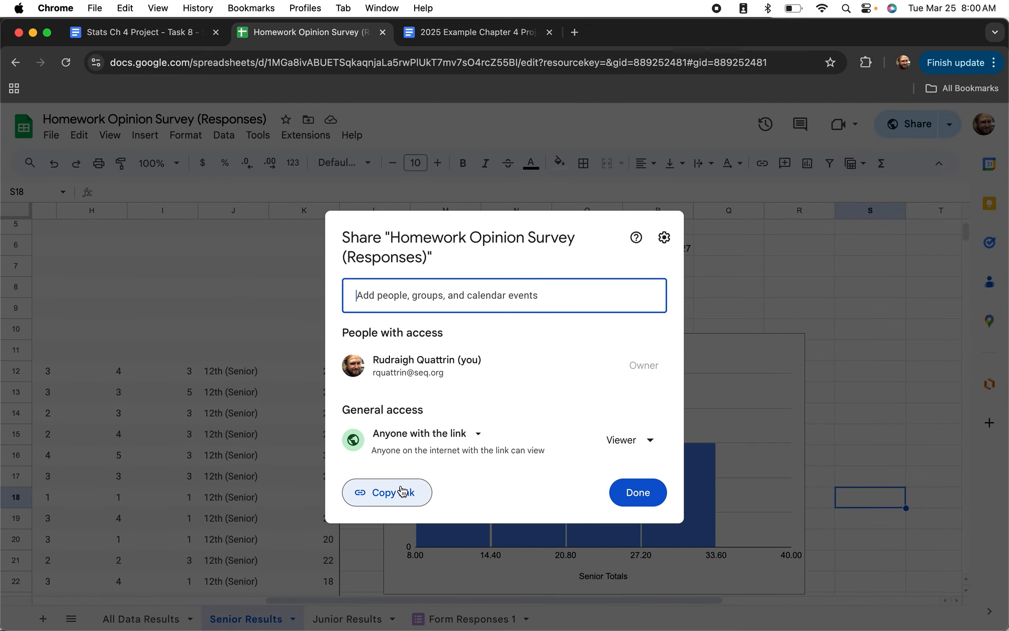
click(397, 494)
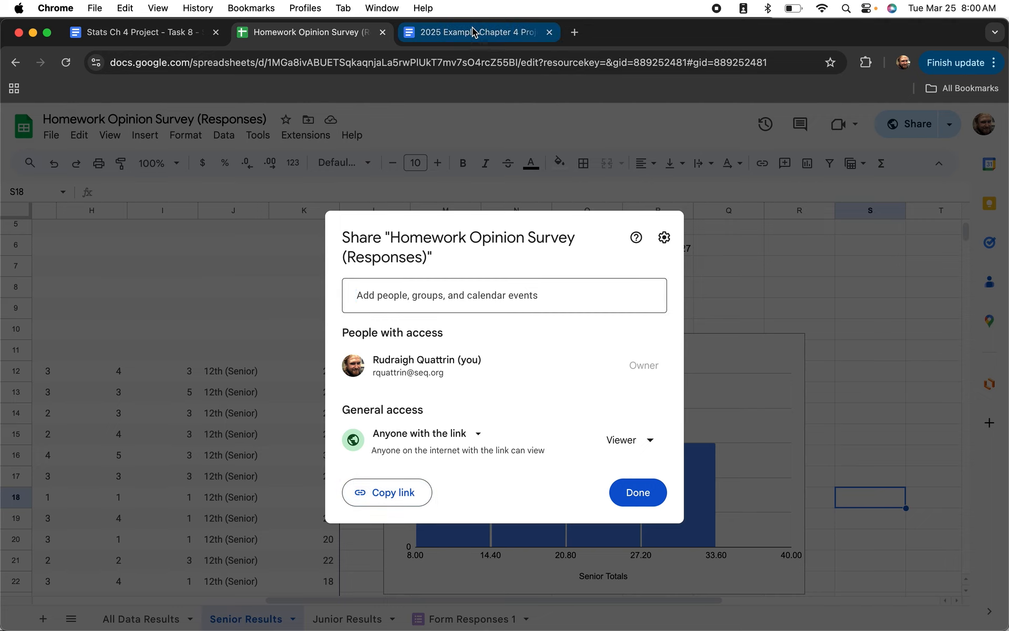
click(401, 495)
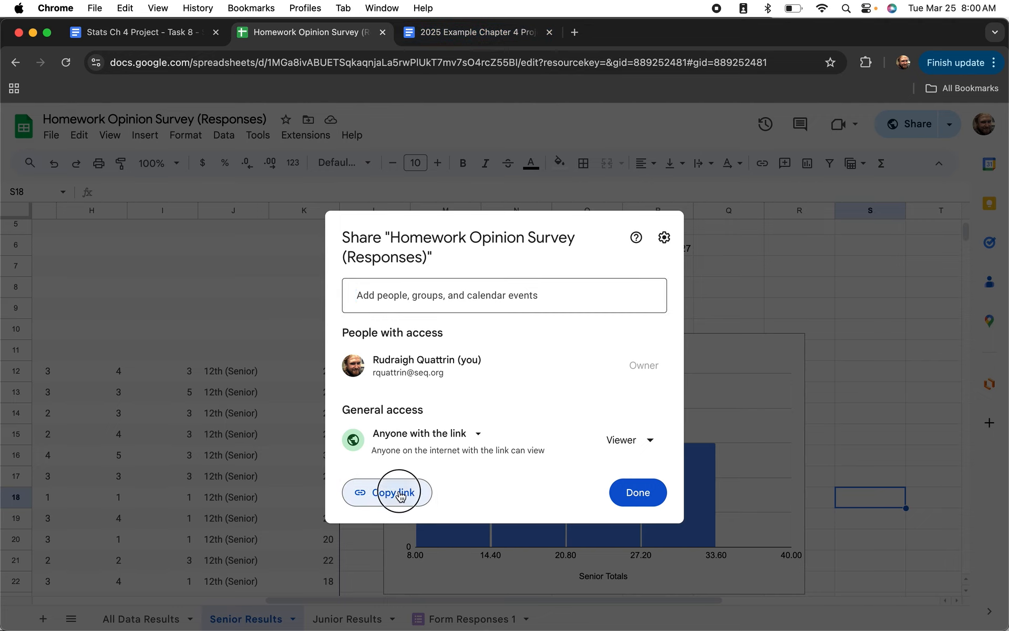